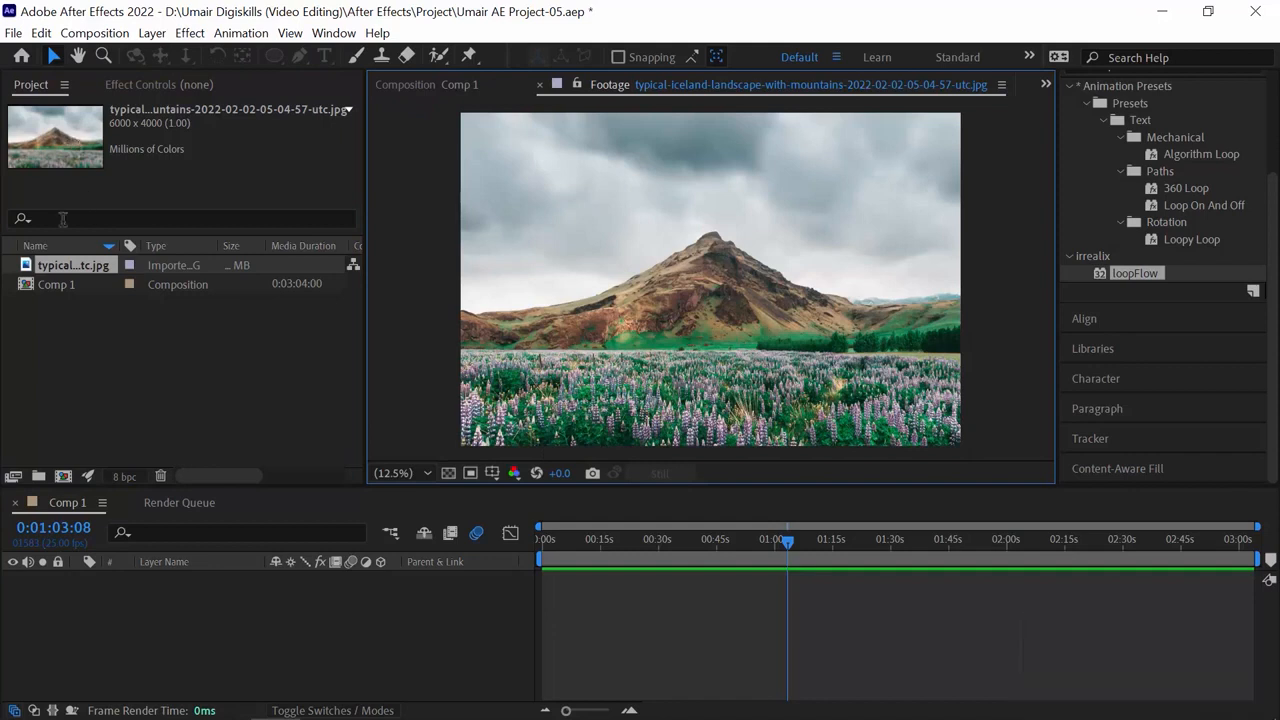
Add the Iceland landscape photo to Comp 1 as a layer and stretch it to fit the composition frame
{"action": "left_click_drag", "start_coordinate": [27, 265], "coordinate": [81, 622]}
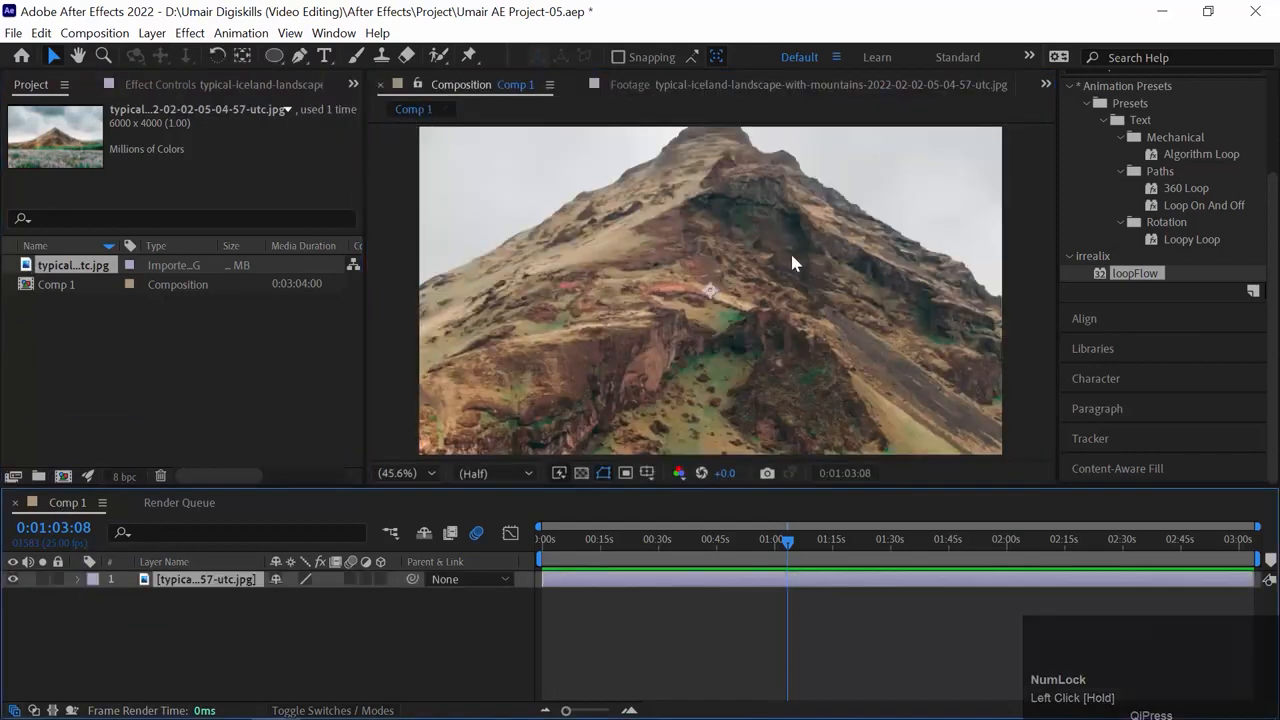
{"action": "key", "text": "s"}
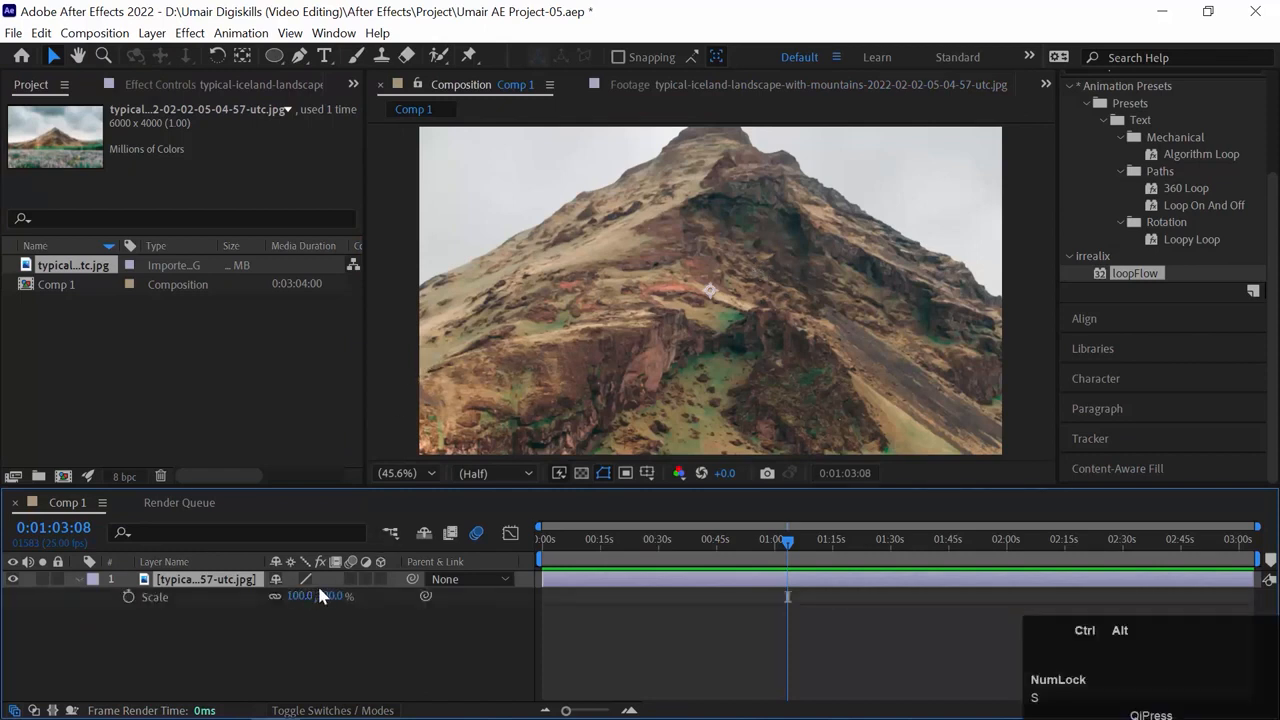
{"action": "key", "text": "ctrl+alt+f"}
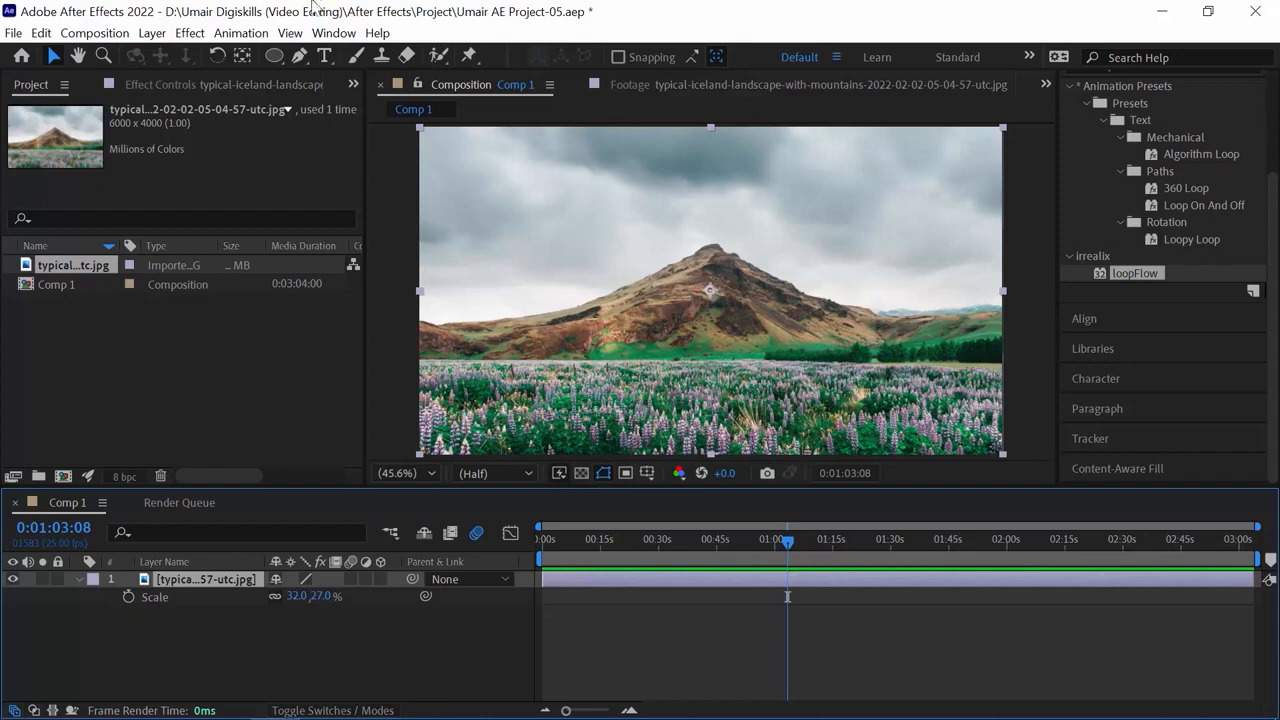
Start a Pen tool mask on the photo layer, placing its first point where the skyline meets the photo's left edge
{"action": "left_click", "coordinate": [300, 57]}
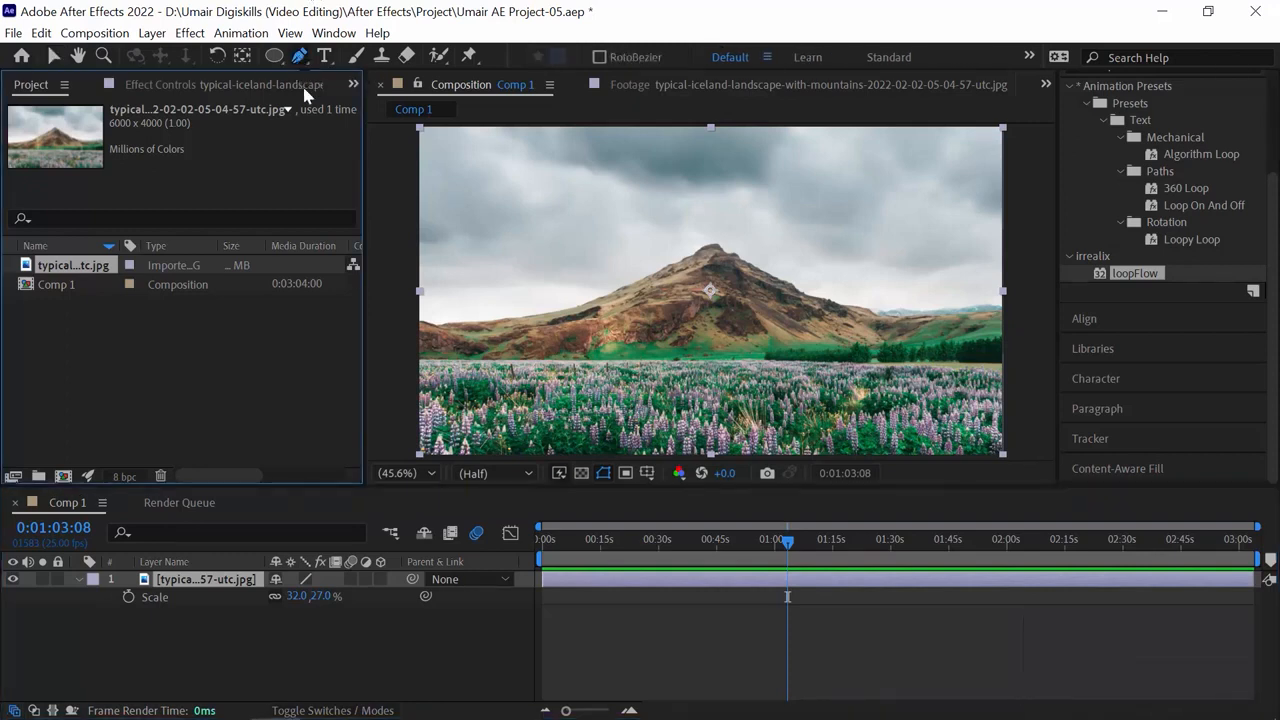
{"action": "left_click", "coordinate": [400, 157]}
{"action": "key", "text": "ctrl+z"}
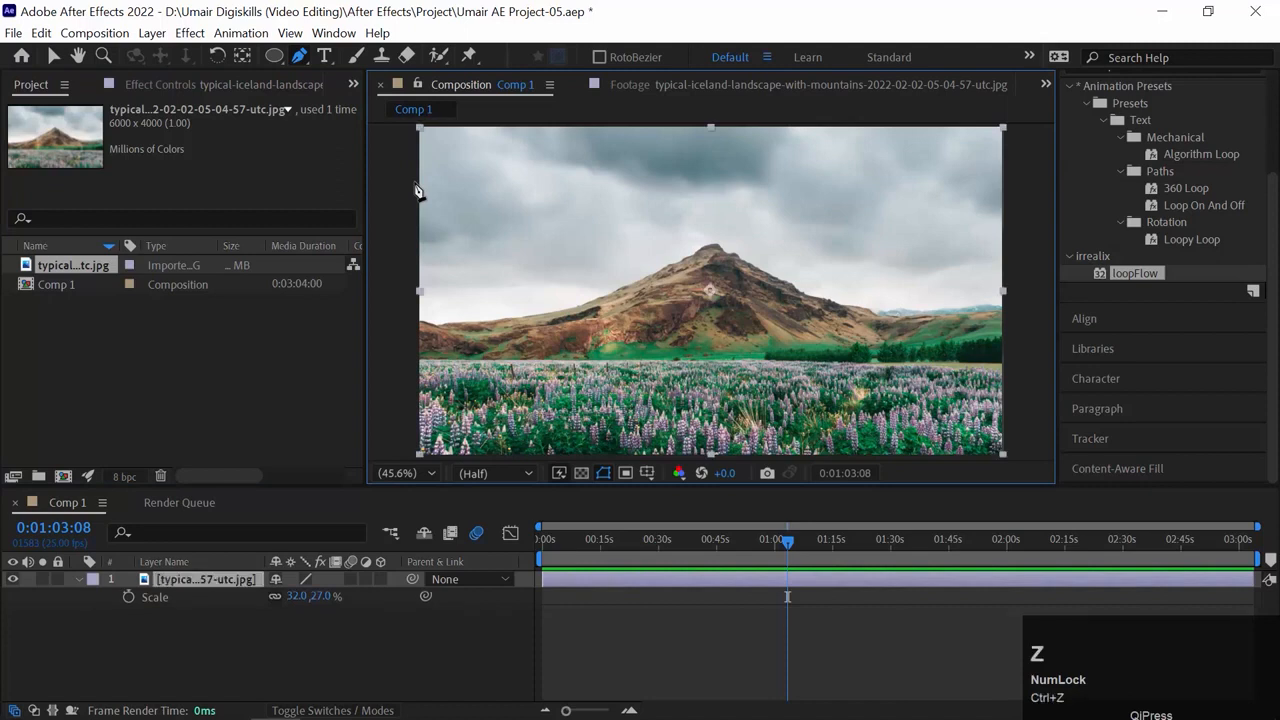
{"action": "key", "text": "grave"}
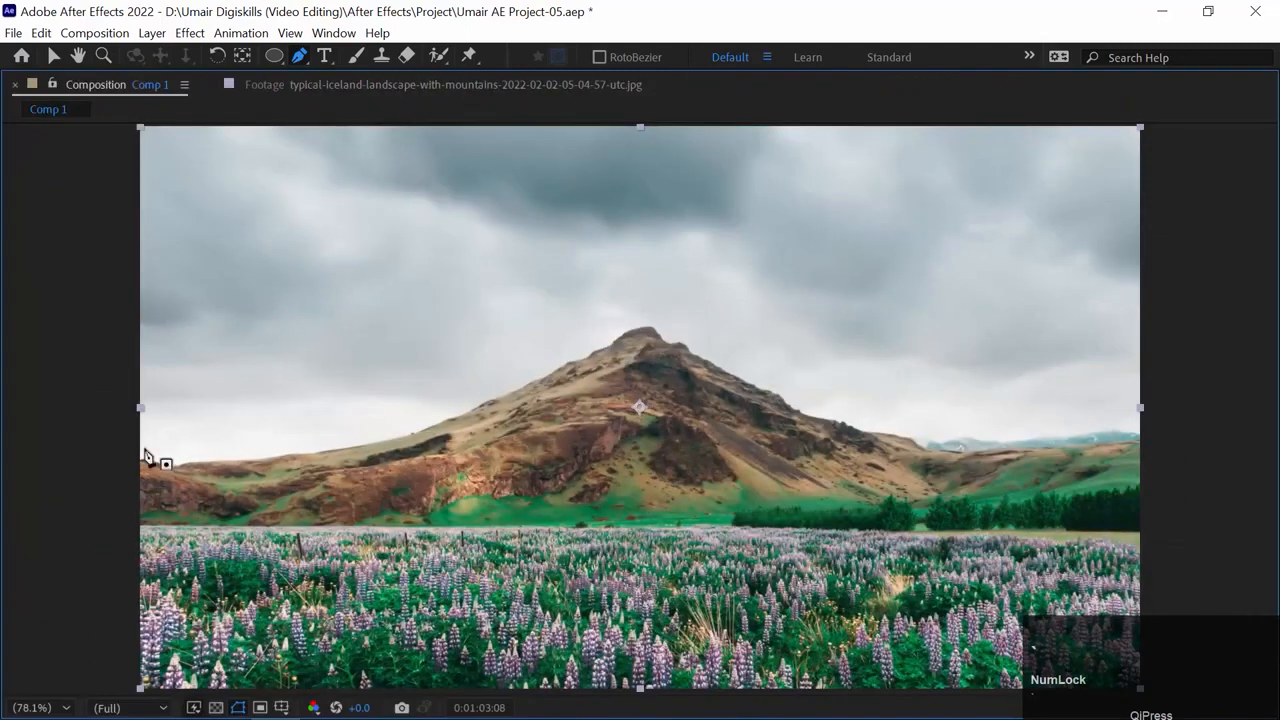
{"action": "key", "text": "ctrl+equal"}
{"action": "key", "text": "space"}
{"action": "left_click_drag", "start_coordinate": [146, 446], "coordinate": [515, 418]}
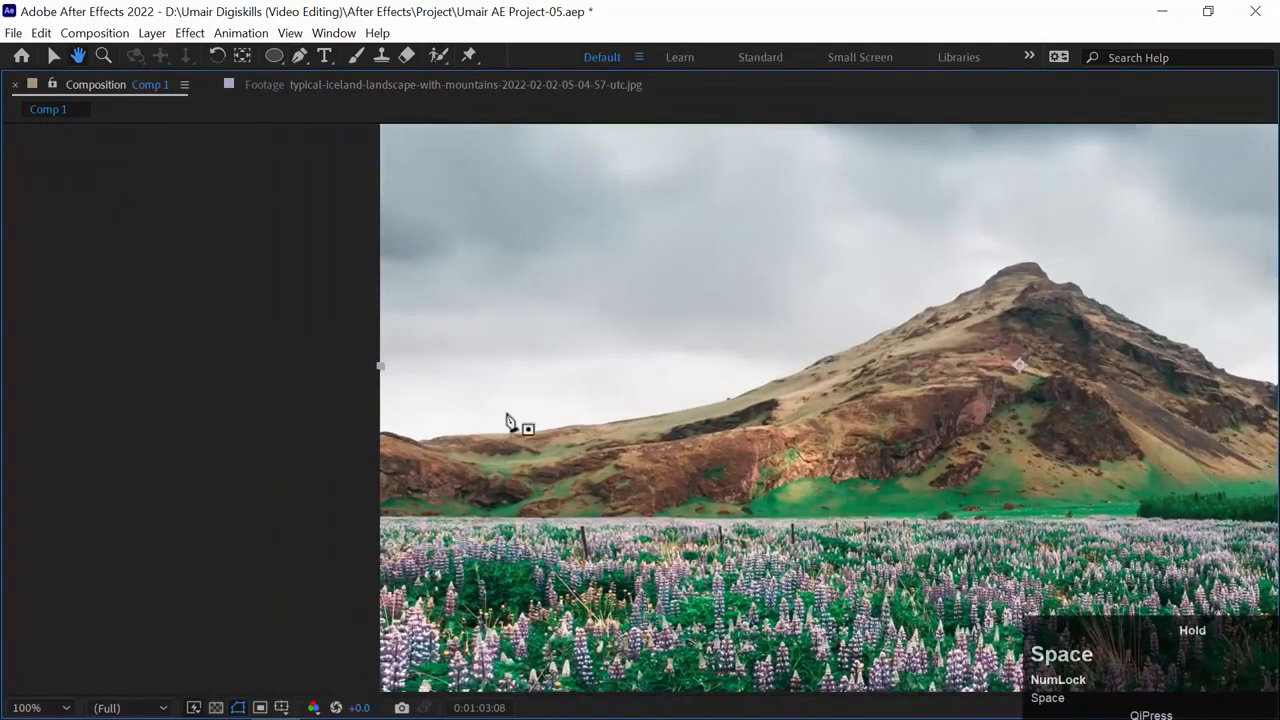
{"action": "left_click", "coordinate": [378, 434]}
{"action": "left_click_drag", "start_coordinate": [418, 440], "coordinate": [418, 444]}
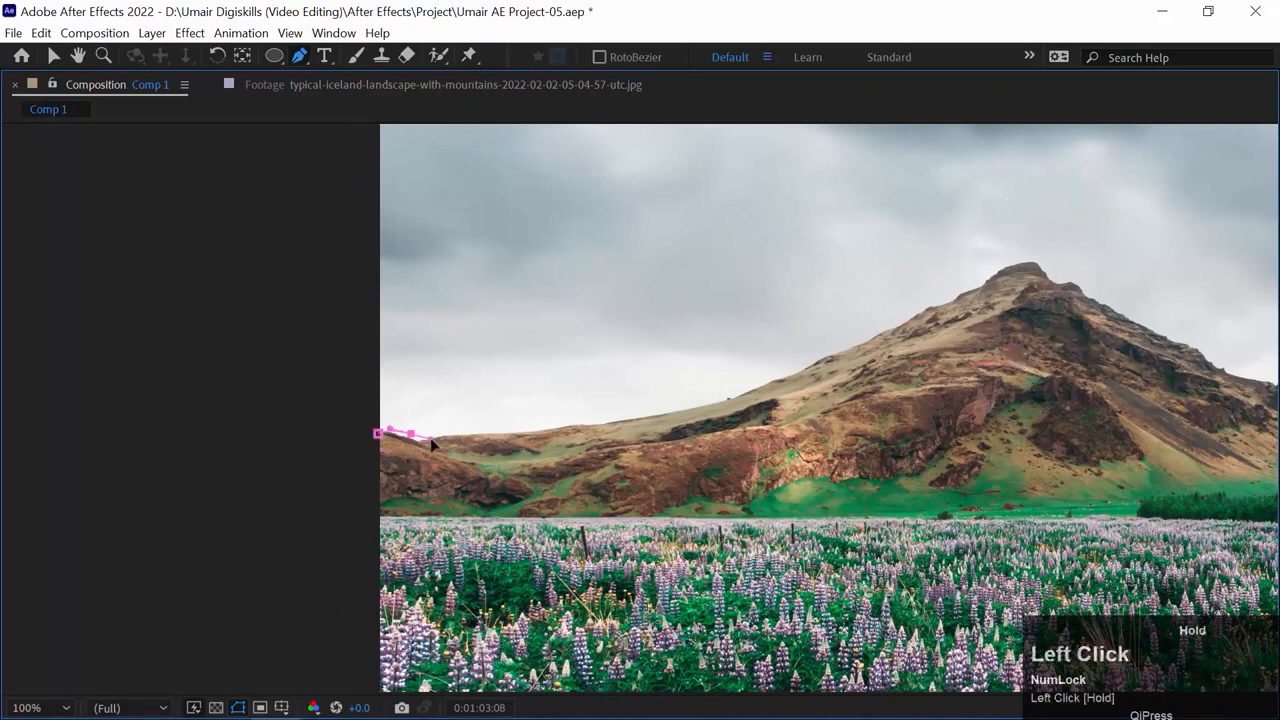
{"action": "key", "text": "ctrl+z"}
Add a curved mask point in the small dip of the skyline near the photo's left edge
{"action": "key", "text": "ctrl+equal"}
{"action": "key", "text": "space"}
{"action": "left_click_drag", "start_coordinate": [290, 420], "coordinate": [867, 402]}
{"action": "key", "text": "ctrl+equal"}
{"action": "key", "text": "space"}
{"action": "key", "text": "space"}
{"action": "left_click_drag", "start_coordinate": [498, 517], "coordinate": [541, 547]}
{"action": "left_click_drag", "start_coordinate": [588, 498], "coordinate": [601, 497]}
{"action": "key", "text": "ctrl+z"}
{"action": "left_click_drag", "start_coordinate": [541, 549], "coordinate": [573, 526]}
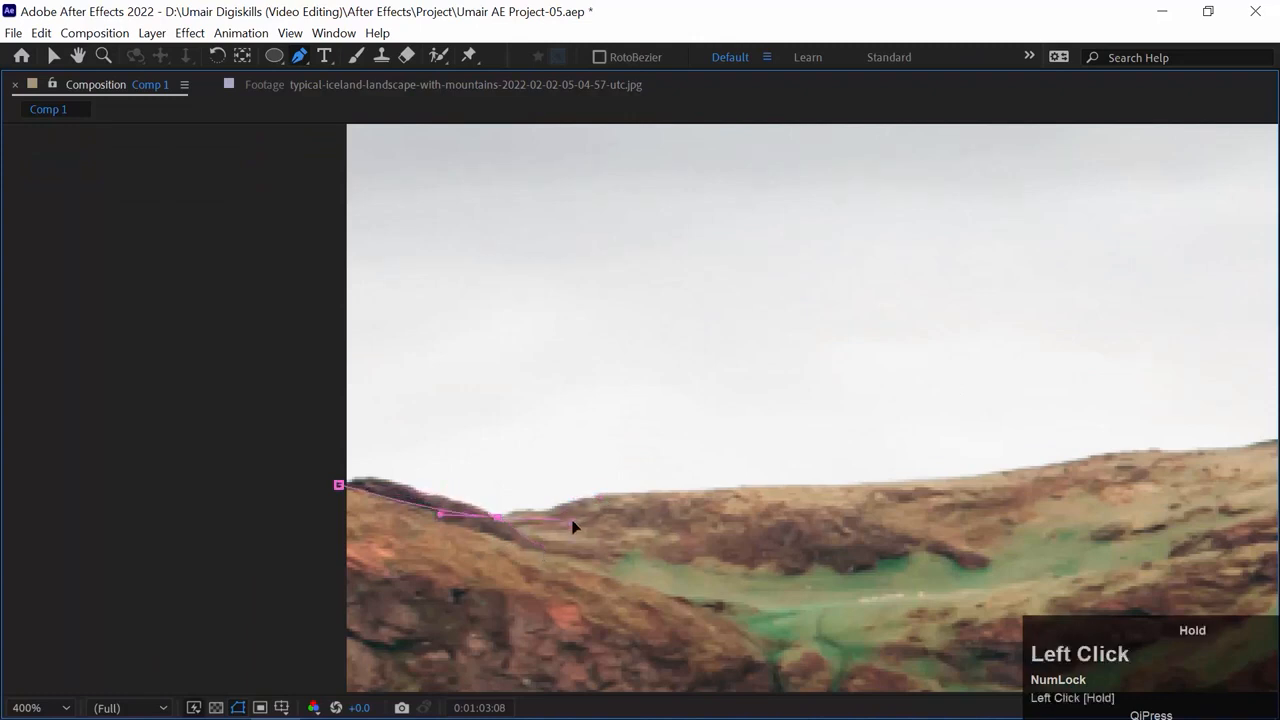
{"action": "left_click_drag", "start_coordinate": [440, 515], "coordinate": [402, 482]}
{"action": "key", "text": "ctrl+z"}
{"action": "key", "text": "ctrl+z"}
{"action": "left_click_drag", "start_coordinate": [541, 547], "coordinate": [552, 528]}
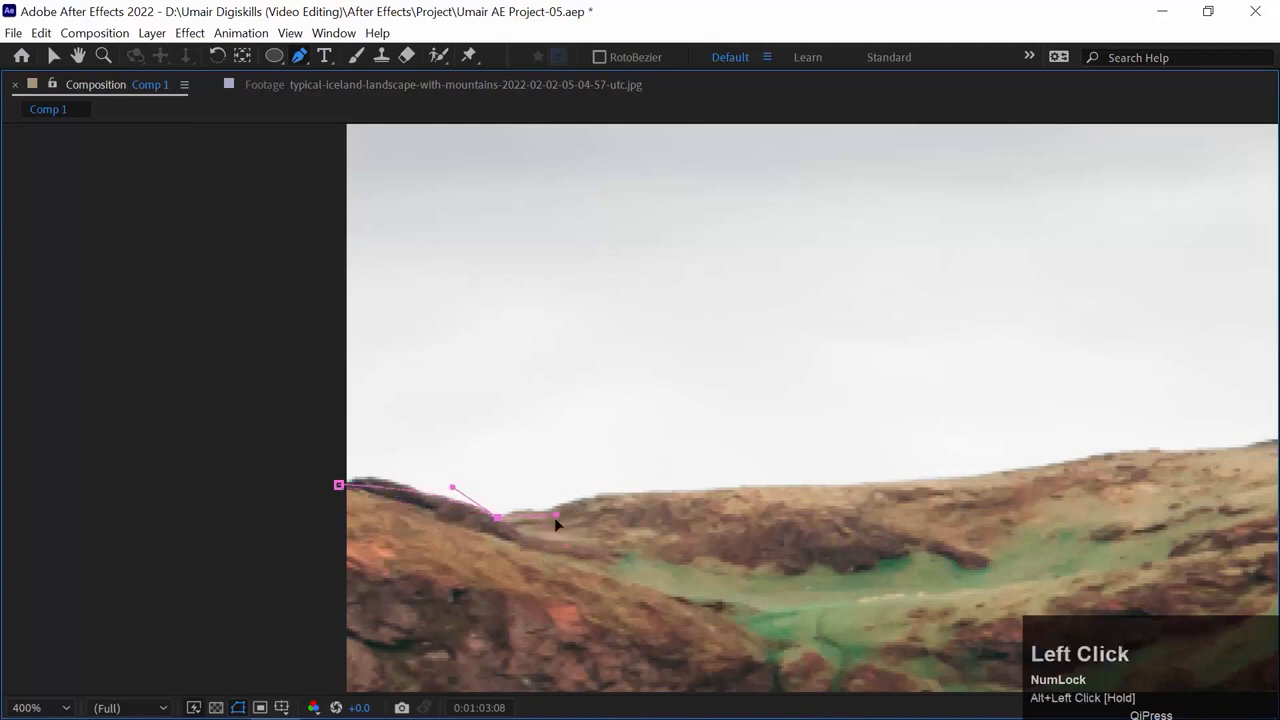
{"action": "key", "text": "ctrl+z"}
{"action": "left_click_drag", "start_coordinate": [570, 498], "coordinate": [580, 497]}
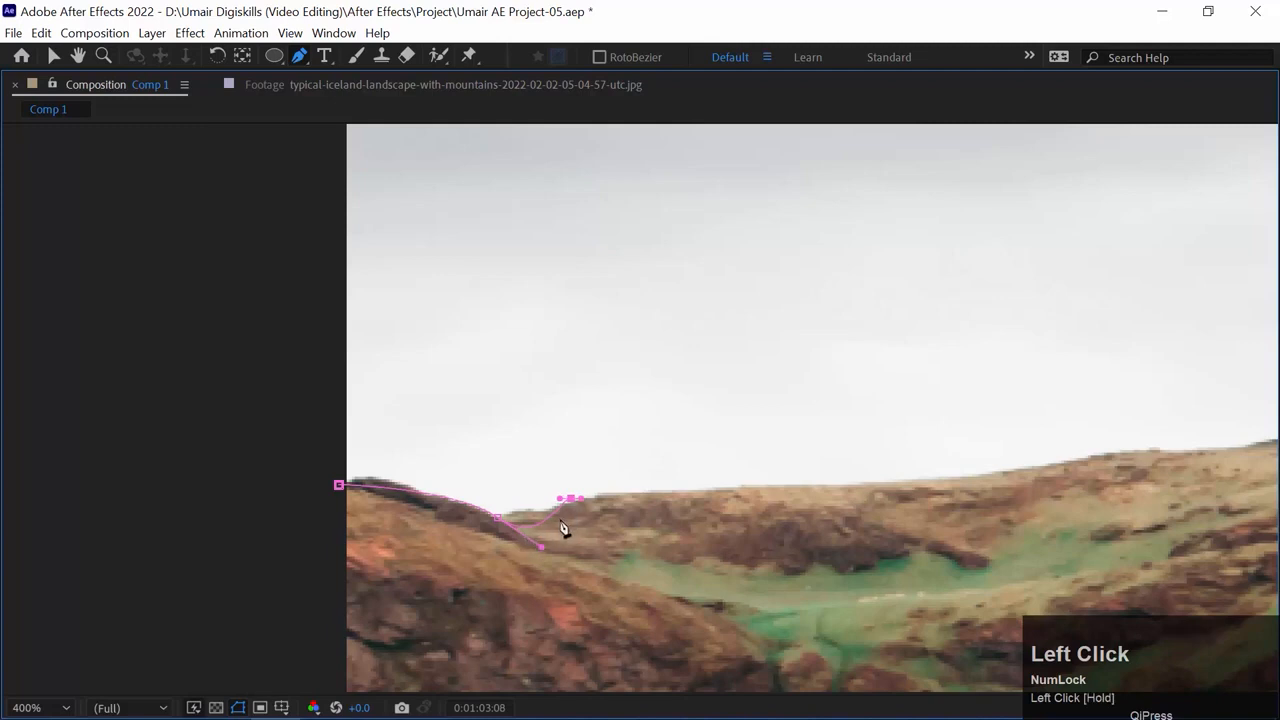
{"action": "key", "text": "ctrl+z"}
Extend the mask out of the dip and along the low left ridge, following the skyline to the foot of the slope
{"action": "left_click_drag", "start_coordinate": [541, 548], "coordinate": [606, 496]}
{"action": "left_click", "coordinate": [920, 487]}
{"action": "key", "text": "space"}
{"action": "left_click_drag", "start_coordinate": [1086, 500], "coordinate": [503, 474]}
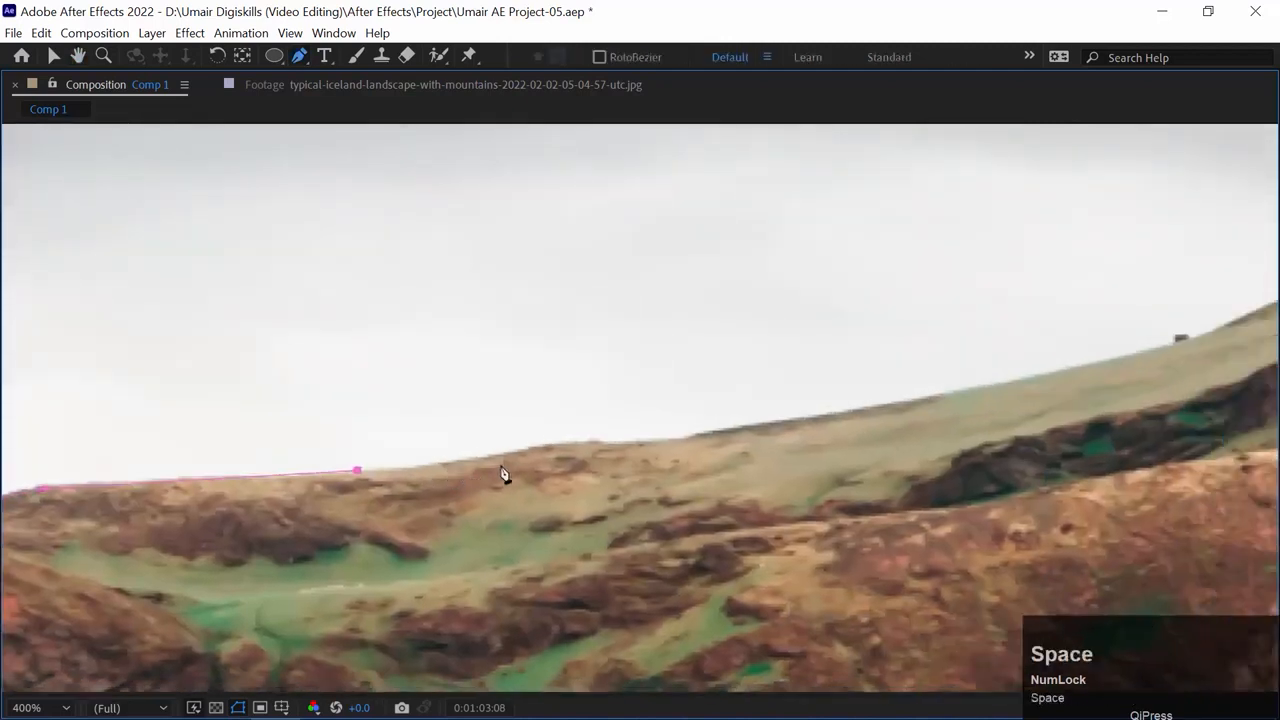
{"action": "left_click_drag", "start_coordinate": [684, 443], "coordinate": [751, 448]}
{"action": "key", "text": "space"}
{"action": "left_click_drag", "start_coordinate": [1033, 369], "coordinate": [759, 438]}
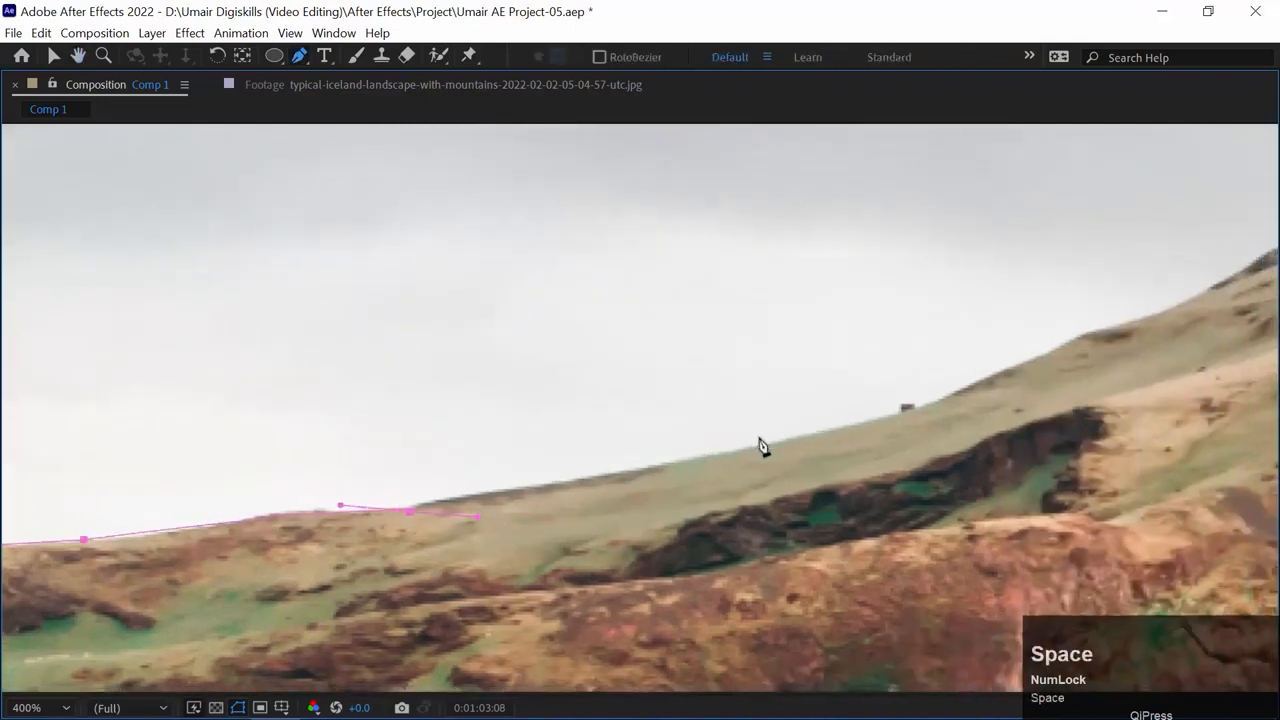
Align the last curve handle with the slope and continue the mask up the lower left side of the mountain
{"action": "key", "text": "alt"}
{"action": "left_click_drag", "start_coordinate": [480, 520], "coordinate": [486, 485]}
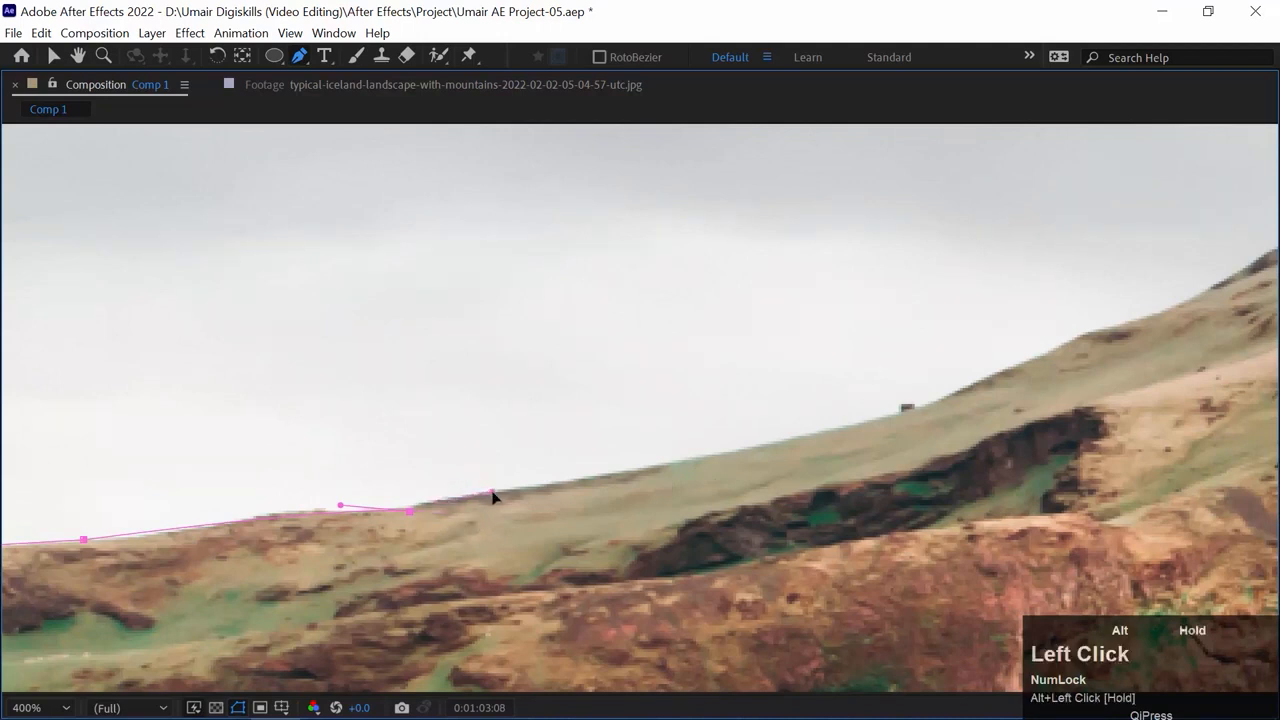
{"action": "left_click_drag", "start_coordinate": [908, 408], "coordinate": [185, 541]}
{"action": "key", "text": "space"}
{"action": "mouse_move", "coordinate": [300, 506]}
{"action": "left_mouse_down"}
{"action": "mouse_move", "coordinate": [342, 495]}
{"action": "mouse_move", "coordinate": [322, 493]}
{"action": "left_mouse_up"}
{"action": "key", "text": "space"}
{"action": "left_click_drag", "start_coordinate": [346, 473], "coordinate": [388, 583]}
{"action": "left_click_drag", "start_coordinate": [641, 474], "coordinate": [358, 559]}
{"action": "key", "text": "space"}
Trace the mask up the steep upper left slope to the mountain's summit, adjusting curve handles to its outline
{"action": "left_click_drag", "start_coordinate": [356, 557], "coordinate": [408, 553], "text": "alt"}
{"action": "left_click", "coordinate": [552, 474]}
{"action": "left_click_drag", "start_coordinate": [688, 418], "coordinate": [702, 388]}
{"action": "key", "text": "space"}
{"action": "left_click_drag", "start_coordinate": [683, 452], "coordinate": [418, 578]}
{"action": "left_click_drag", "start_coordinate": [523, 497], "coordinate": [538, 475]}
{"action": "left_click_drag", "start_coordinate": [443, 515], "coordinate": [456, 528], "text": "alt"}
{"action": "left_click_drag", "start_coordinate": [686, 430], "coordinate": [428, 548]}
{"action": "left_click_drag", "start_coordinate": [428, 537], "coordinate": [508, 531]}
Carry the mask over the summit and down the upper right slope with closely spaced curved points
{"action": "left_click_drag", "start_coordinate": [422, 410], "coordinate": [446, 444]}
{"action": "left_click_drag", "start_coordinate": [500, 502], "coordinate": [420, 431]}
{"action": "mouse_move", "coordinate": [341, 371]}
{"action": "left_mouse_down"}
{"action": "mouse_move", "coordinate": [365, 372]}
{"action": "mouse_move", "coordinate": [346, 366]}
{"action": "left_mouse_up"}
{"action": "left_click_drag", "start_coordinate": [412, 398], "coordinate": [454, 424]}
{"action": "left_click_drag", "start_coordinate": [526, 447], "coordinate": [229, 220]}
{"action": "left_click_drag", "start_coordinate": [330, 289], "coordinate": [370, 307]}
{"action": "left_click_drag", "start_coordinate": [478, 347], "coordinate": [491, 351]}
Trace the mask down the lower right slope to the tan shoulder, correcting the curve around the dark rocks
{"action": "left_click_drag", "start_coordinate": [565, 371], "coordinate": [362, 285]}
{"action": "left_click_drag", "start_coordinate": [362, 285], "coordinate": [322, 303], "text": "alt"}
{"action": "key", "text": "ctrl+z"}
{"action": "left_click_drag", "start_coordinate": [534, 408], "coordinate": [50, 266]}
{"action": "left_click_drag", "start_coordinate": [244, 306], "coordinate": [214, 286], "text": "alt"}
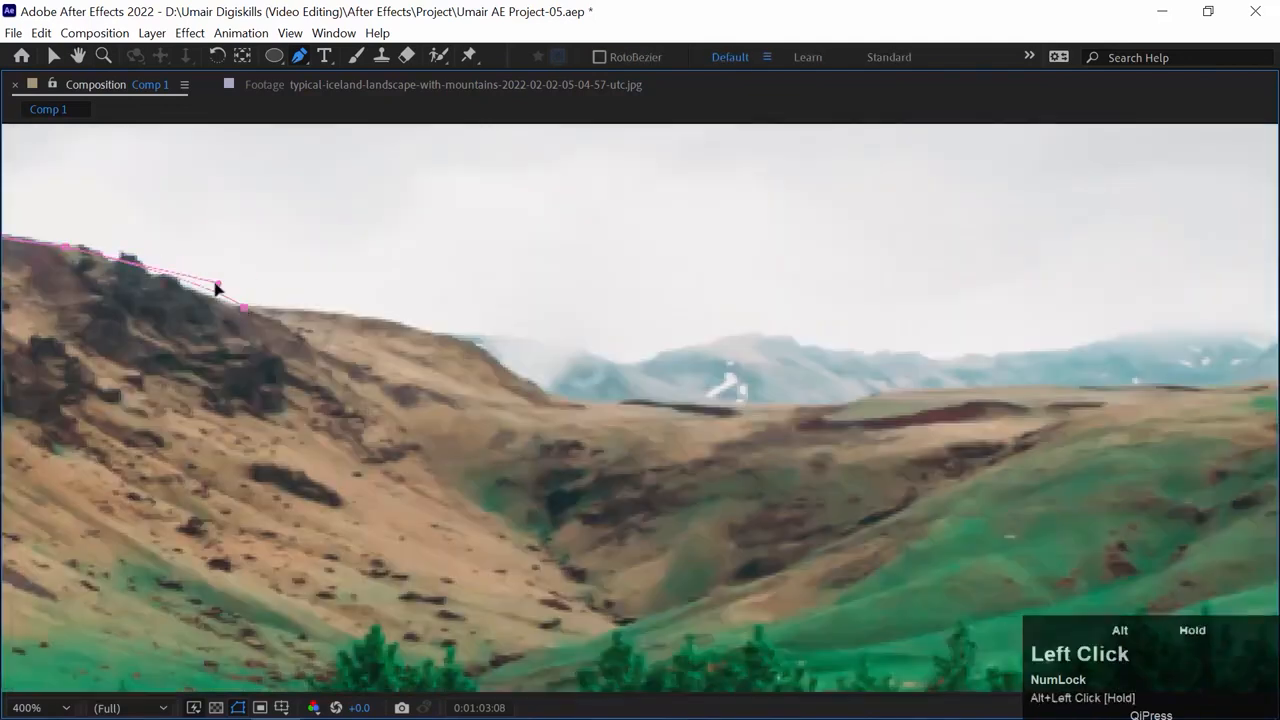
{"action": "left_click_drag", "start_coordinate": [458, 333], "coordinate": [506, 358]}
Continue the mask from the shoulder down into the valley, shaping its curves in front of the distant blue mountains
{"action": "key", "text": "ctrl+minus"}
{"action": "key", "text": "ctrl+minus"}
{"action": "key", "text": "ctrl+equal"}
{"action": "key", "text": "ctrl+equal"}
{"action": "left_click_drag", "start_coordinate": [557, 480], "coordinate": [397, 565]}
{"action": "left_click_drag", "start_coordinate": [480, 476], "coordinate": [658, 490]}
{"action": "left_click_drag", "start_coordinate": [343, 440], "coordinate": [400, 465], "text": "alt"}
{"action": "left_click_drag", "start_coordinate": [307, 463], "coordinate": [373, 495], "text": "alt"}
{"action": "left_click", "coordinate": [296, 417]}
{"action": "left_click_drag", "start_coordinate": [427, 451], "coordinate": [220, 432]}
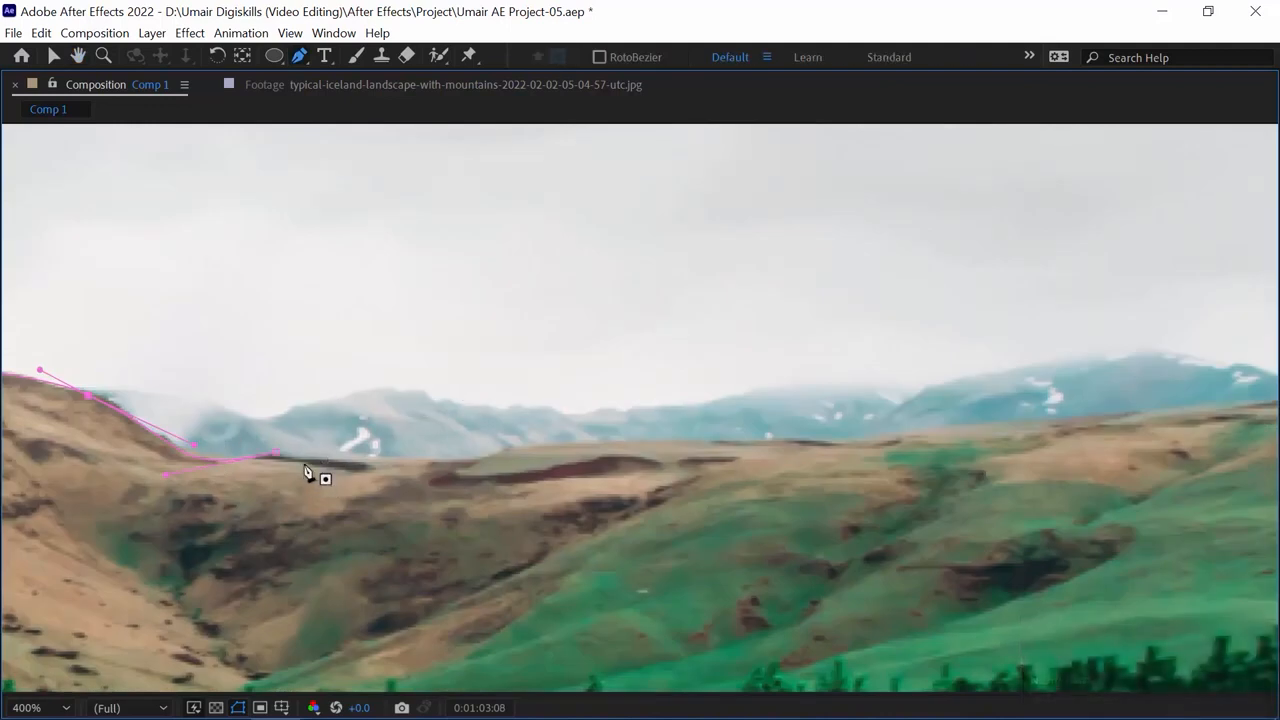
Trace the mask along the green hill's crest below the distant mountains to the photo's right edge
{"action": "key", "text": "space"}
{"action": "left_click_drag", "start_coordinate": [263, 480], "coordinate": [361, 482]}
{"action": "key", "text": "ctrl+z"}
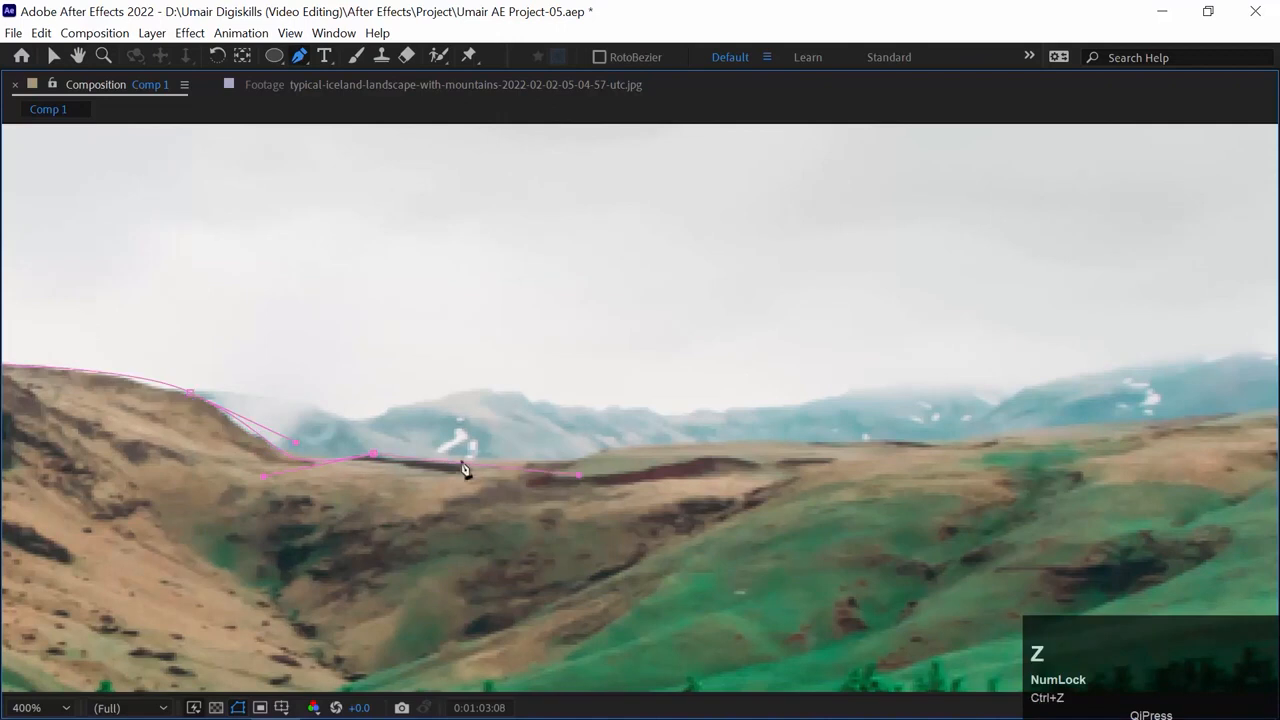
{"action": "key", "text": "space"}
{"action": "left_click_drag", "start_coordinate": [1076, 441], "coordinate": [426, 454]}
{"action": "left_click", "coordinate": [726, 407]}
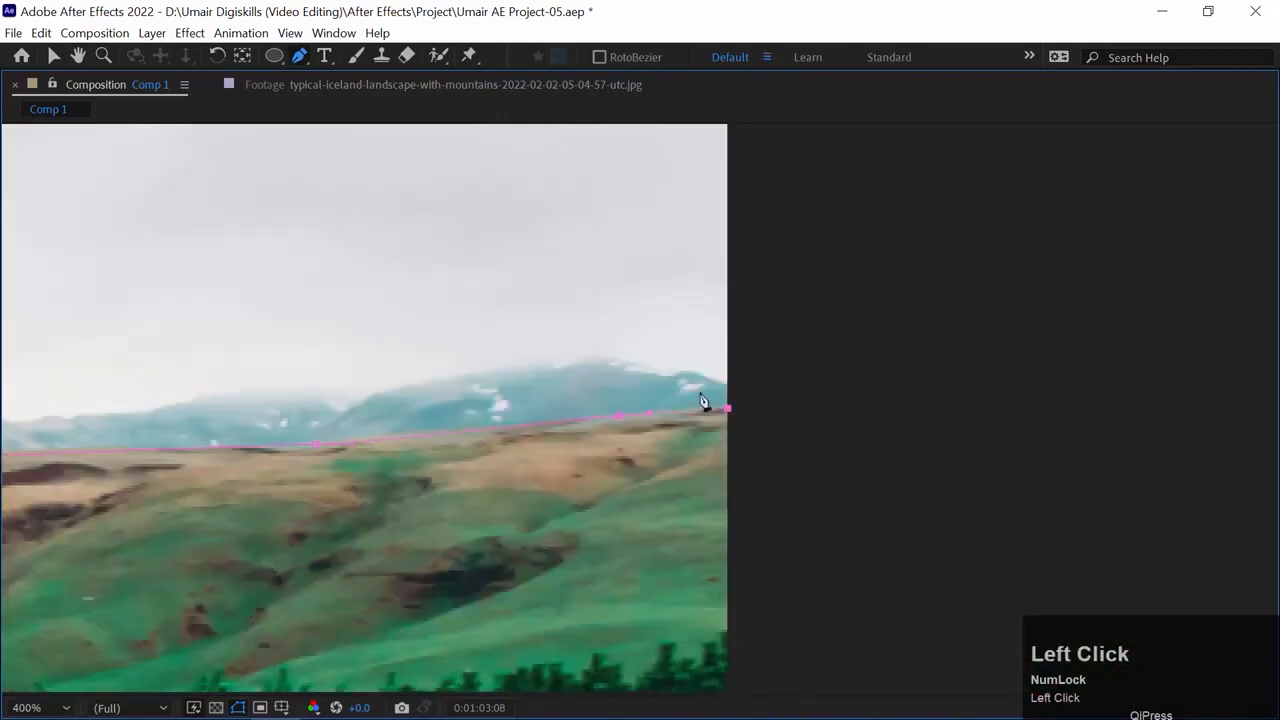
{"action": "key", "text": "ctrl+equal"}
{"action": "key", "text": "space"}
{"action": "left_click_drag", "start_coordinate": [703, 396], "coordinate": [682, 498]}
{"action": "left_click", "coordinate": [791, 508]}
Add a mask point just outside the photo's bottom-right corner
{"action": "key", "text": "ctrl+minus"}
{"action": "key", "text": "ctrl+minus"}
{"action": "key", "text": "space"}
{"action": "key", "text": "space"}
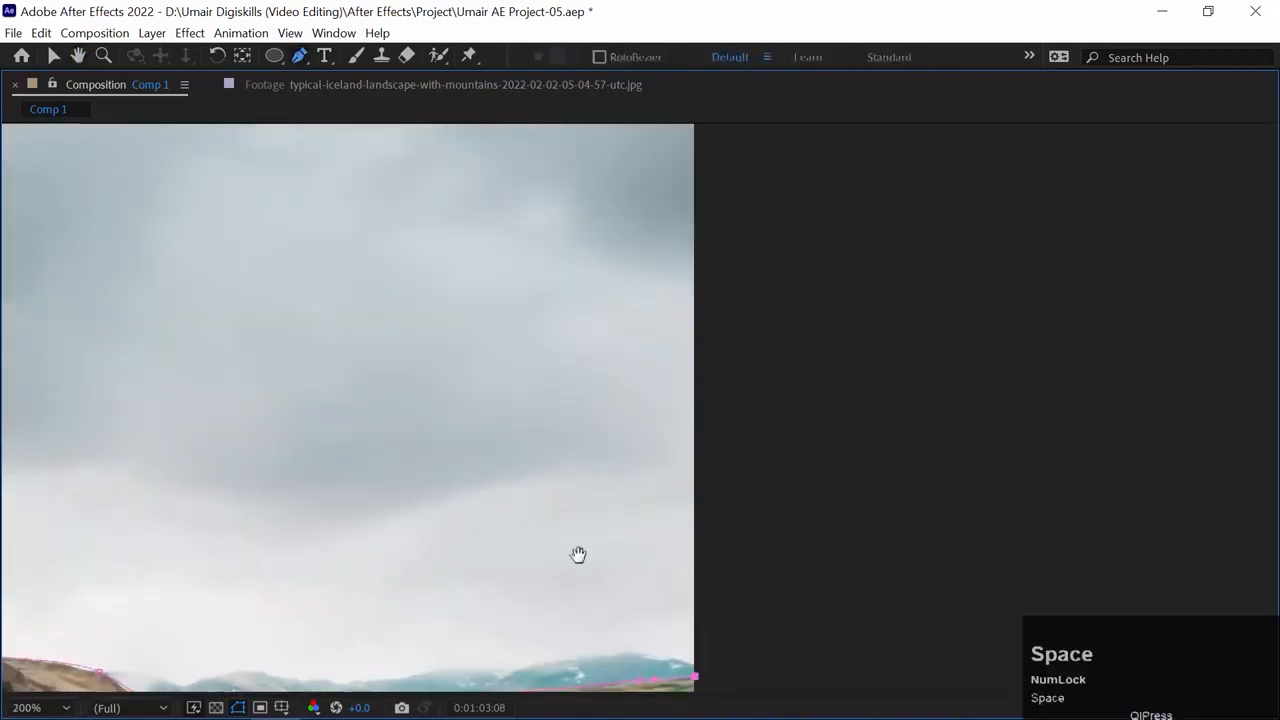
{"action": "left_click_drag", "start_coordinate": [577, 554], "coordinate": [623, 325]}
{"action": "left_click_drag", "start_coordinate": [668, 560], "coordinate": [661, 412]}
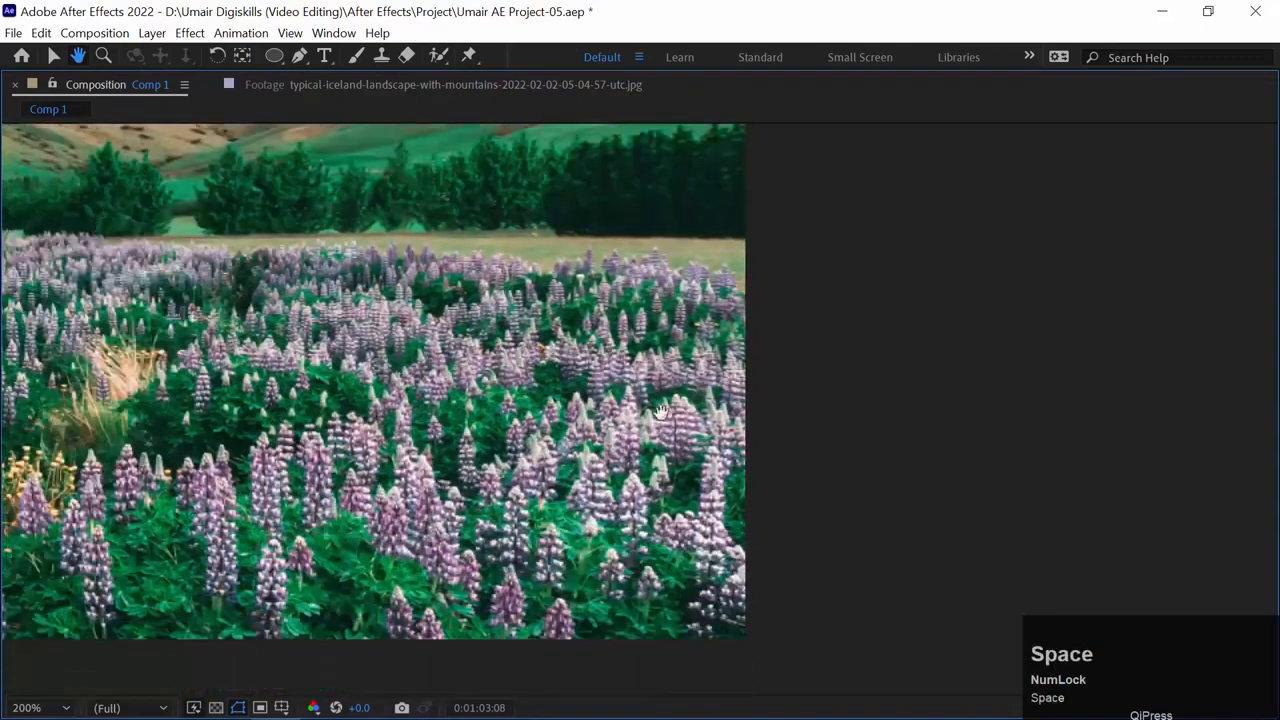
{"action": "left_click", "coordinate": [753, 646]}
Add a mask point beyond the photo's bottom-left corner and close the mask at its starting point to cut out the sky
{"action": "key", "text": "space"}
{"action": "left_click_drag", "start_coordinate": [568, 621], "coordinate": [1049, 489]}
{"action": "left_click_drag", "start_coordinate": [345, 477], "coordinate": [1107, 494]}
{"action": "left_click_drag", "start_coordinate": [440, 500], "coordinate": [768, 508]}
{"action": "left_click_drag", "start_coordinate": [380, 515], "coordinate": [825, 545]}
{"action": "left_click", "coordinate": [199, 588], "text": "shift"}
{"action": "key", "text": "space"}
{"action": "left_click_drag", "start_coordinate": [176, 200], "coordinate": [293, 597]}
{"action": "left_click", "coordinate": [322, 378]}
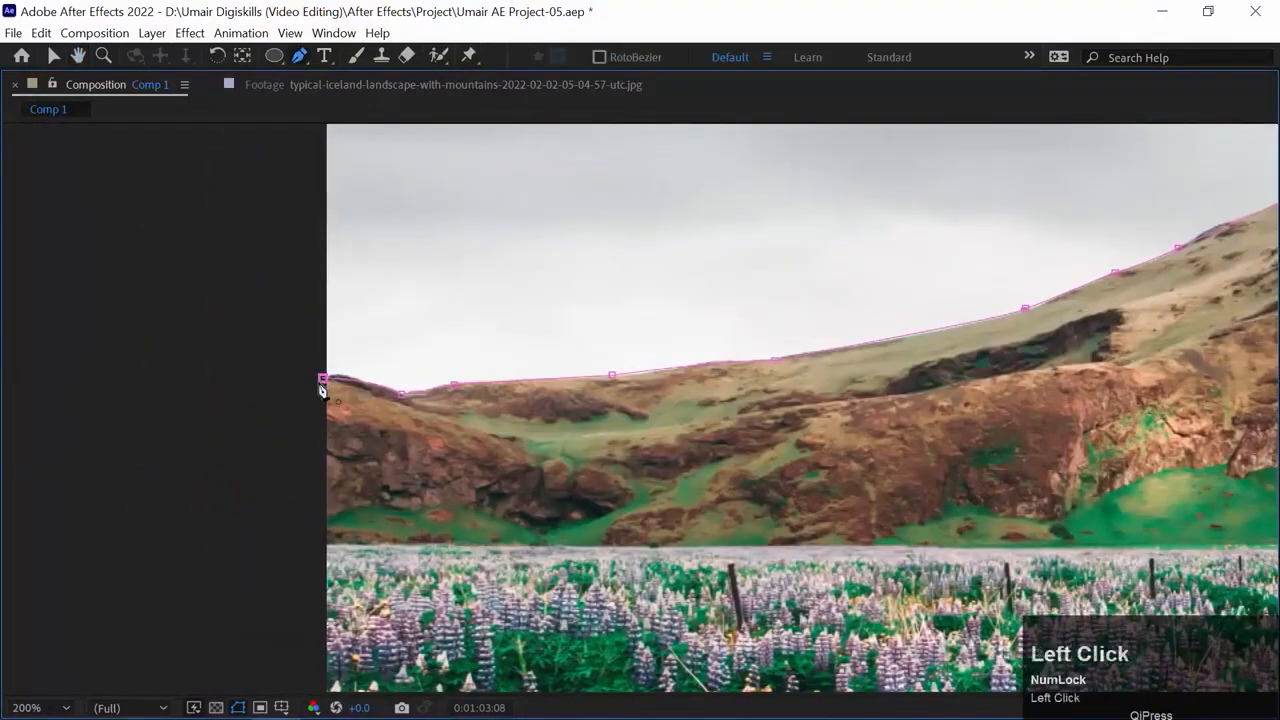
{"action": "key", "text": "ctrl+minus"}
{"action": "key", "text": "ctrl+minus"}
{"action": "key", "text": "ctrl+minus"}
{"action": "key", "text": "ctrl+minus"}
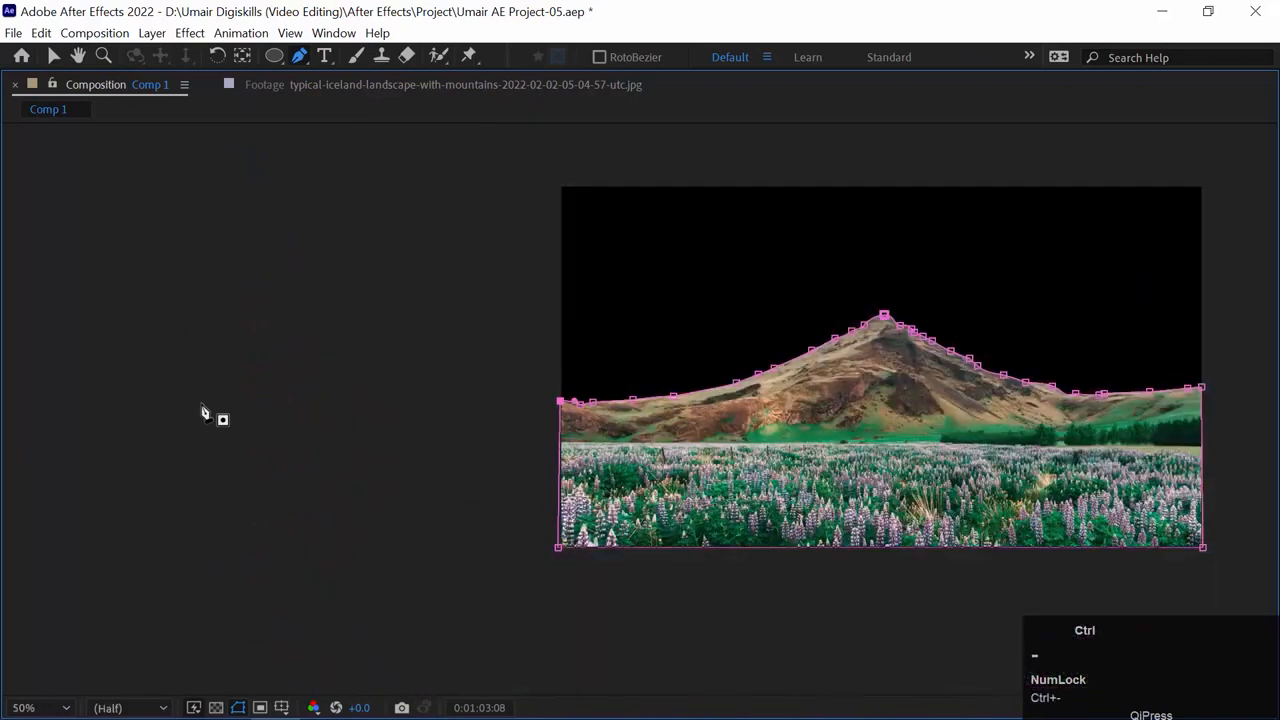
Keep the preview resolution on Auto, fit the composition to the viewer, and restore the normal panel layout
{"action": "left_click", "coordinate": [137, 708]}
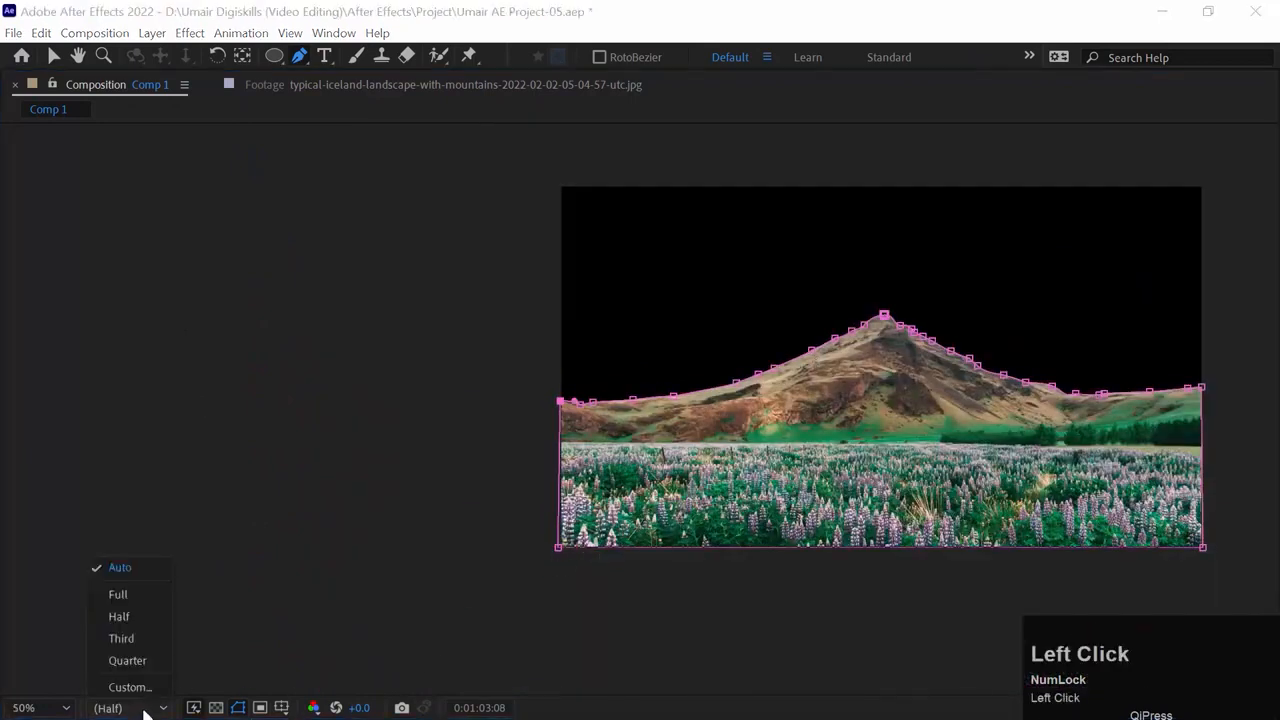
{"action": "left_click", "coordinate": [149, 567]}
{"action": "left_click", "coordinate": [35, 708]}
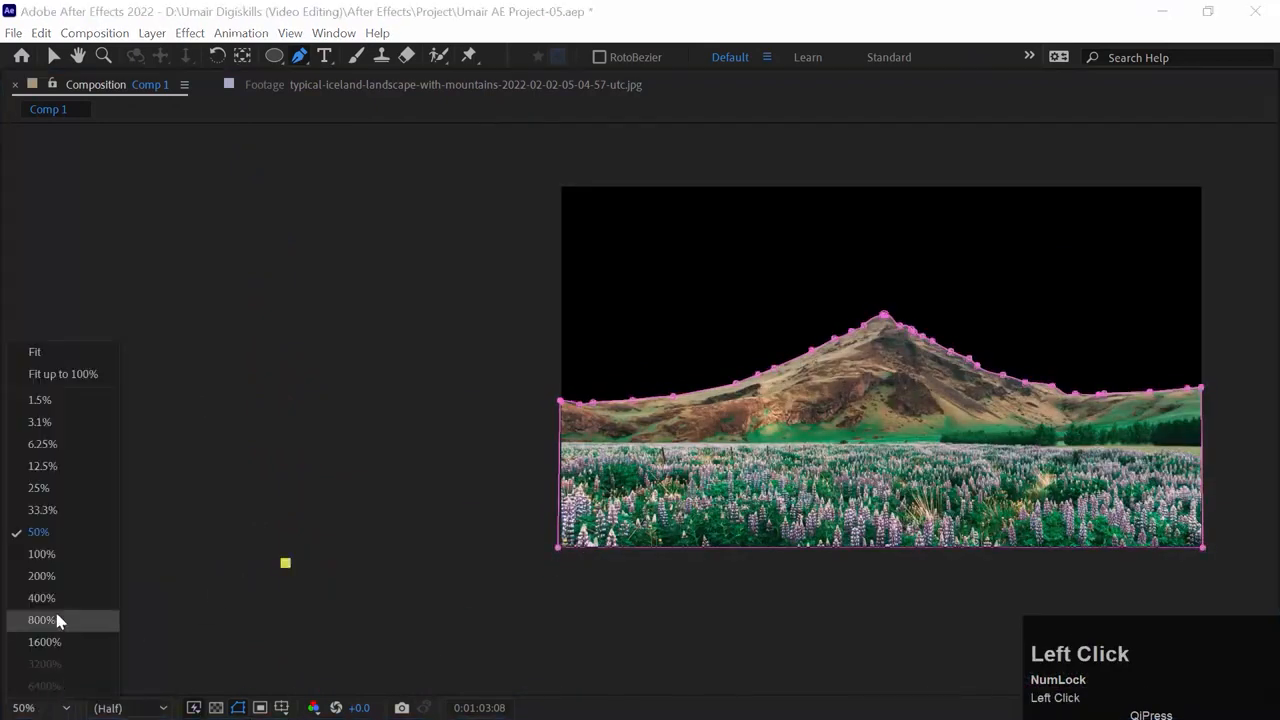
{"action": "left_click", "coordinate": [242, 529]}
{"action": "key", "text": "ctrl+z"}
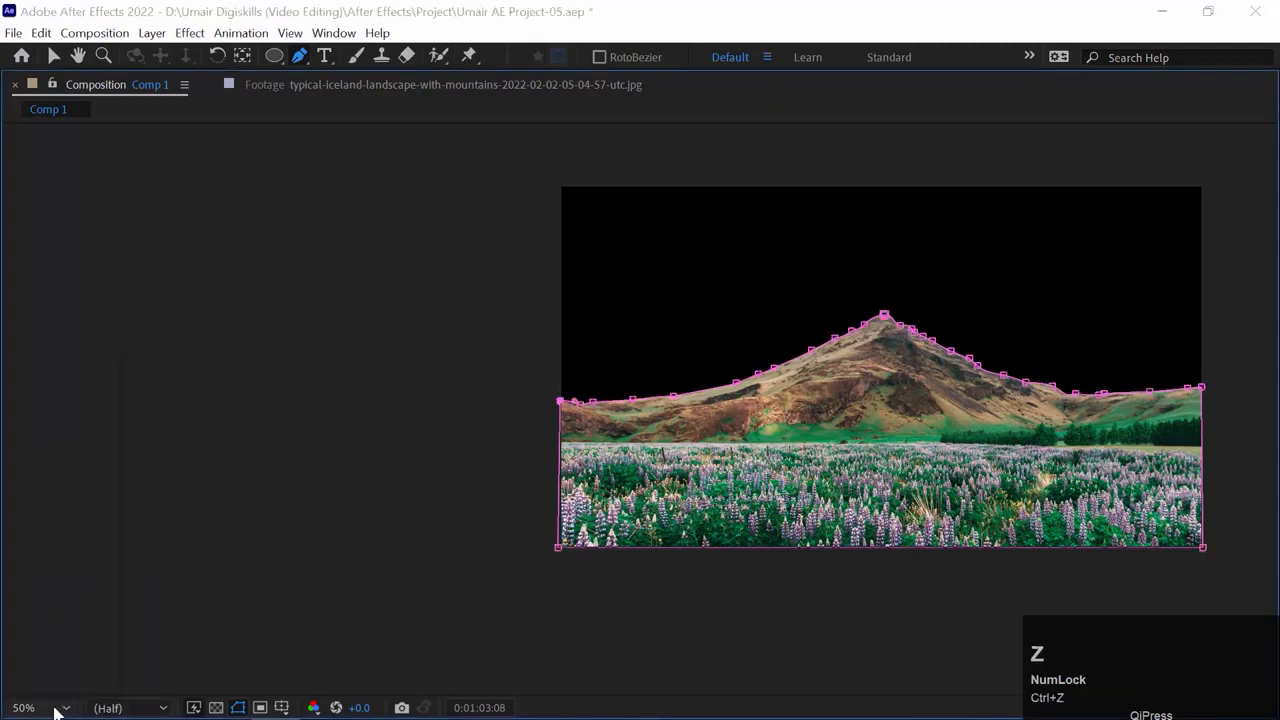
{"action": "left_click", "coordinate": [54, 708]}
{"action": "left_click", "coordinate": [35, 352]}
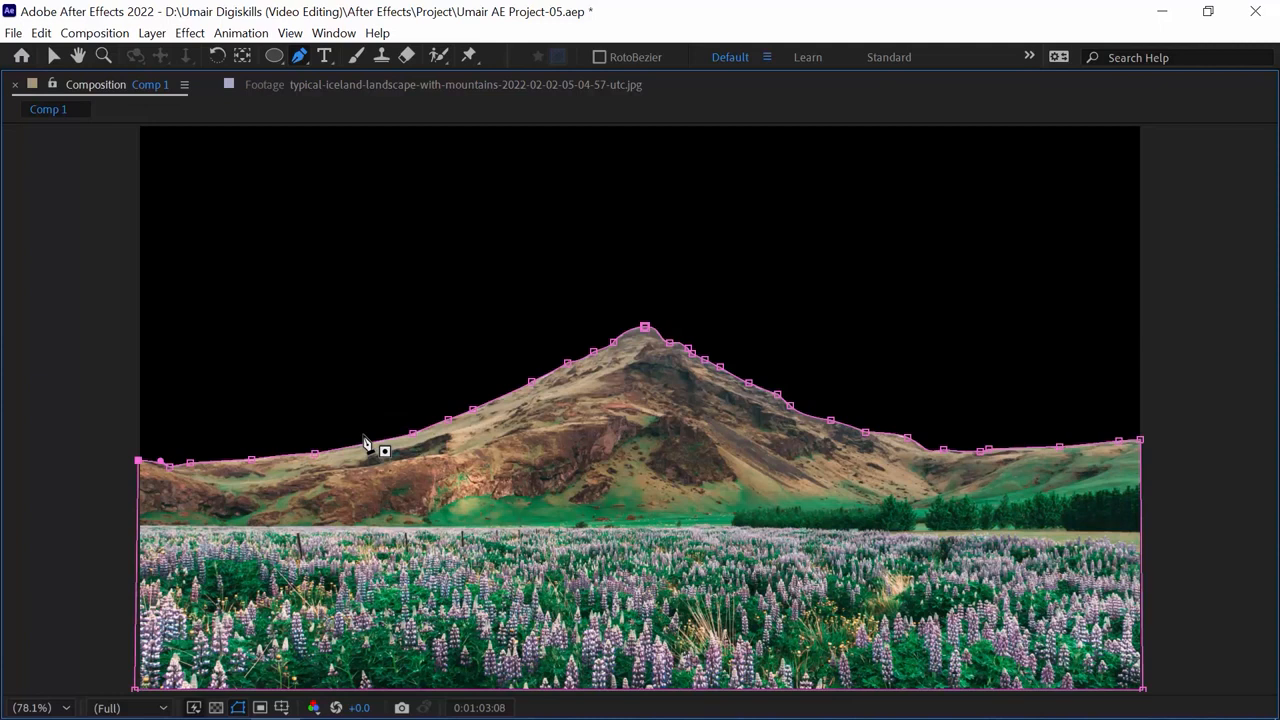
{"action": "key", "text": "grave"}
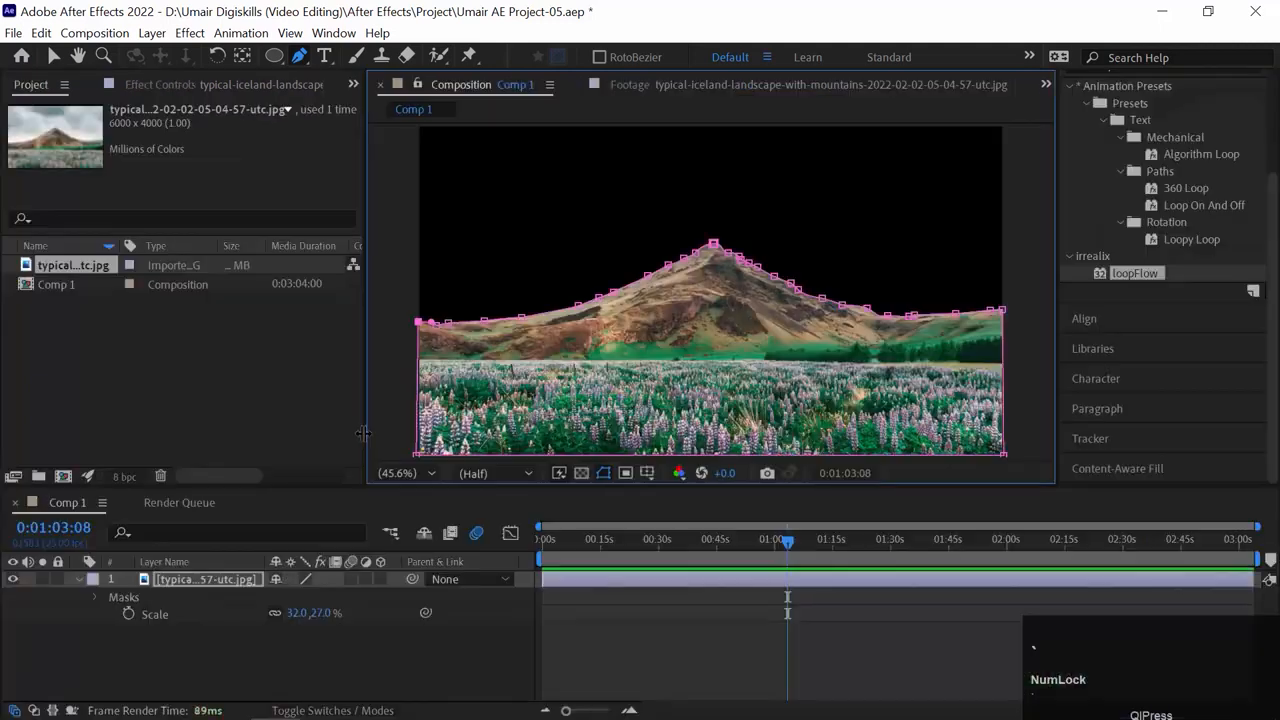
Create a 1920 × 1080 px royal blue solid and place it beneath the masked photo layer
{"action": "left_click", "coordinate": [195, 662]}
{"action": "right_click", "coordinate": [114, 638]}
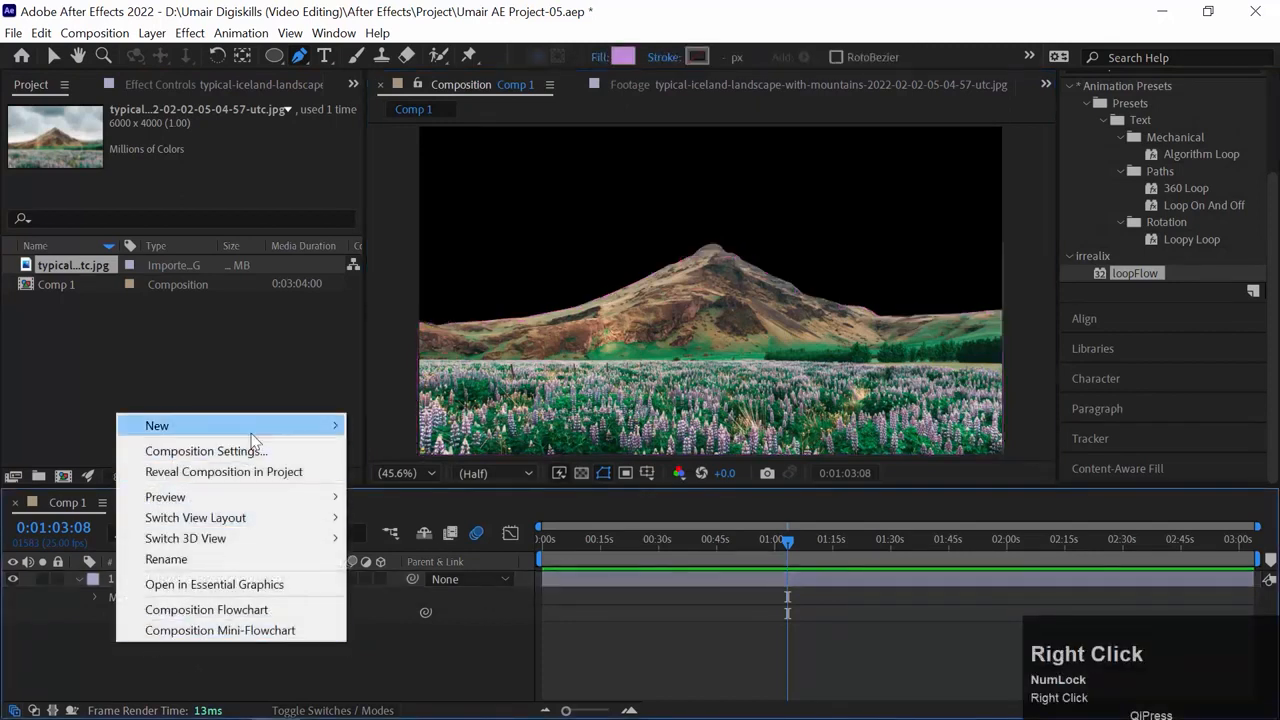
{"action": "mouse_move", "coordinate": [328, 434]}
{"action": "left_click", "coordinate": [506, 471]}
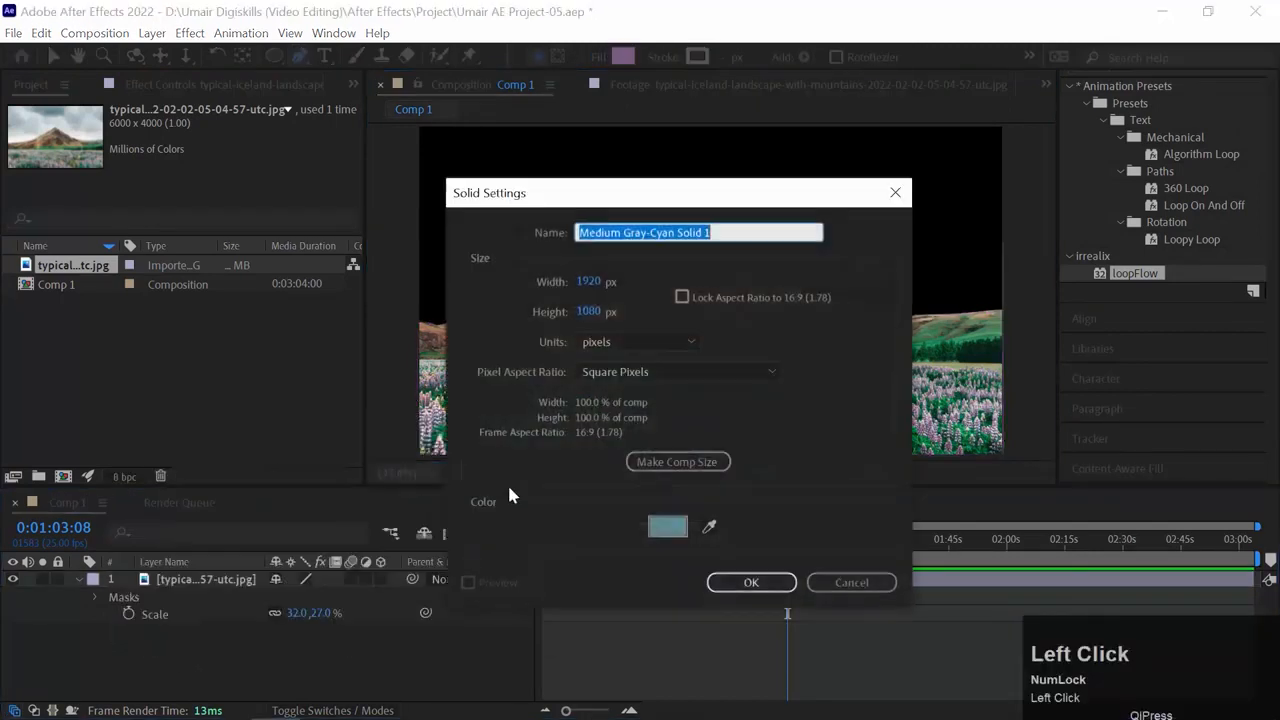
{"action": "left_click", "coordinate": [667, 526]}
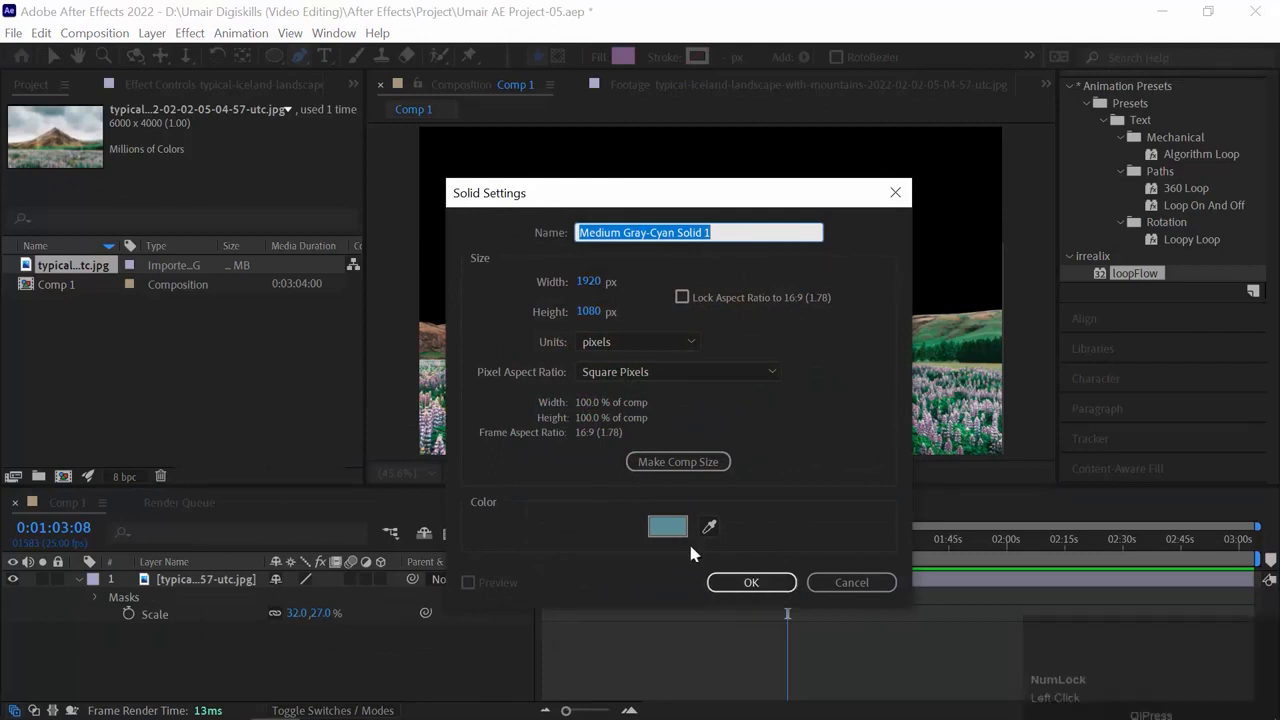
{"action": "mouse_move", "coordinate": [990, 263]}
{"action": "left_mouse_down"}
{"action": "mouse_move", "coordinate": [1060, 266]}
{"action": "mouse_move", "coordinate": [1057, 296]}
{"action": "mouse_move", "coordinate": [1001, 258]}
{"action": "mouse_move", "coordinate": [1038, 287]}
{"action": "mouse_move", "coordinate": [1071, 272]}
{"action": "mouse_move", "coordinate": [1060, 216]}
{"action": "left_mouse_up"}
{"action": "left_click", "coordinate": [1058, 264]}
{"action": "left_click", "coordinate": [1218, 170]}
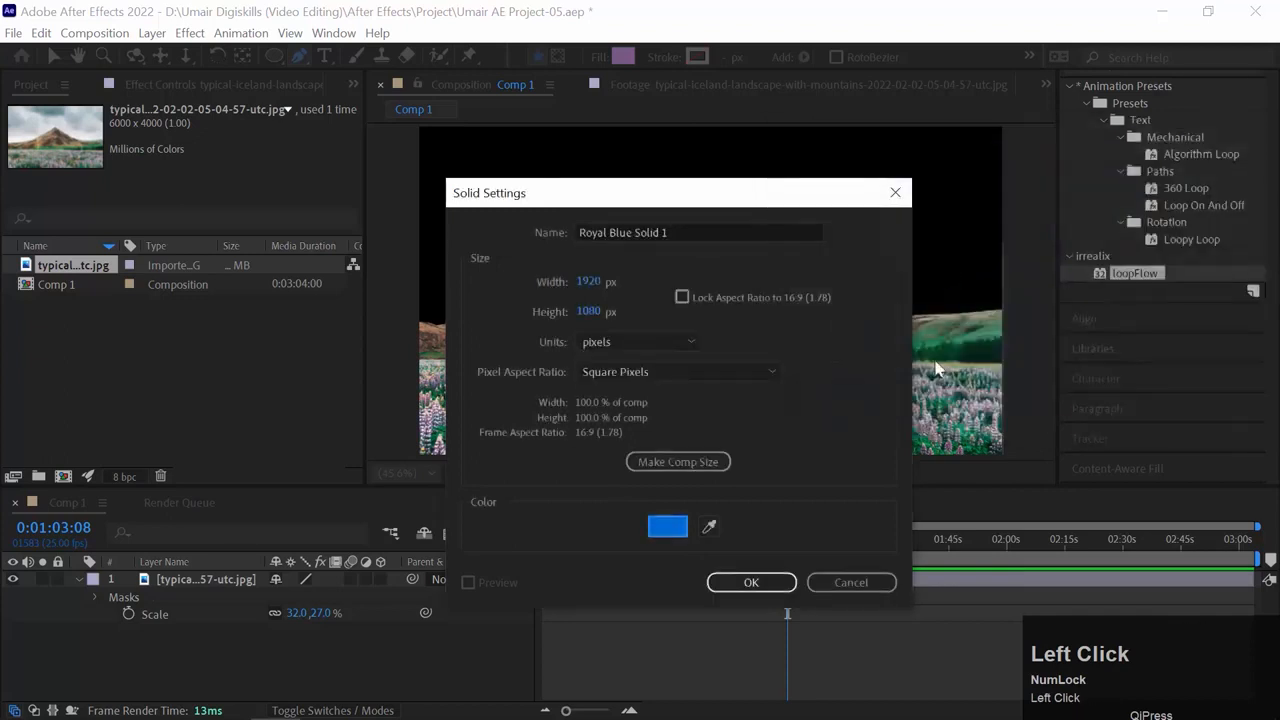
{"action": "left_click", "coordinate": [750, 582]}
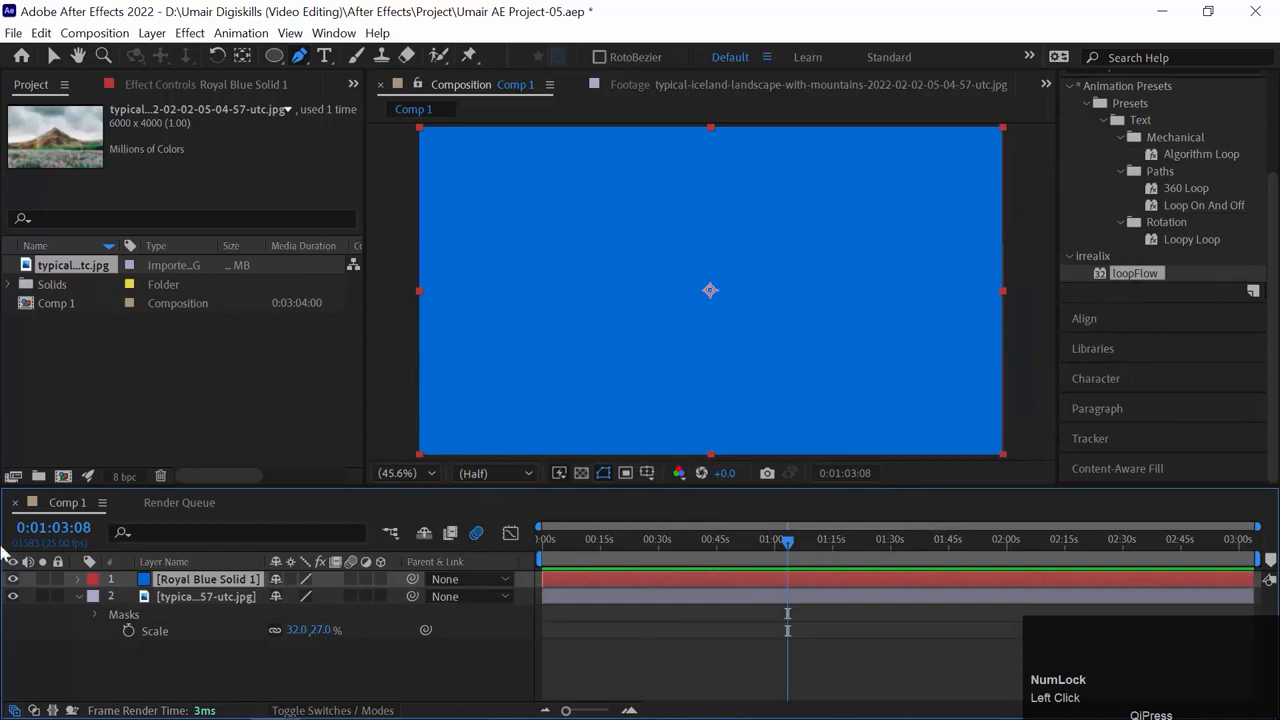
{"action": "left_click", "coordinate": [146, 597]}
{"action": "left_click_drag", "start_coordinate": [146, 579], "coordinate": [152, 640]}
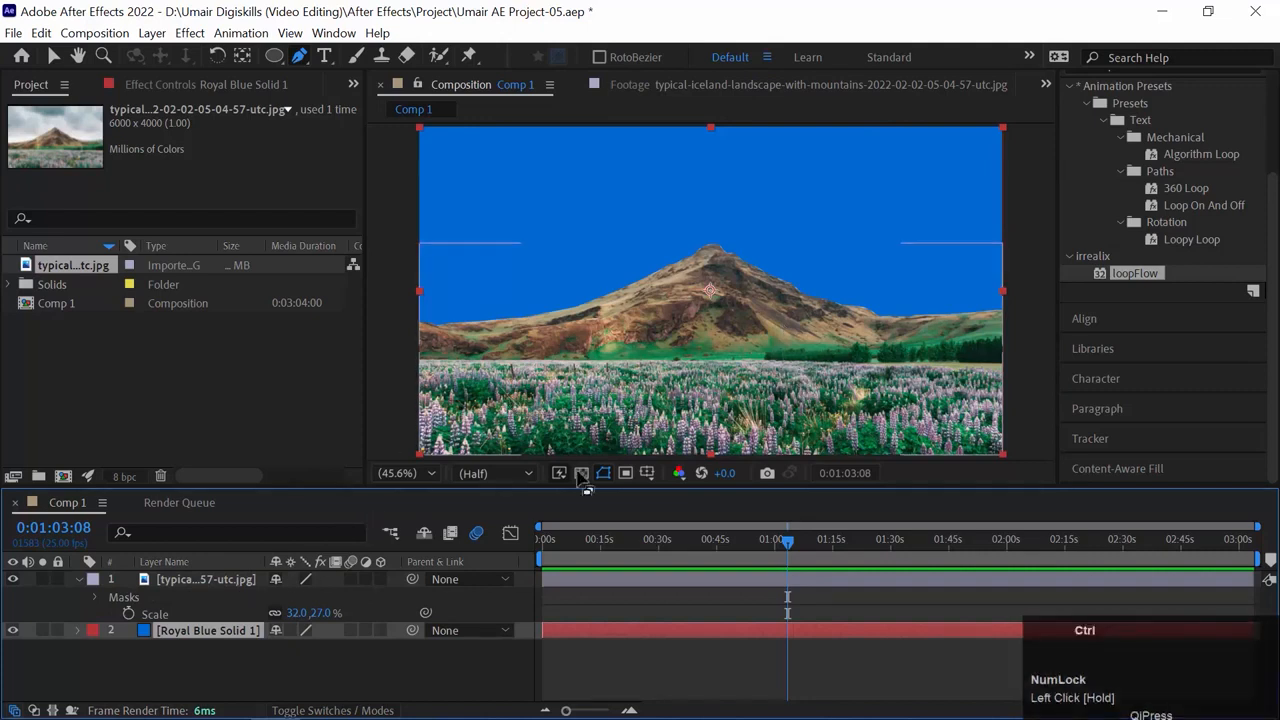
Search the effects for "gradient" and apply Gradient Ramp to the royal blue solid
{"action": "left_click", "coordinate": [1073, 86]}
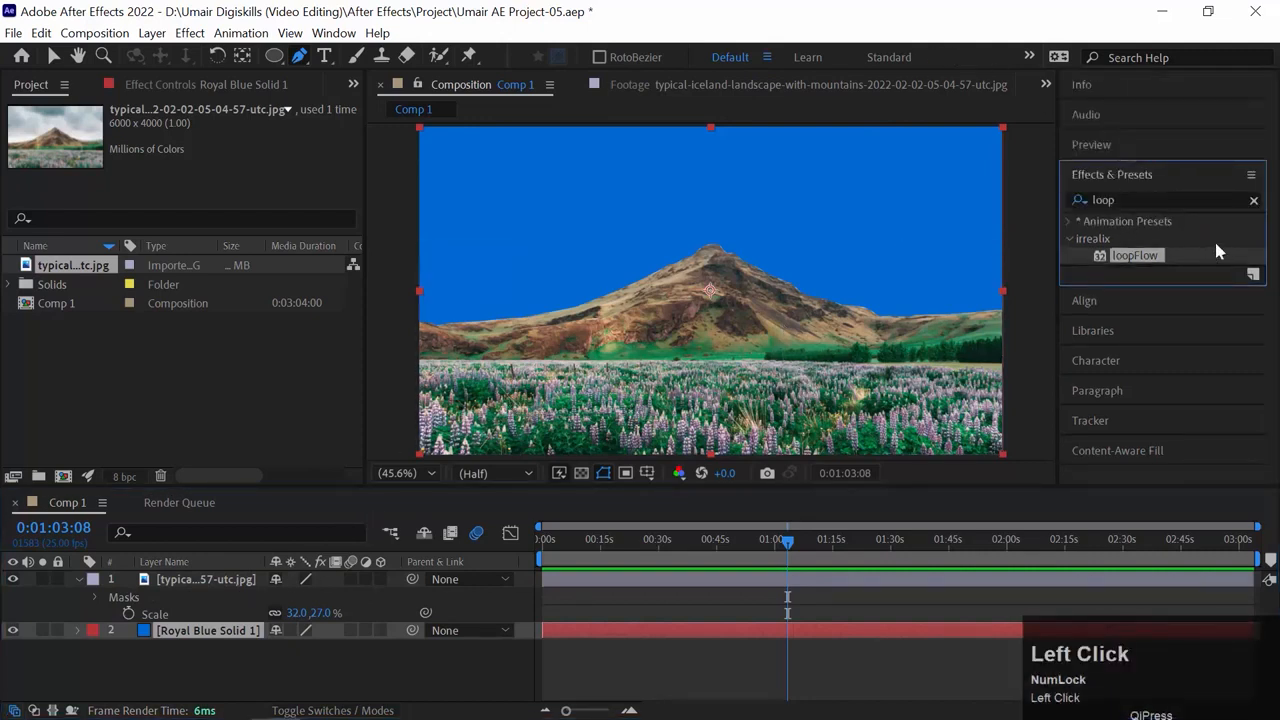
{"action": "left_click", "coordinate": [1254, 201]}
{"action": "left_click", "coordinate": [1136, 197]}
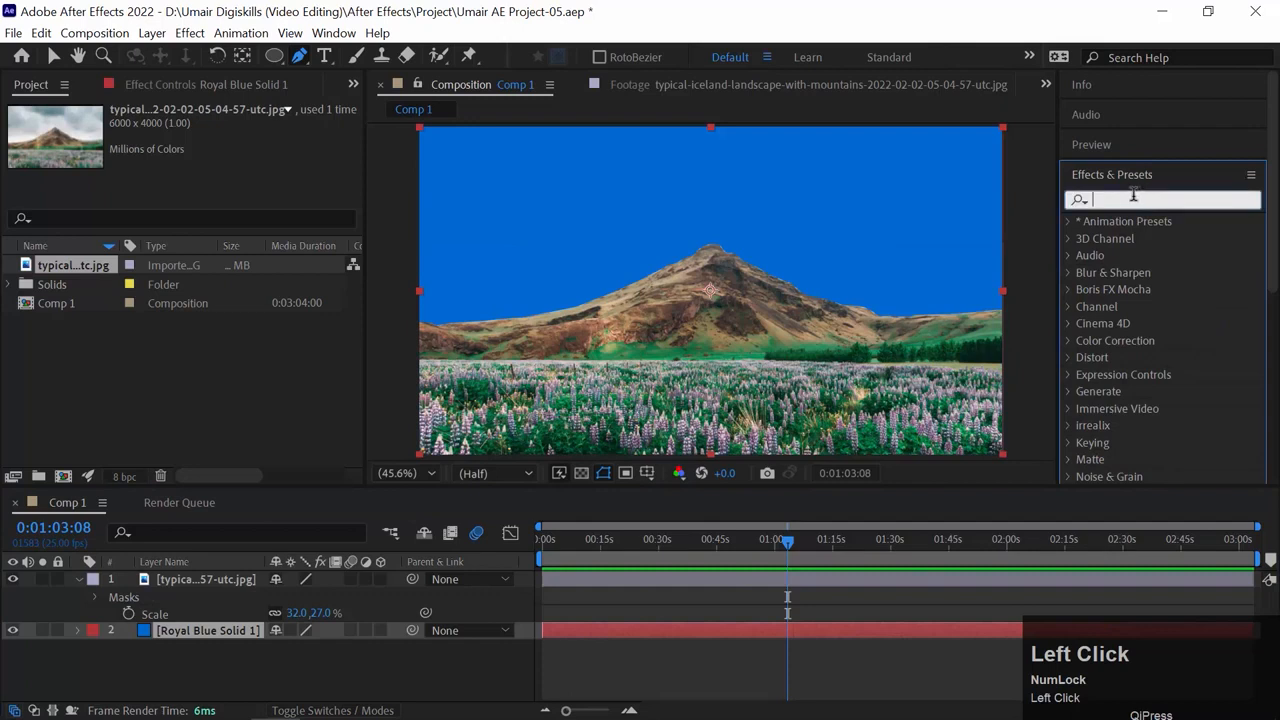
{"action": "type", "text": "gradi"}
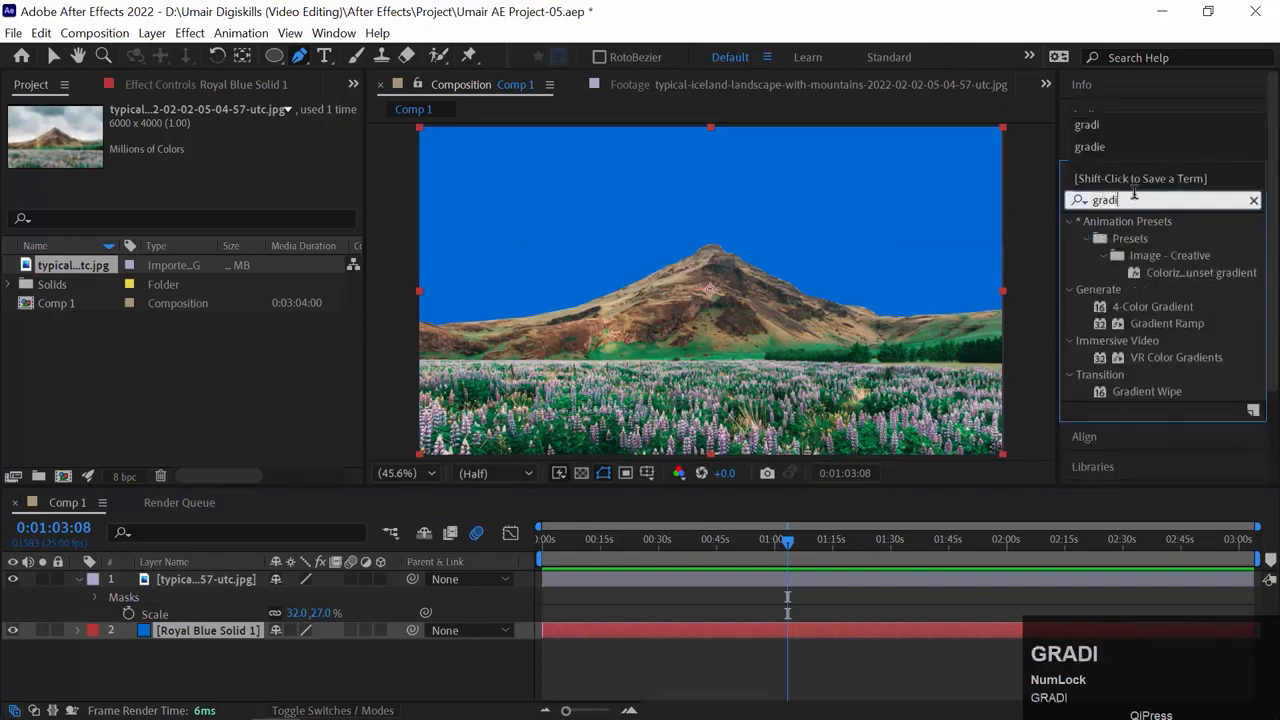
{"action": "type", "text": "ent"}
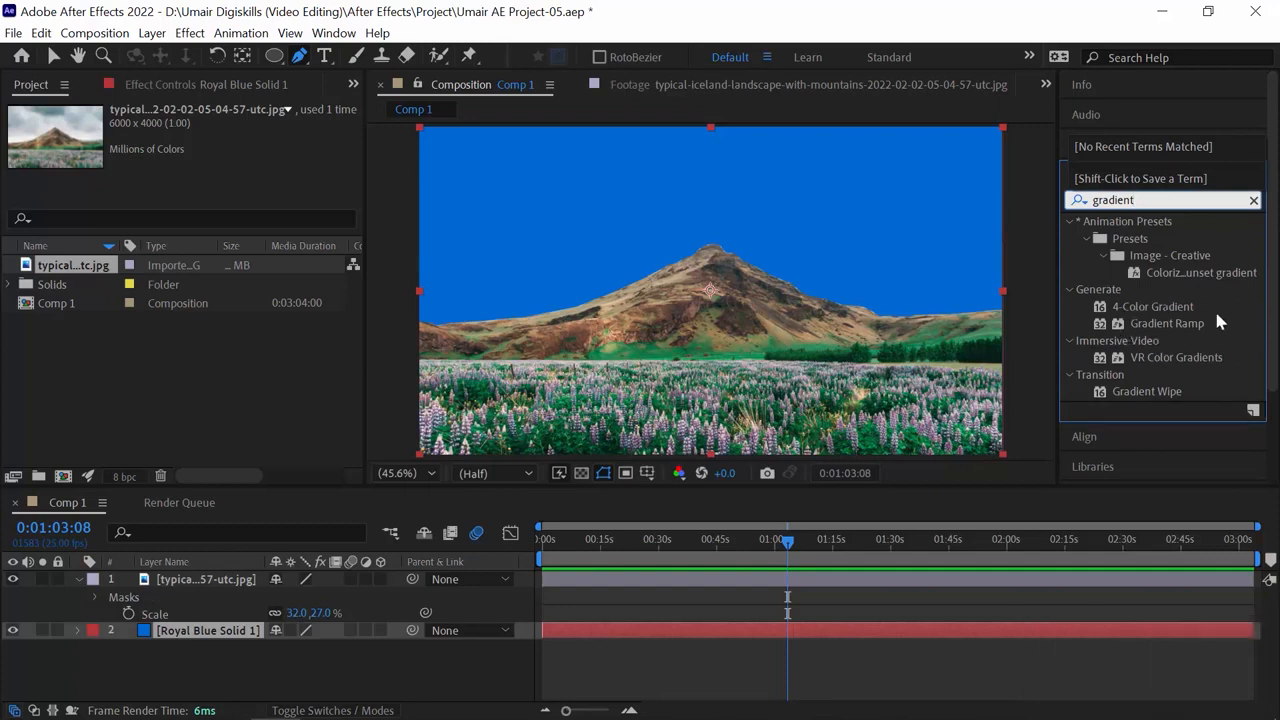
{"action": "scroll", "coordinate": [1123, 288], "scroll_direction": "down", "scroll_amount": 1}
{"action": "left_click", "coordinate": [1121, 286]}
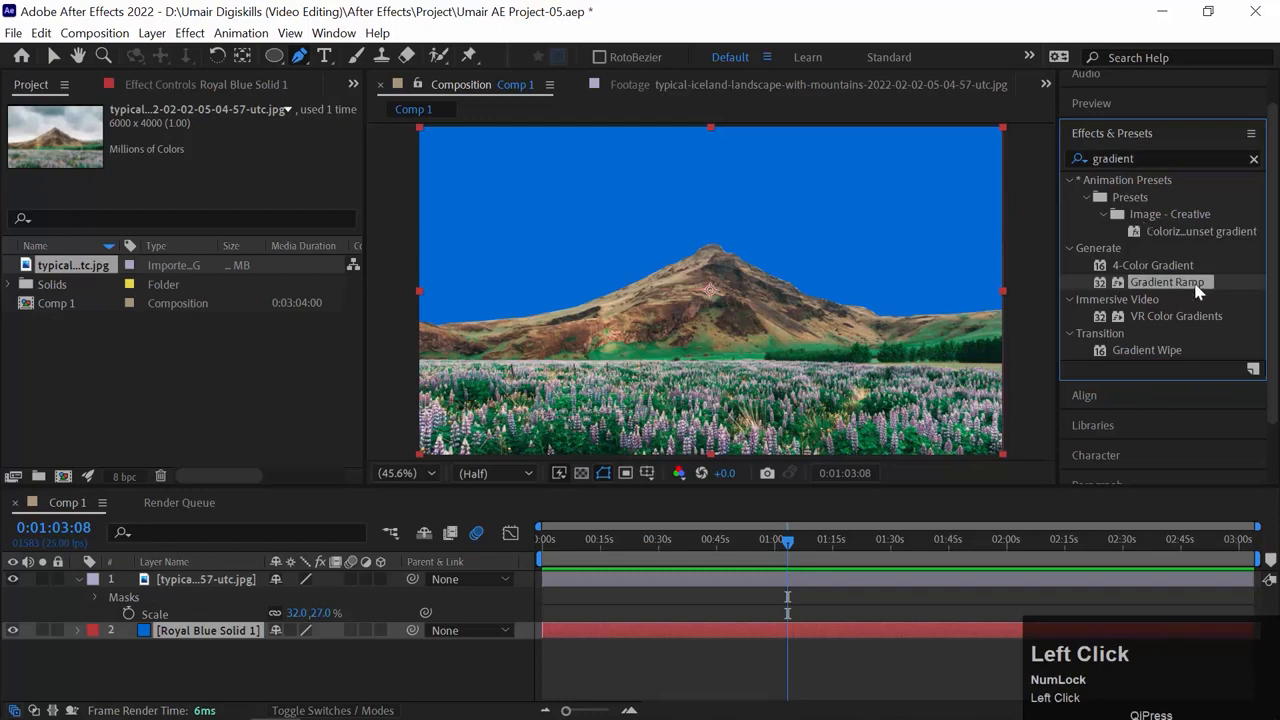
{"action": "left_click_drag", "start_coordinate": [1157, 286], "coordinate": [425, 210]}
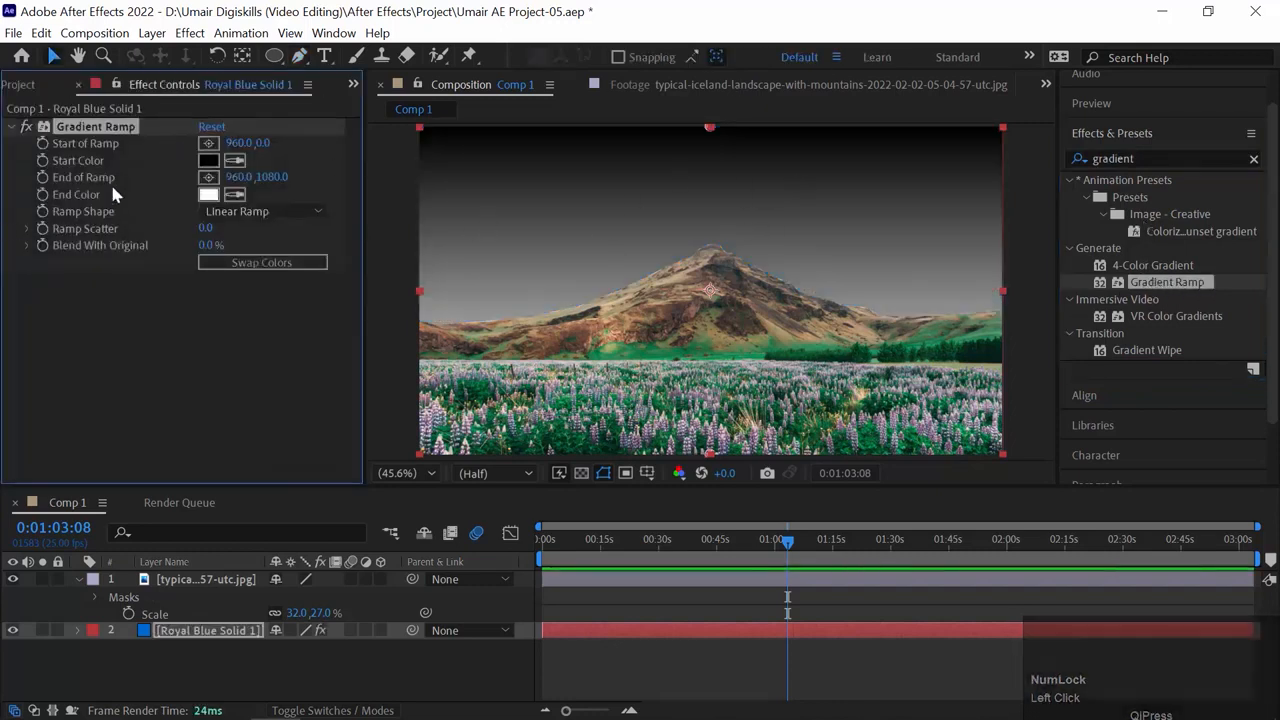
Set the Gradient Ramp's start color to a deep blue
{"action": "left_click", "coordinate": [209, 161]}
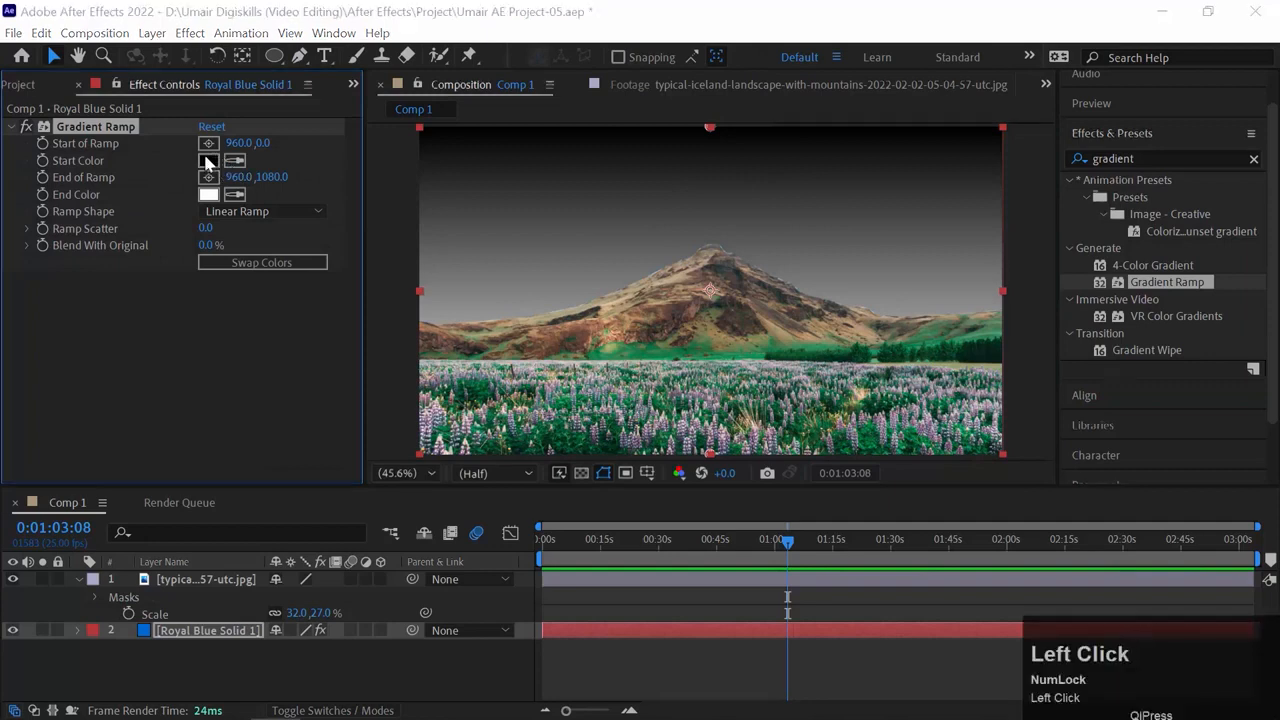
{"action": "left_click_drag", "start_coordinate": [1064, 262], "coordinate": [1066, 272]}
{"action": "left_click_drag", "start_coordinate": [966, 267], "coordinate": [1136, 222]}
{"action": "left_click", "coordinate": [1218, 170]}
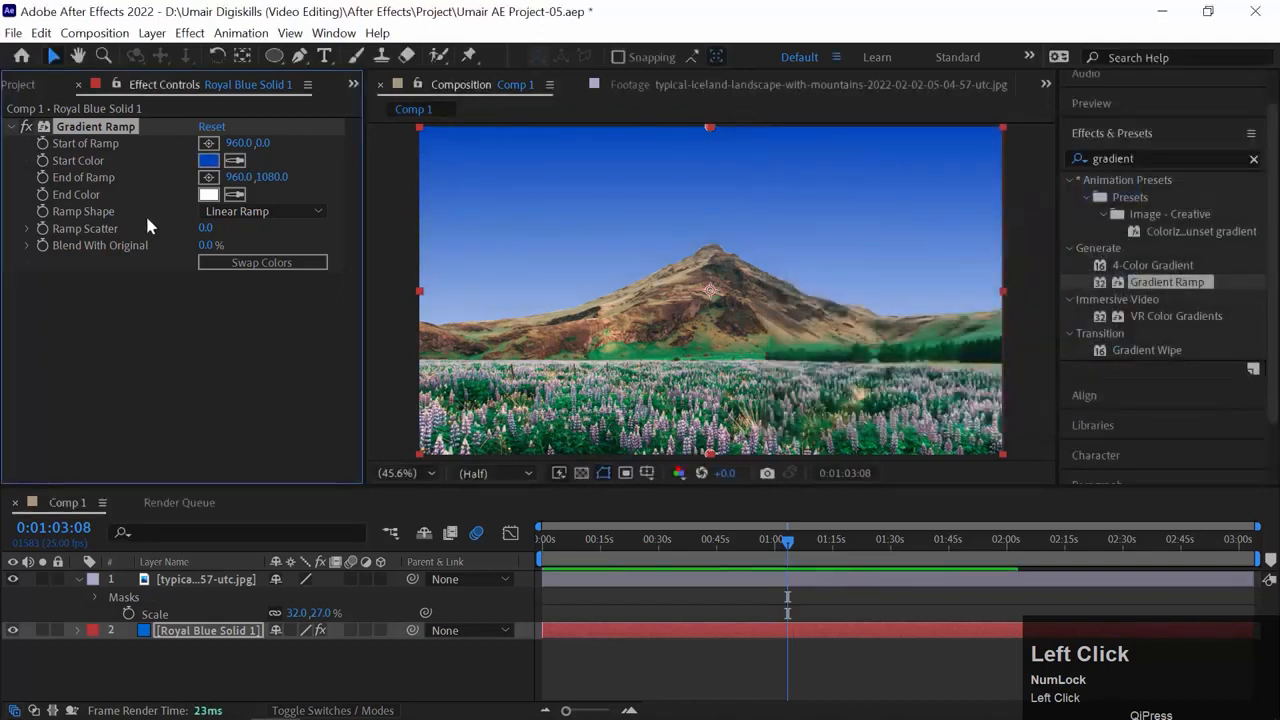
Try shifting the Gradient Ramp's start point horizontally and vertically, undoing each change
{"action": "left_click_drag", "start_coordinate": [238, 143], "coordinate": [511, 146]}
{"action": "key", "text": "ctrl+z"}
{"action": "left_click_drag", "start_coordinate": [262, 143], "coordinate": [338, 140]}
{"action": "key", "text": "ctrl+z"}
Set the Gradient Ramp's end point to 960, 1201 and deselect the layer
{"action": "left_click_drag", "start_coordinate": [270, 177], "coordinate": [525, 85]}
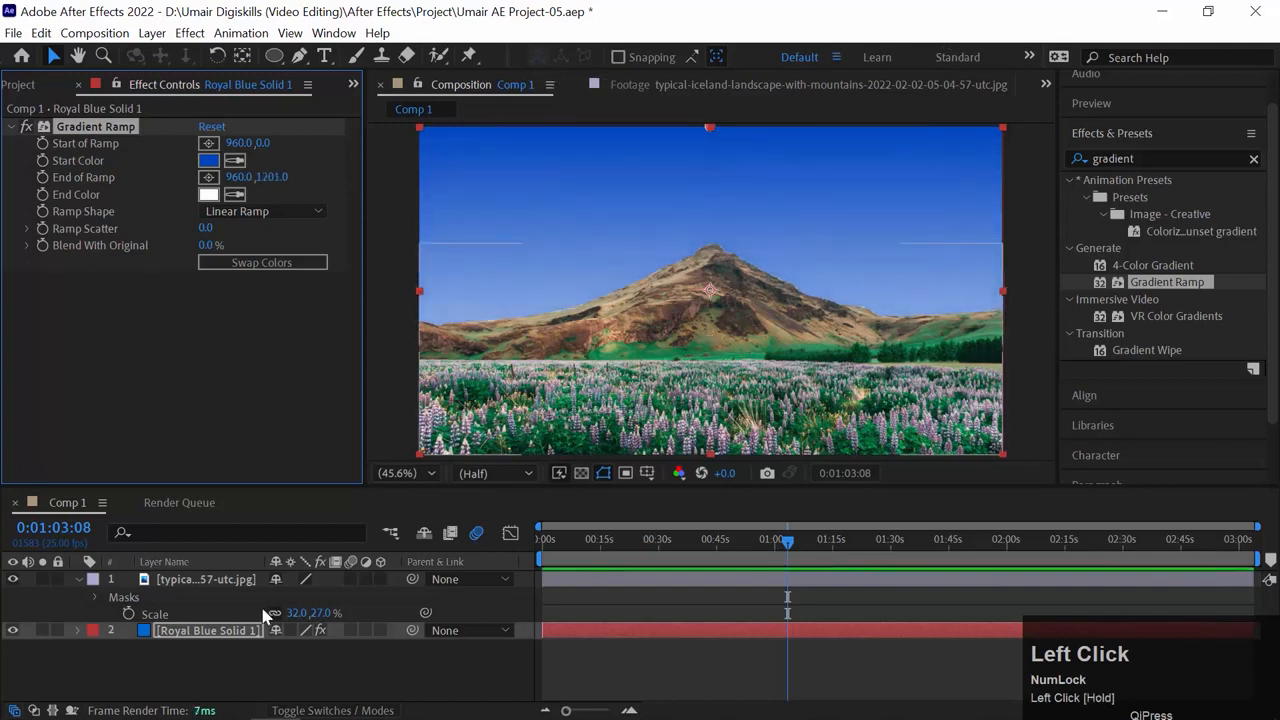
{"action": "left_click", "coordinate": [232, 658]}
Apply the Fractal Noise effect to the royal blue solid
{"action": "left_click", "coordinate": [202, 631]}
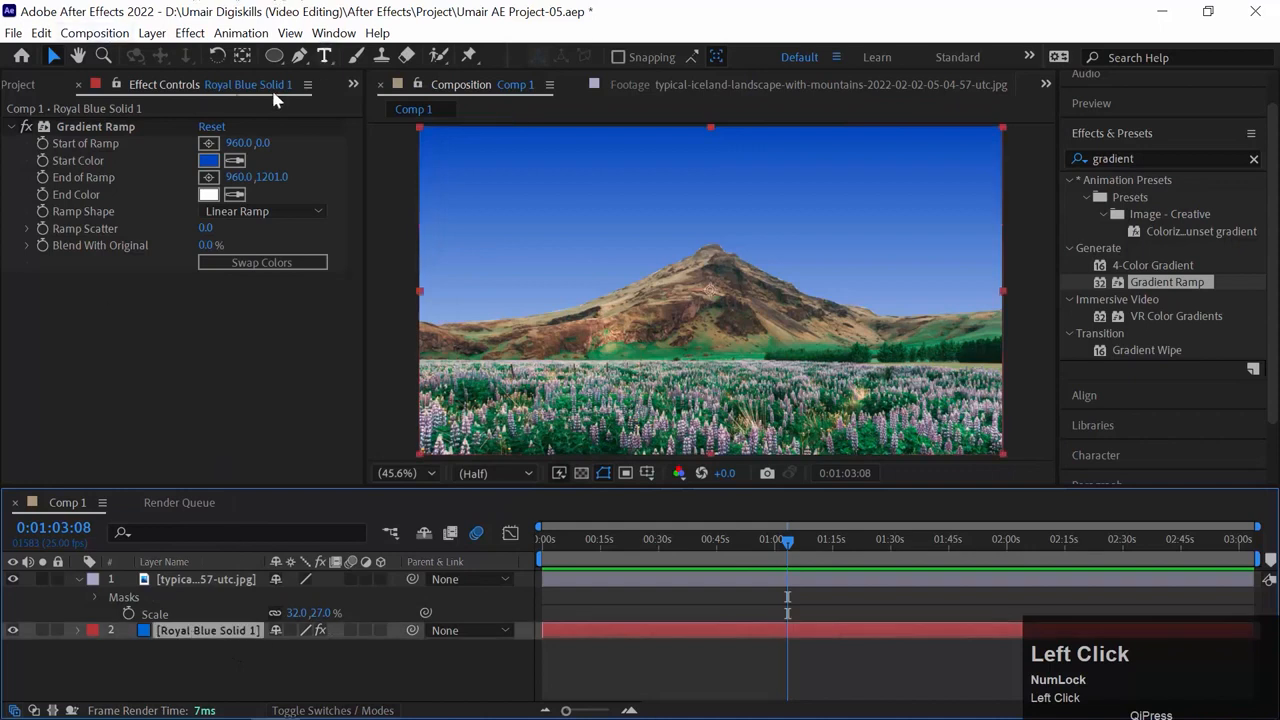
{"action": "left_click", "coordinate": [190, 33]}
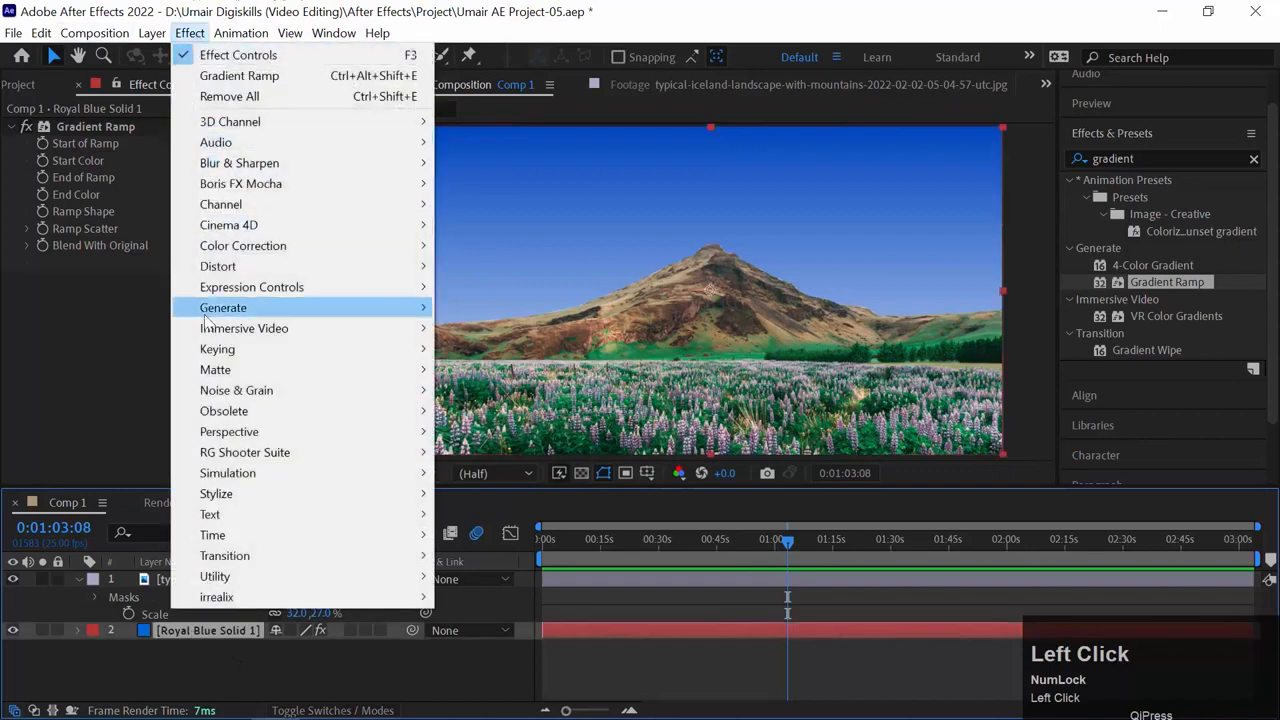
{"action": "mouse_move", "coordinate": [282, 392]}
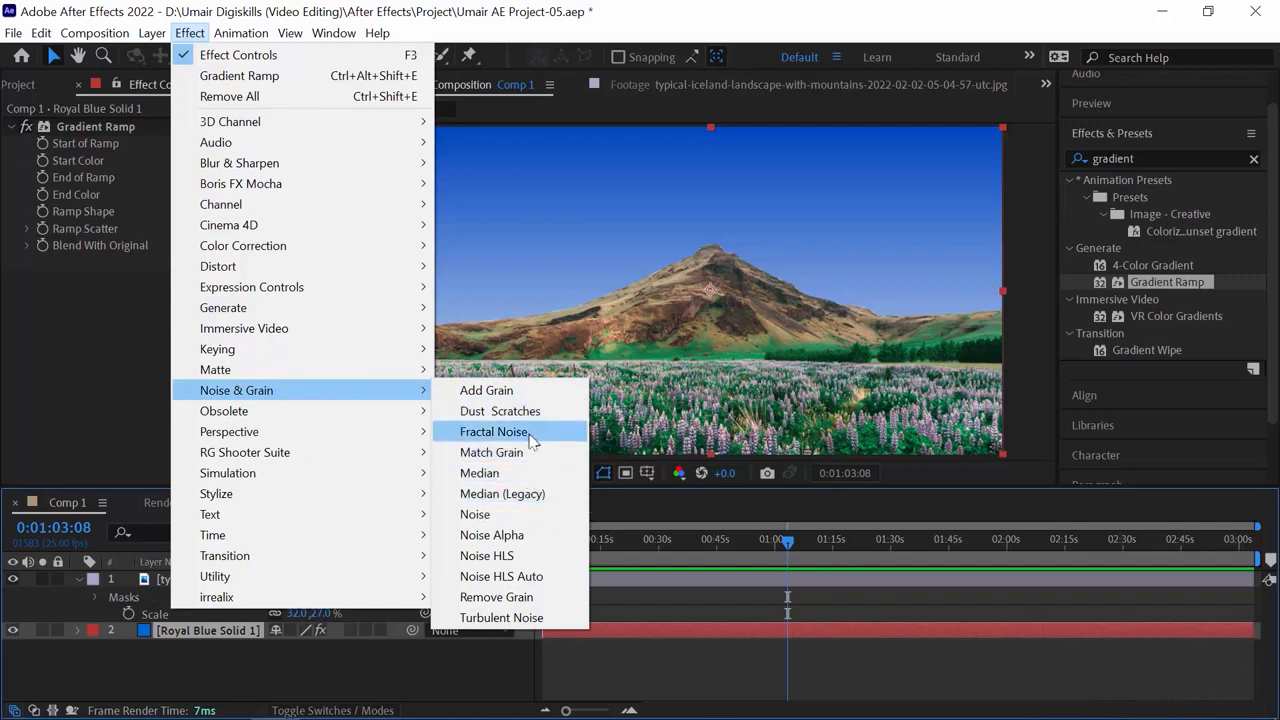
{"action": "left_click", "coordinate": [529, 433]}
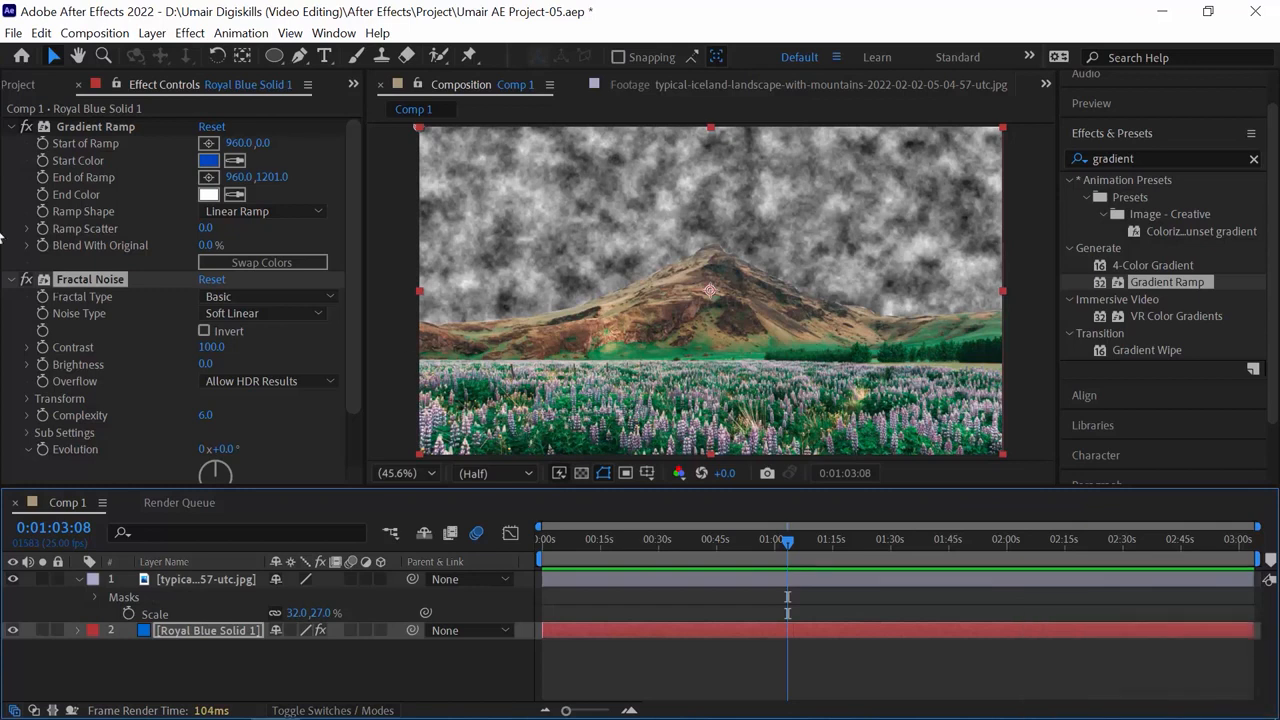
Place the royal blue solid above the photo layer and move the current time to 0:00:06:05
{"action": "left_click_drag", "start_coordinate": [148, 638], "coordinate": [155, 580]}
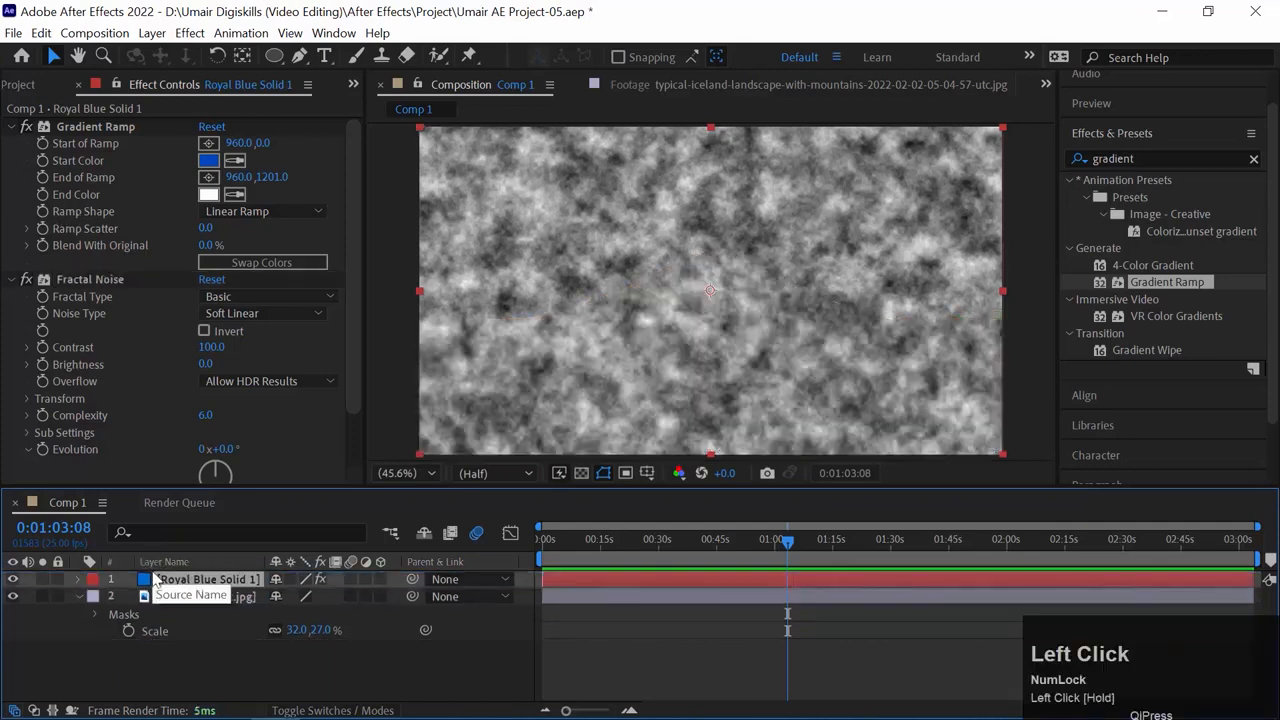
{"action": "left_click", "coordinate": [567, 541]}
{"action": "left_click_drag", "start_coordinate": [567, 541], "coordinate": [566, 541]}
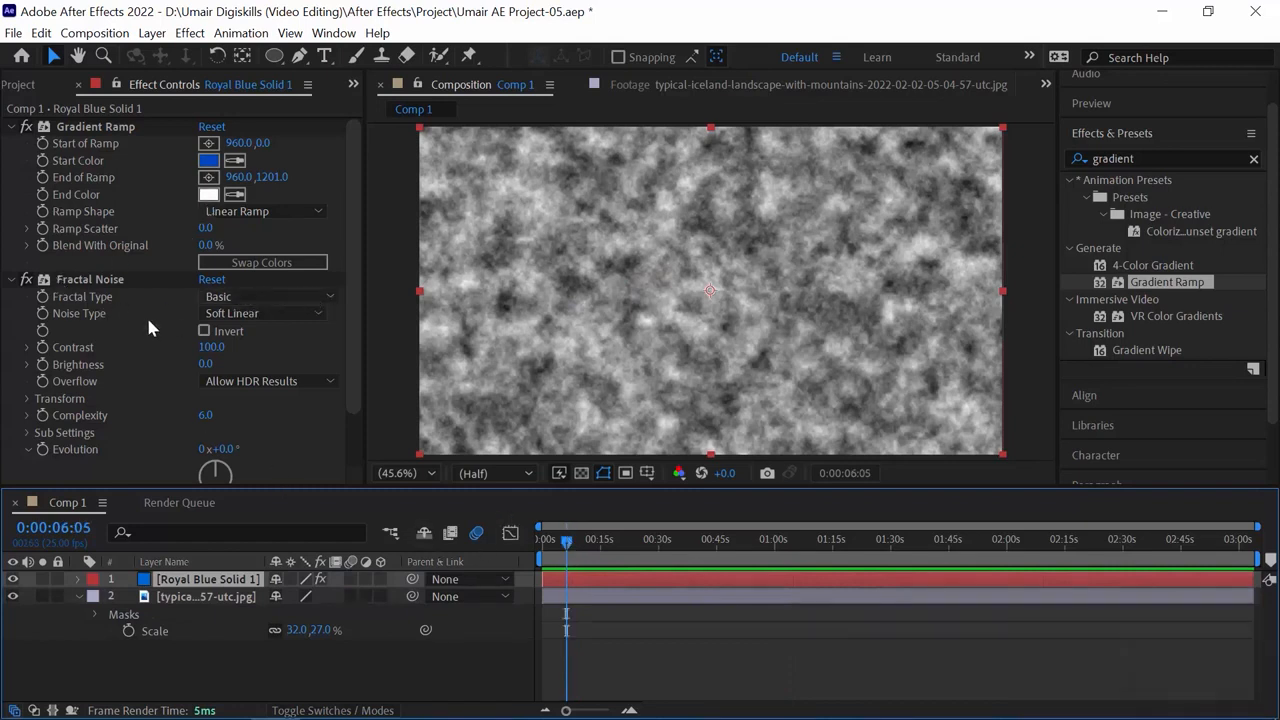
Set the Fractal Noise effect's fractal type to Terrain and its noise type to Spline
{"action": "left_click", "coordinate": [241, 297]}
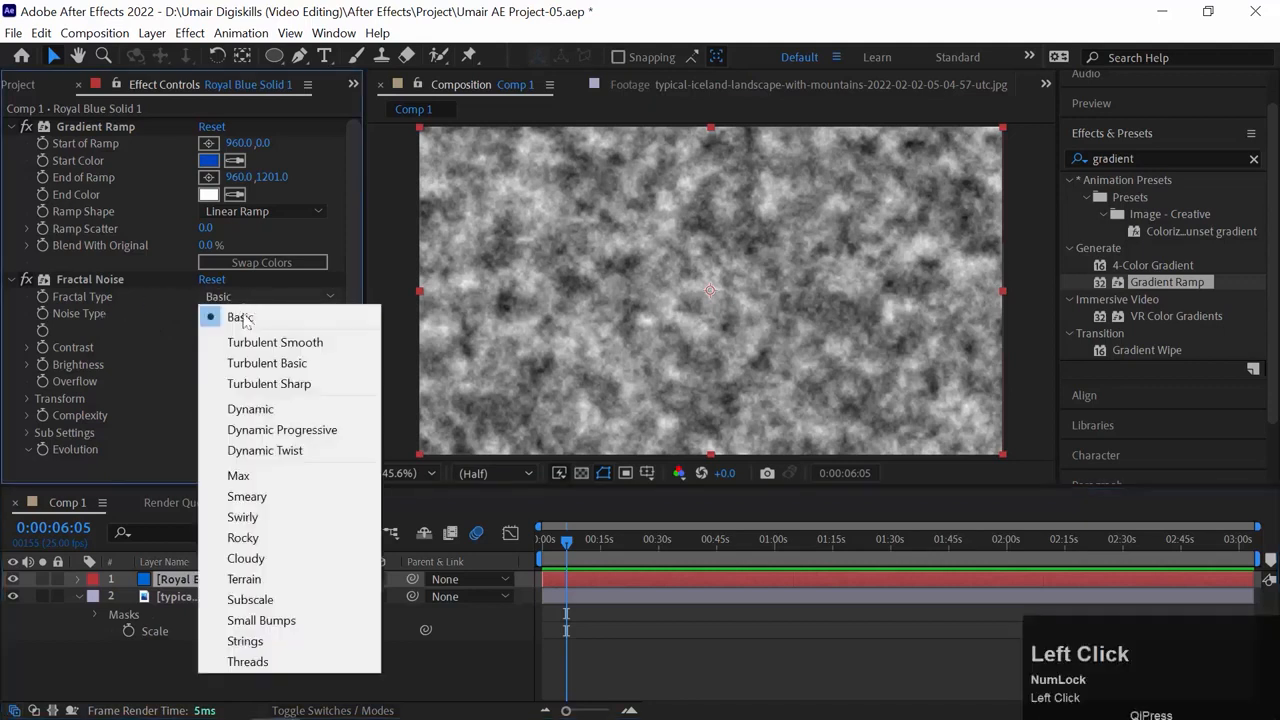
{"action": "left_click", "coordinate": [275, 580]}
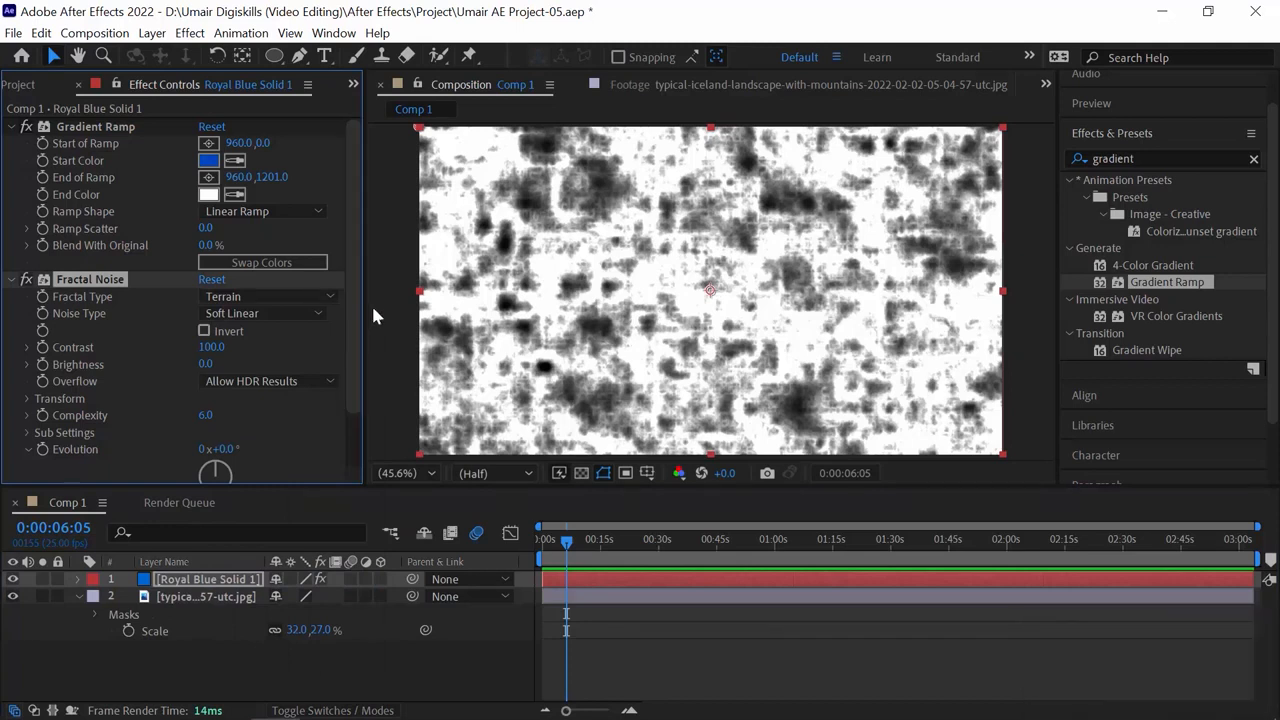
{"action": "left_click_drag", "start_coordinate": [356, 286], "coordinate": [355, 366]}
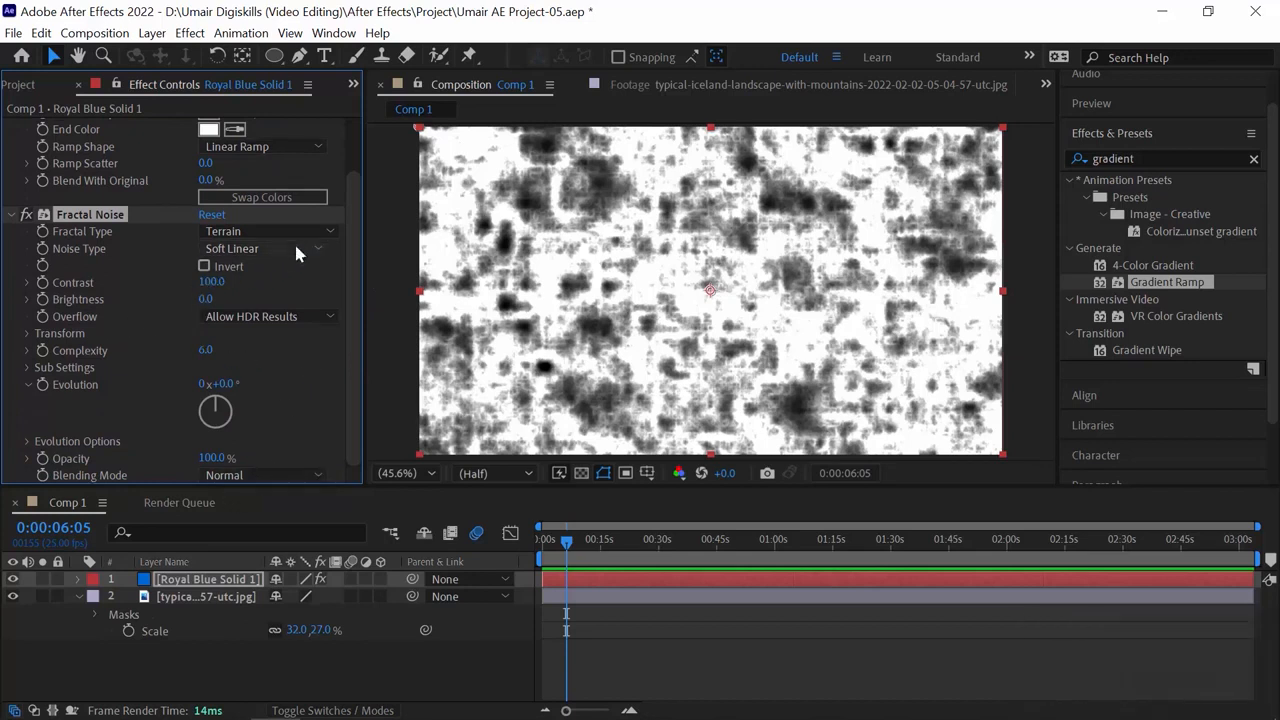
{"action": "left_click", "coordinate": [253, 262]}
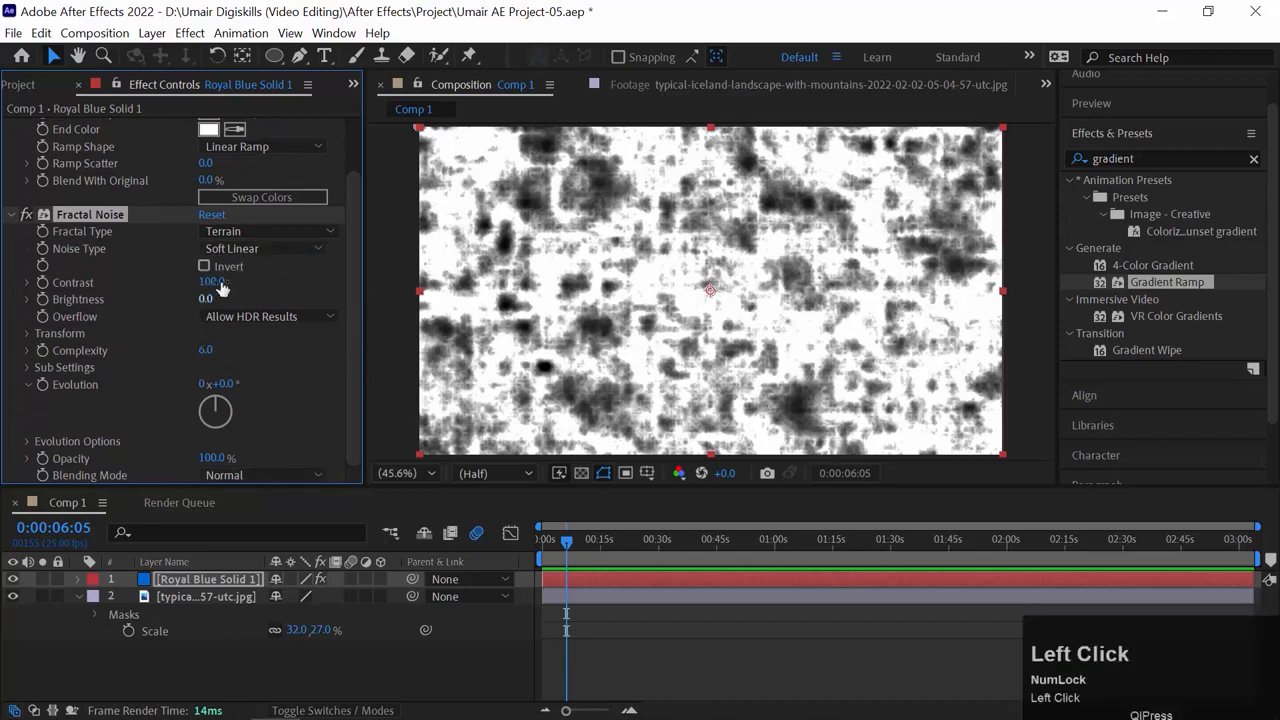
{"action": "left_click", "coordinate": [267, 255]}
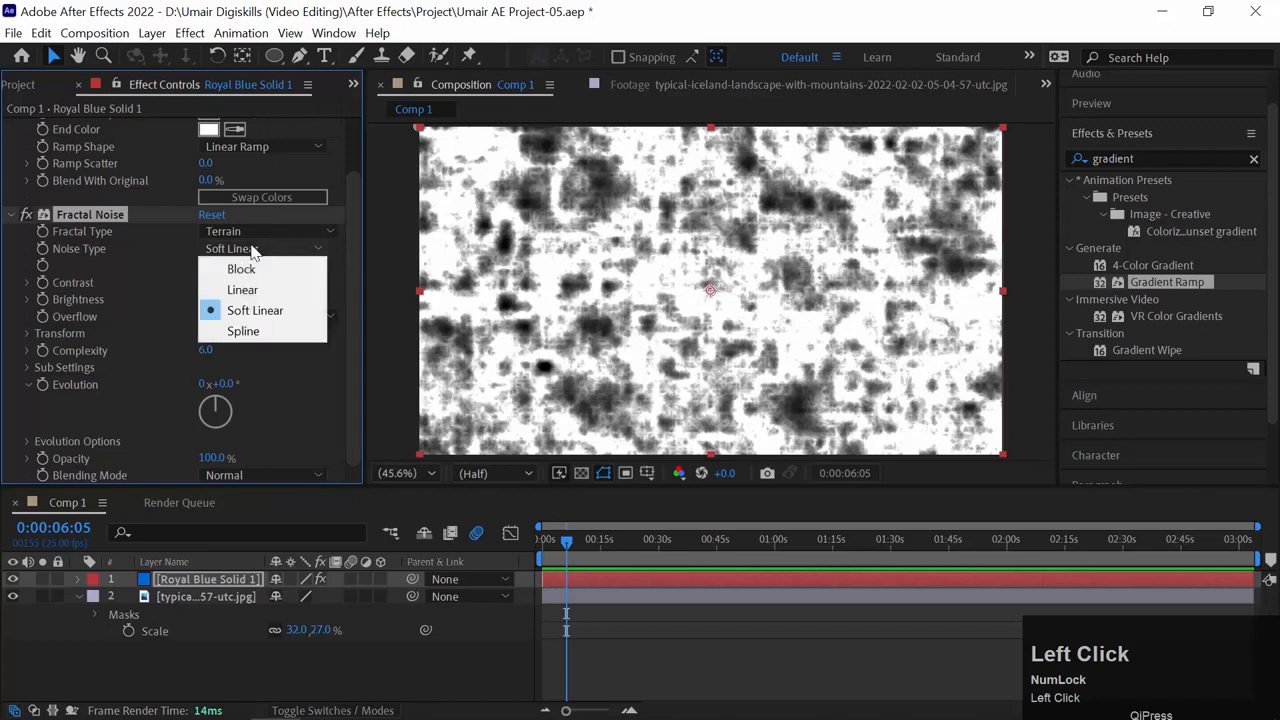
{"action": "left_click", "coordinate": [264, 332]}
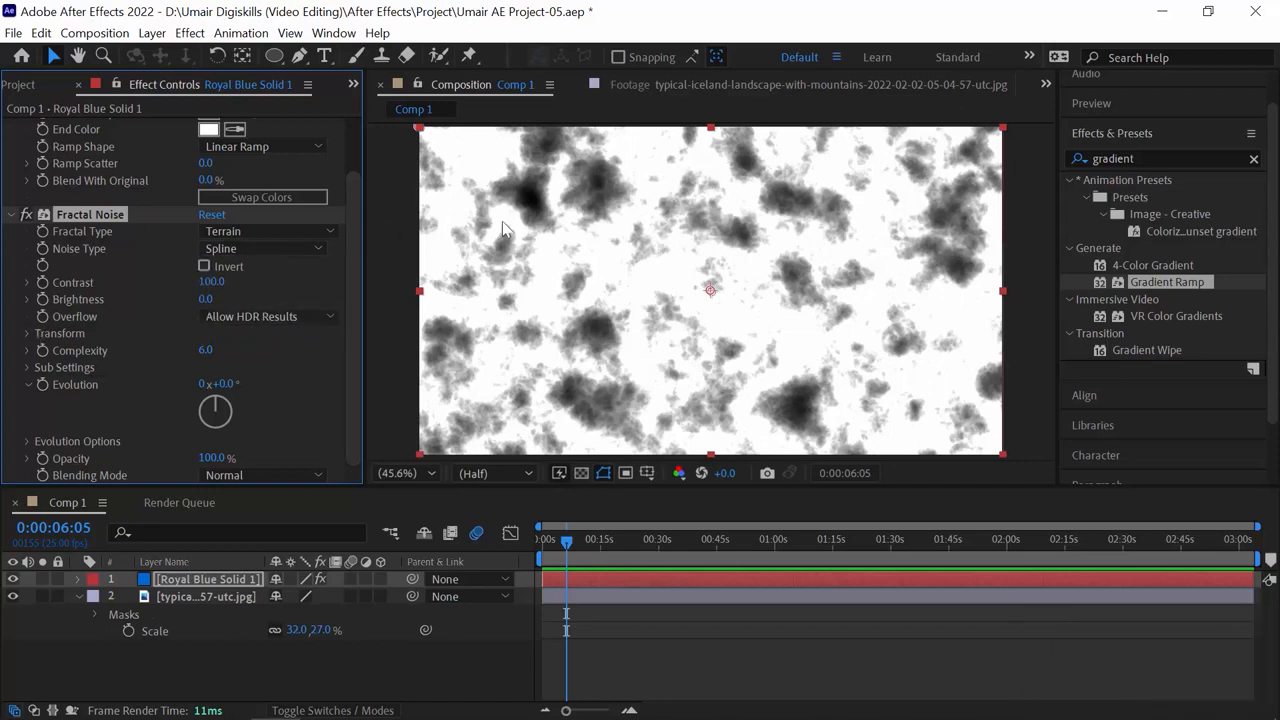
Move the current time to 0:00:11:03 and invert the fractal noise
{"action": "left_click", "coordinate": [585, 541]}
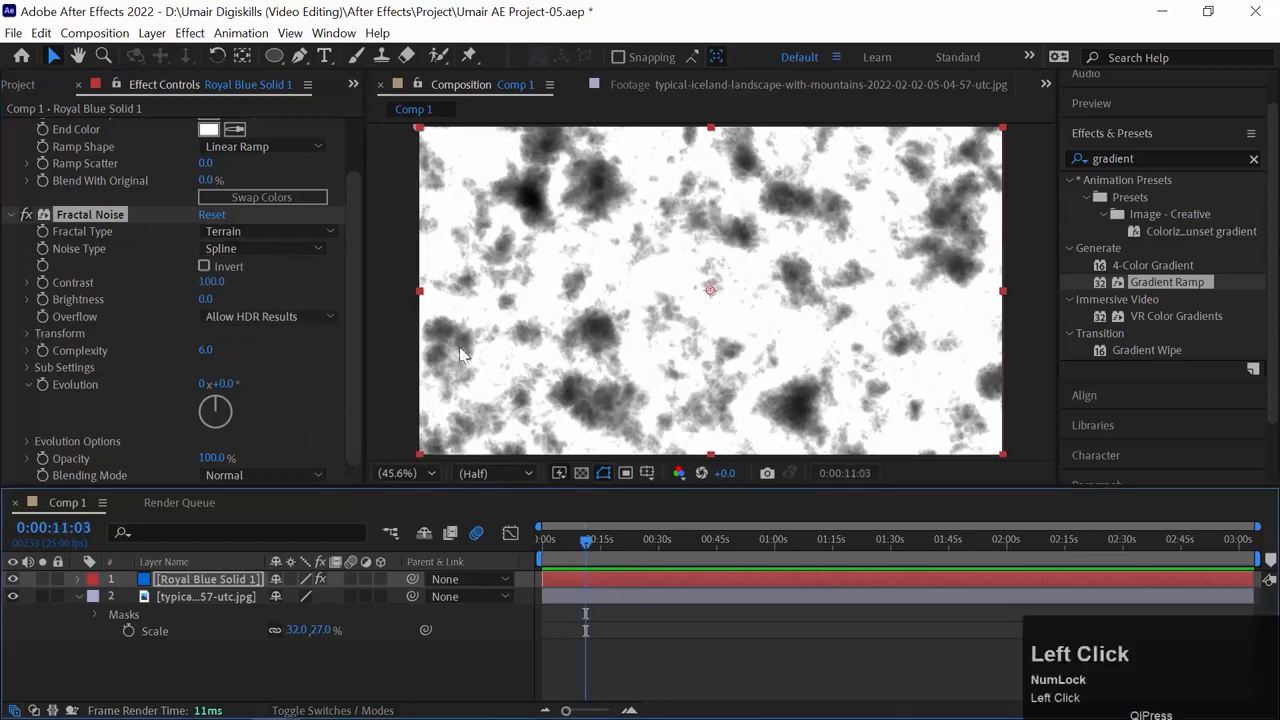
{"action": "left_click", "coordinate": [205, 267]}
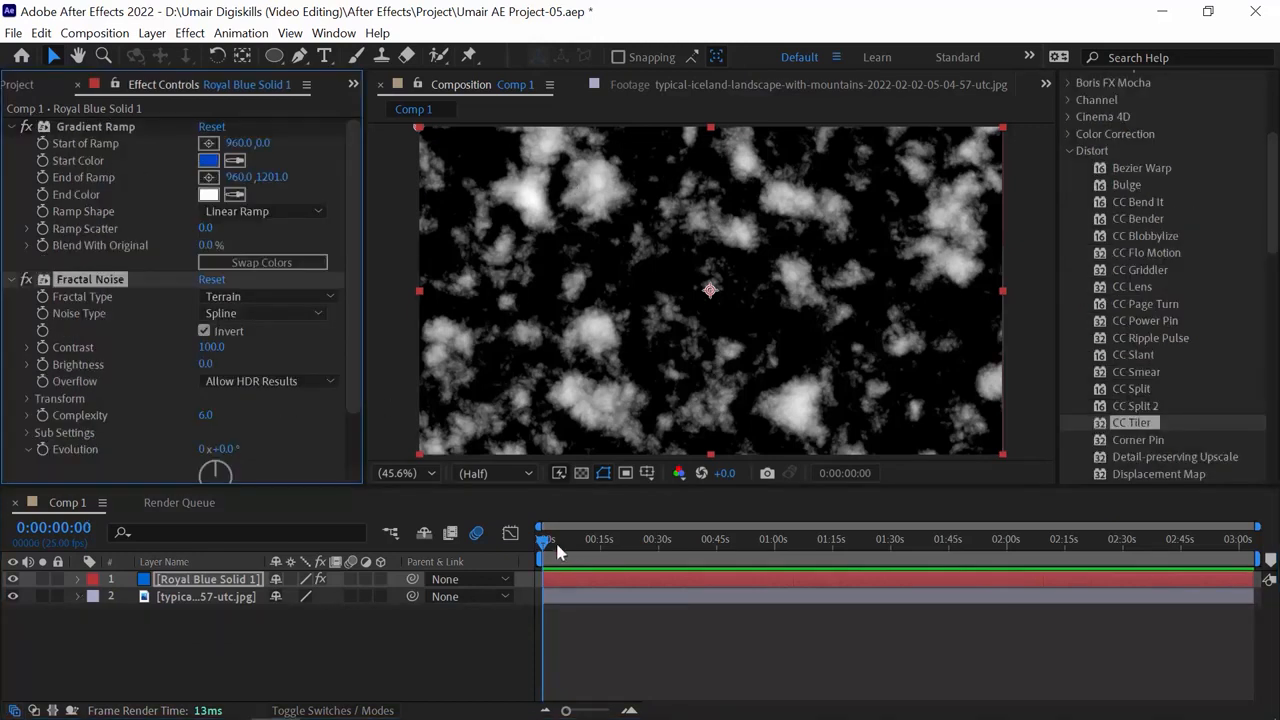
Try out the Fractal Noise Evolution, undo it, and enable Evolution keyframing at 0:00:00:00
{"action": "left_click_drag", "start_coordinate": [551, 546], "coordinate": [394, 508]}
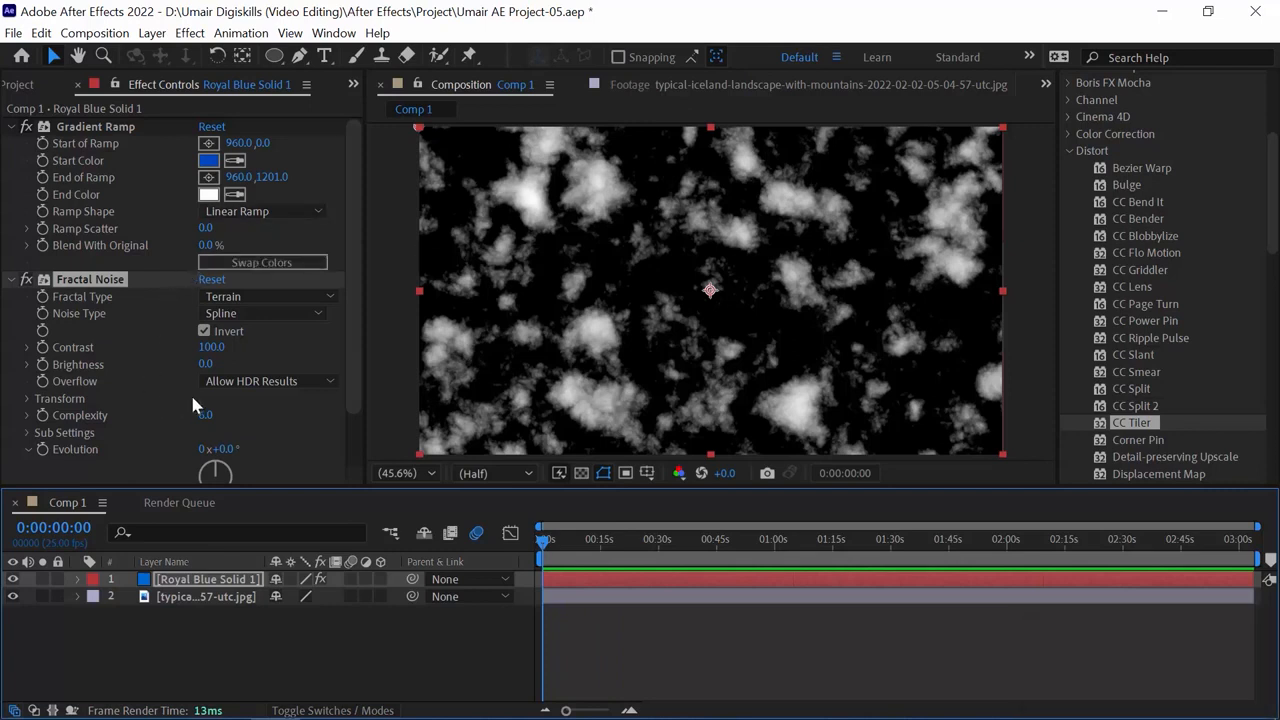
{"action": "left_click_drag", "start_coordinate": [205, 449], "coordinate": [305, 449]}
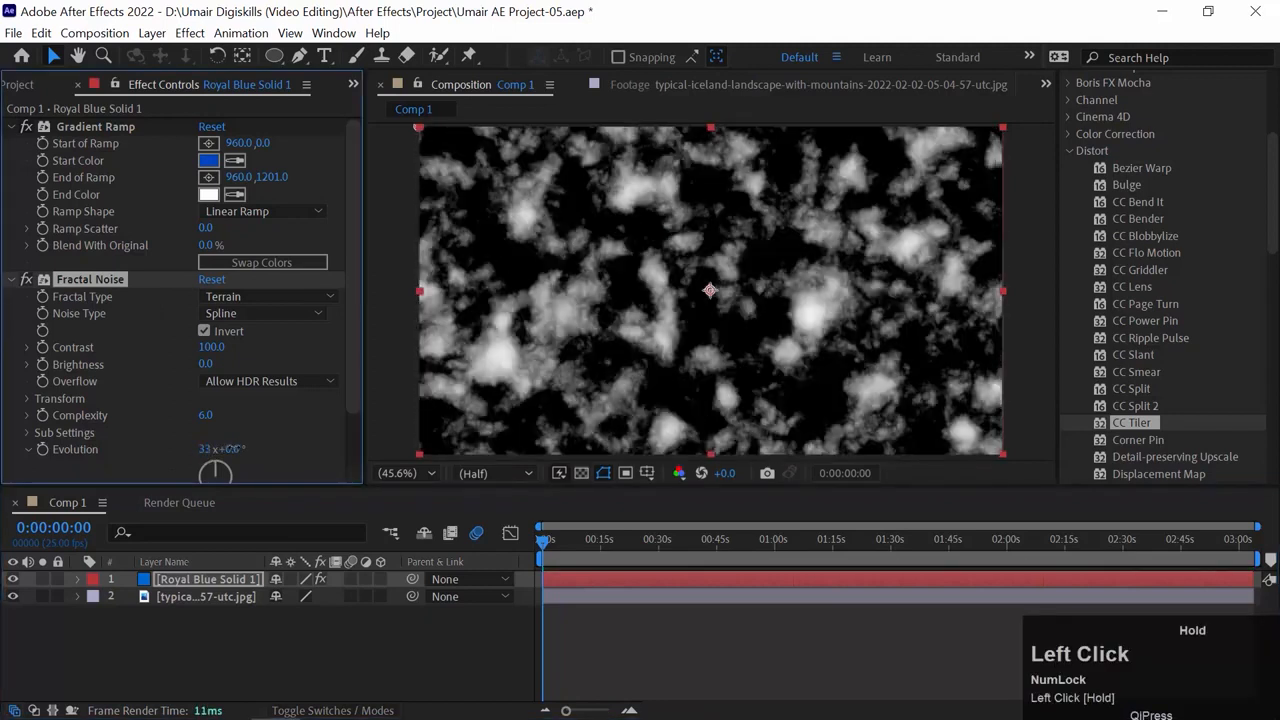
{"action": "key", "text": "ctrl+z"}
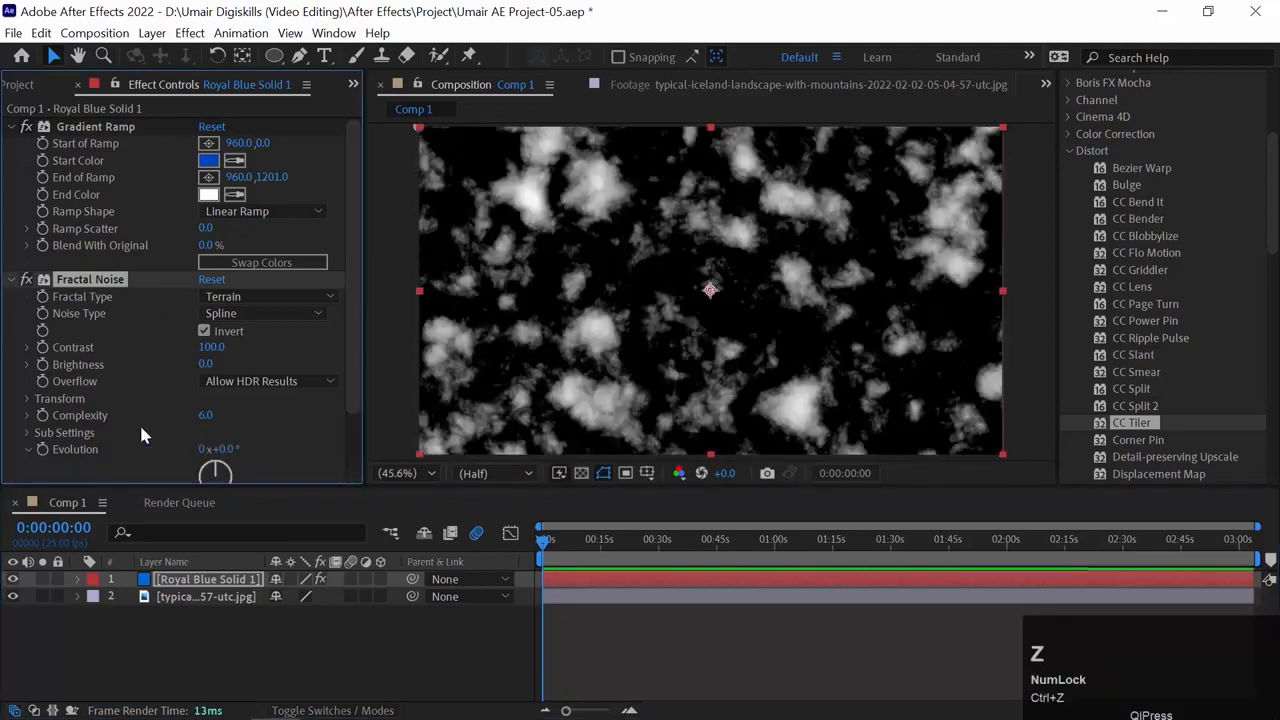
{"action": "left_click", "coordinate": [42, 449]}
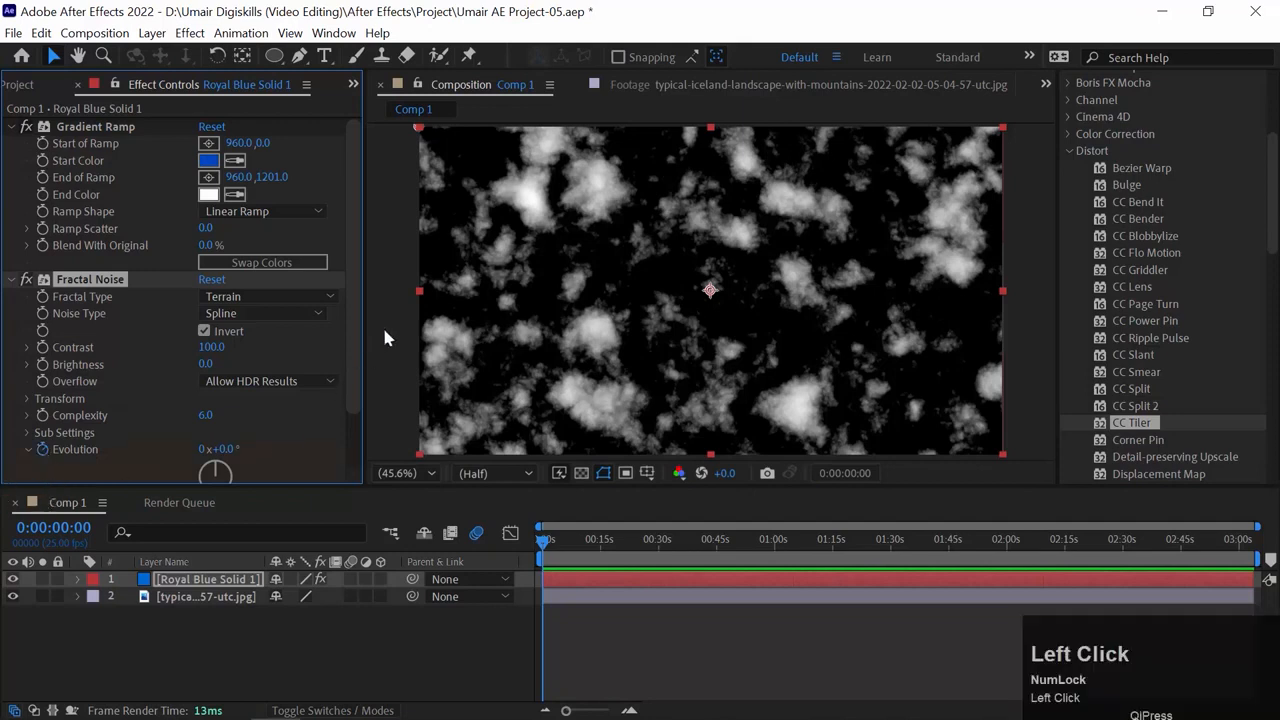
Add an Evolution keyframe of 5 revolutions at 0:00:15:00 for the Fractal Noise
{"action": "left_click_drag", "start_coordinate": [356, 325], "coordinate": [388, 429]}
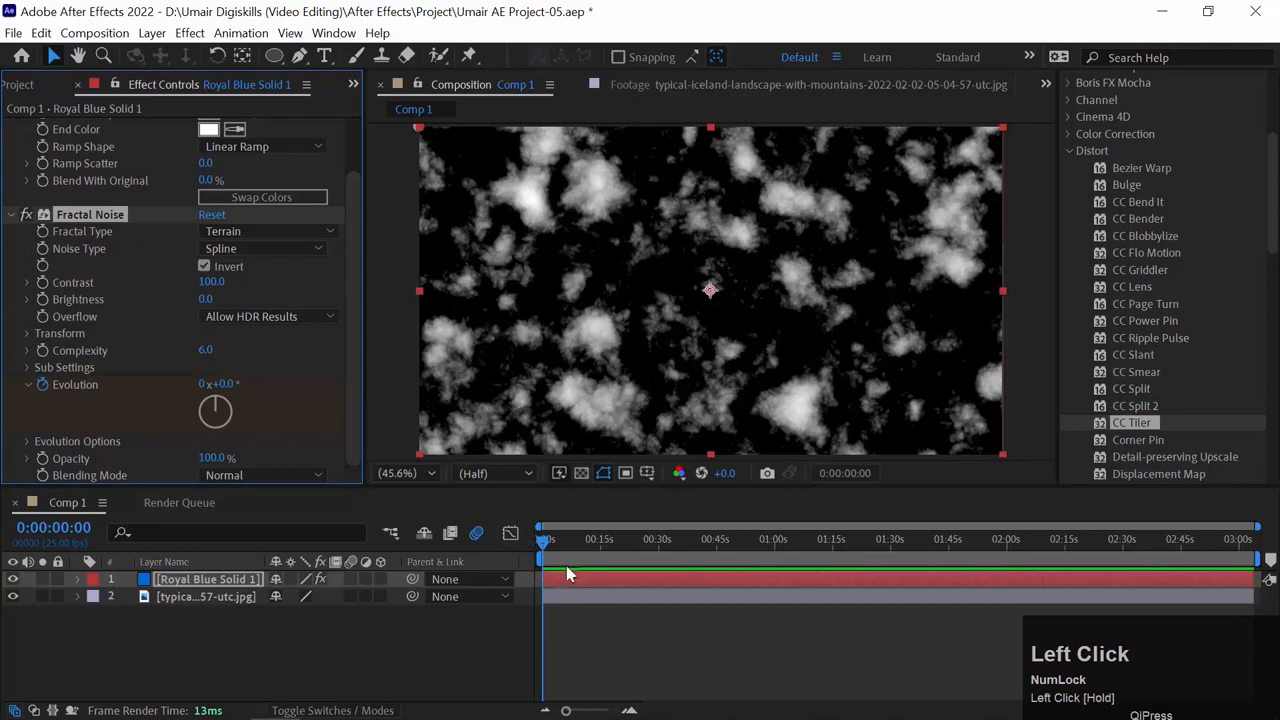
{"action": "mouse_move", "coordinate": [571, 546]}
{"action": "left_mouse_down"}
{"action": "mouse_move", "coordinate": [608, 544]}
{"action": "mouse_move", "coordinate": [586, 544]}
{"action": "left_mouse_up"}
{"action": "key", "text": "equal"}
{"action": "key", "text": "equal"}
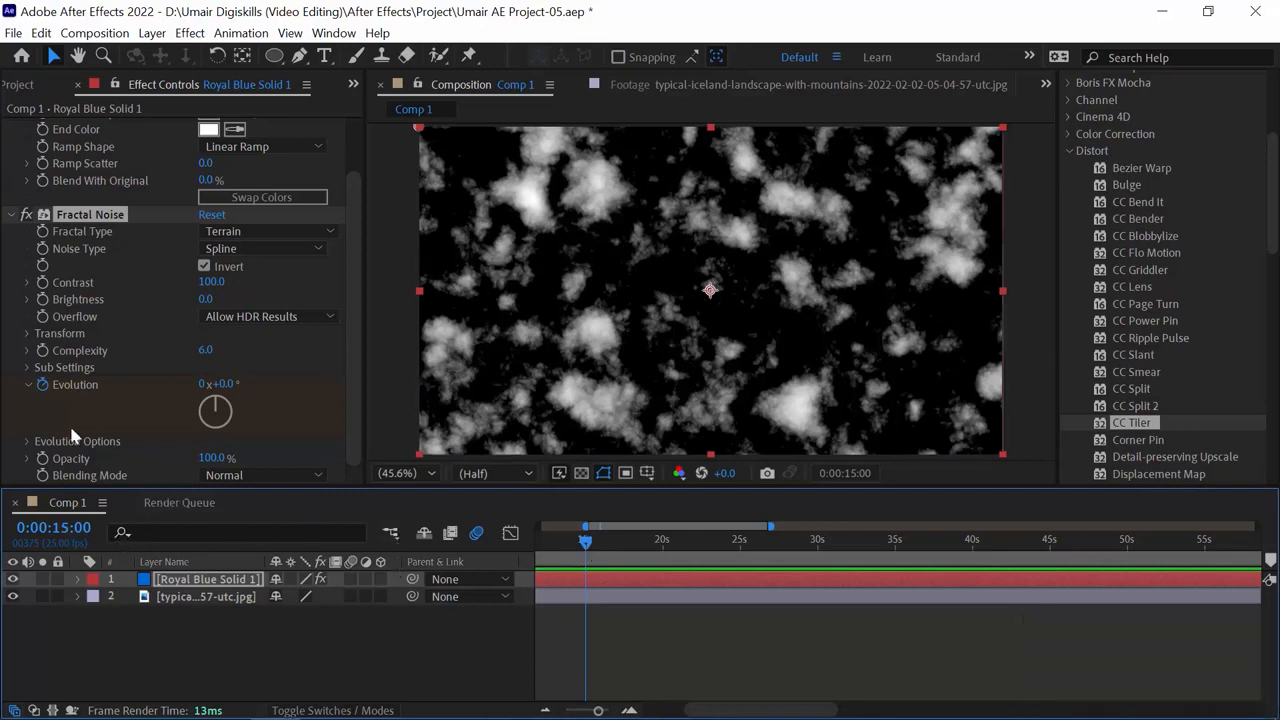
{"action": "left_click", "coordinate": [201, 384]}
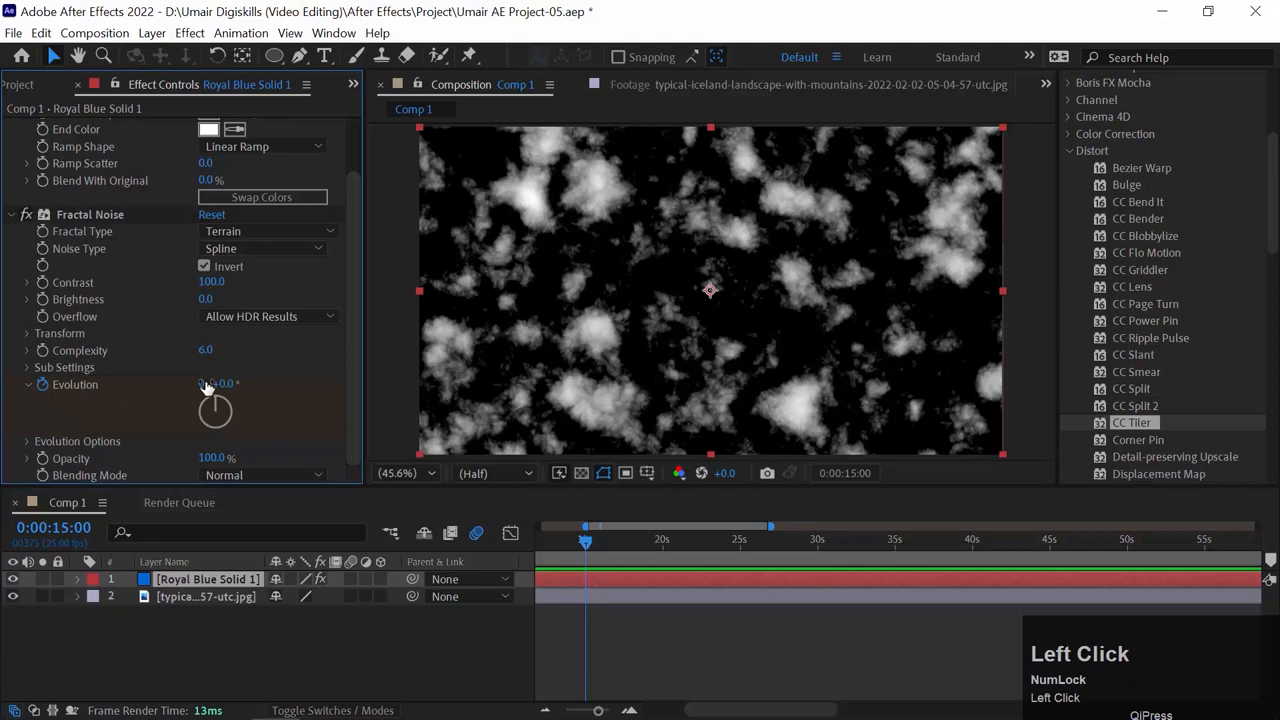
{"action": "type", "text": "5"}
{"action": "key", "text": "Return"}
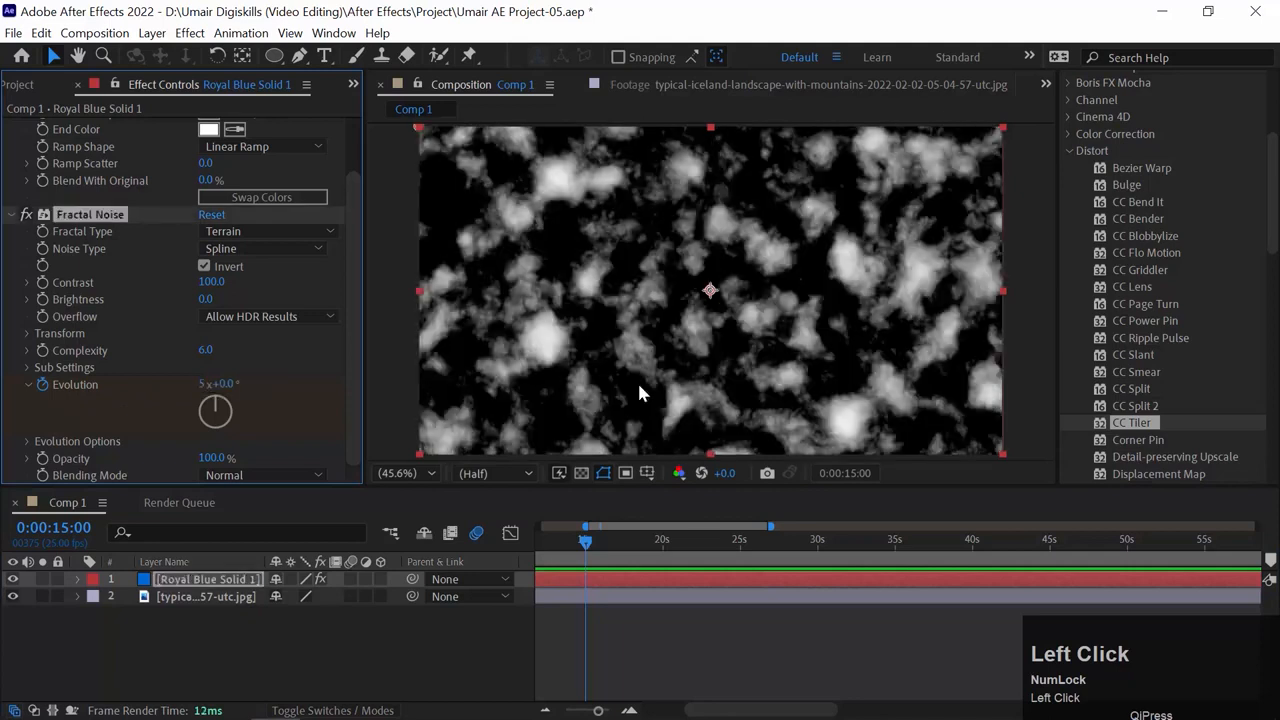
Preview the noise animation from the beginning and return the current time to 0:00:00:00
{"action": "key", "text": "Home"}
{"action": "key", "text": "space"}
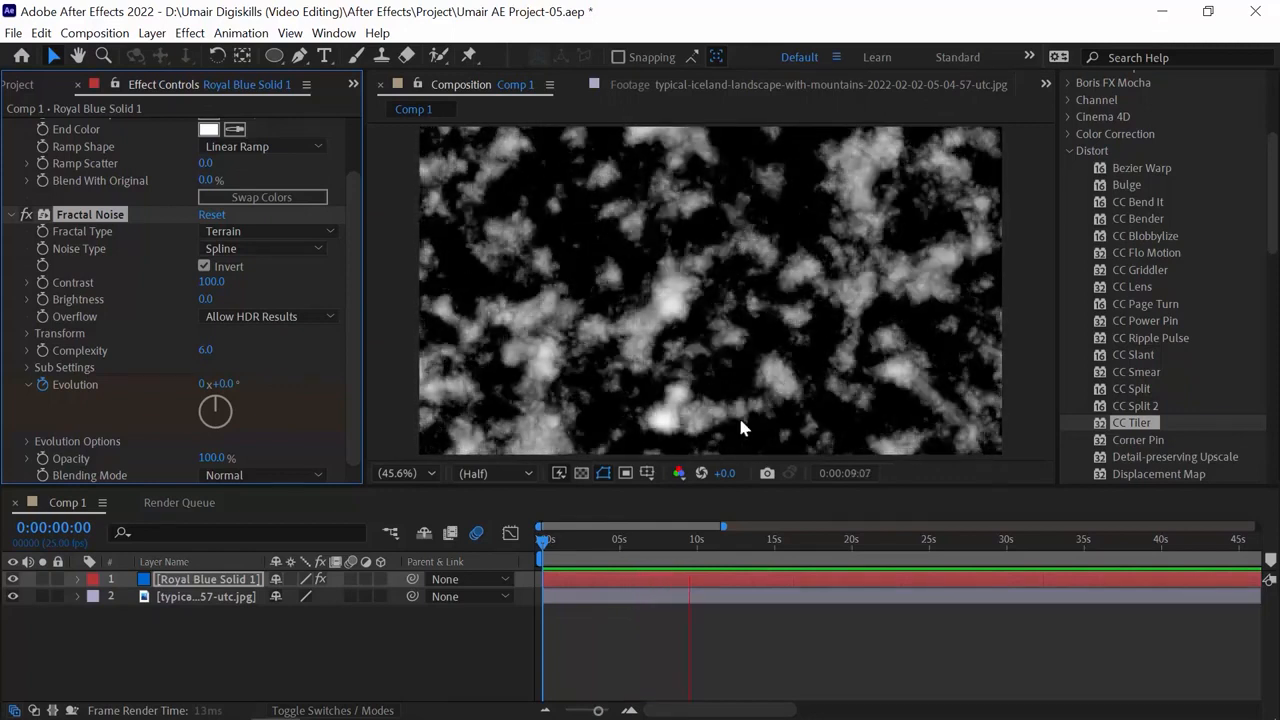
{"action": "key", "text": "space"}
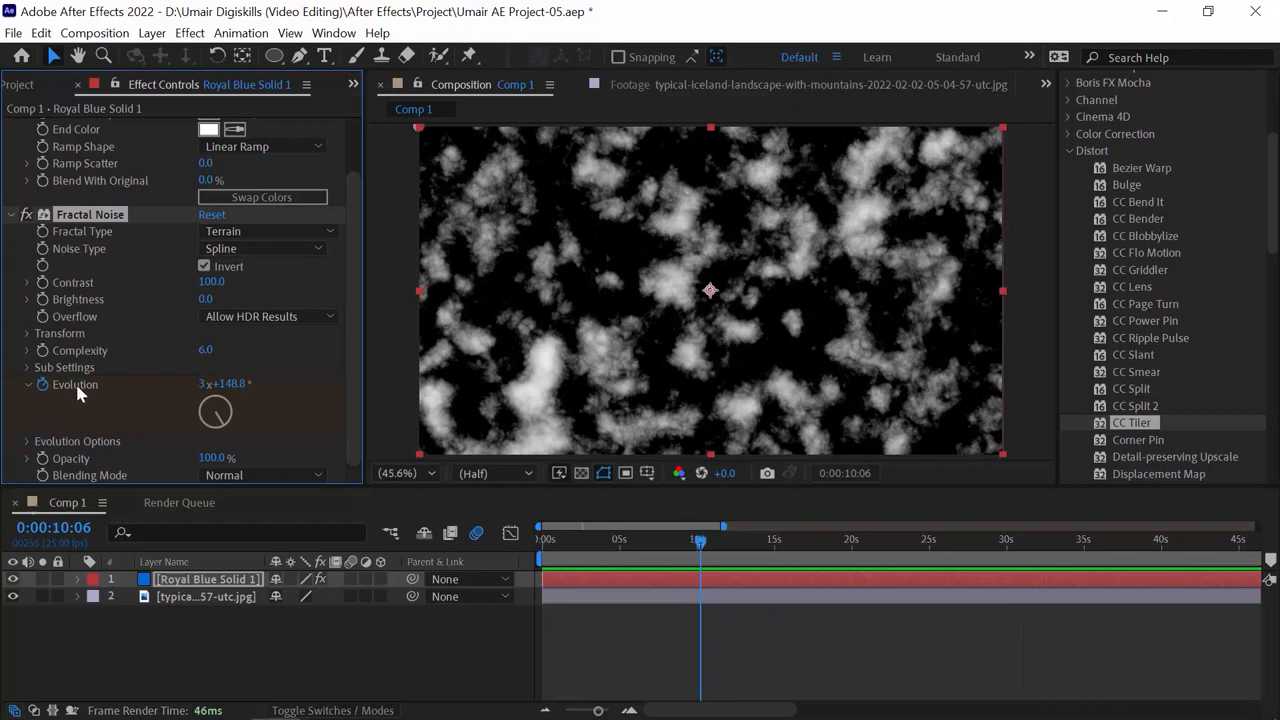
{"action": "left_click", "coordinate": [697, 540]}
{"action": "left_click_drag", "start_coordinate": [645, 553], "coordinate": [262, 480]}
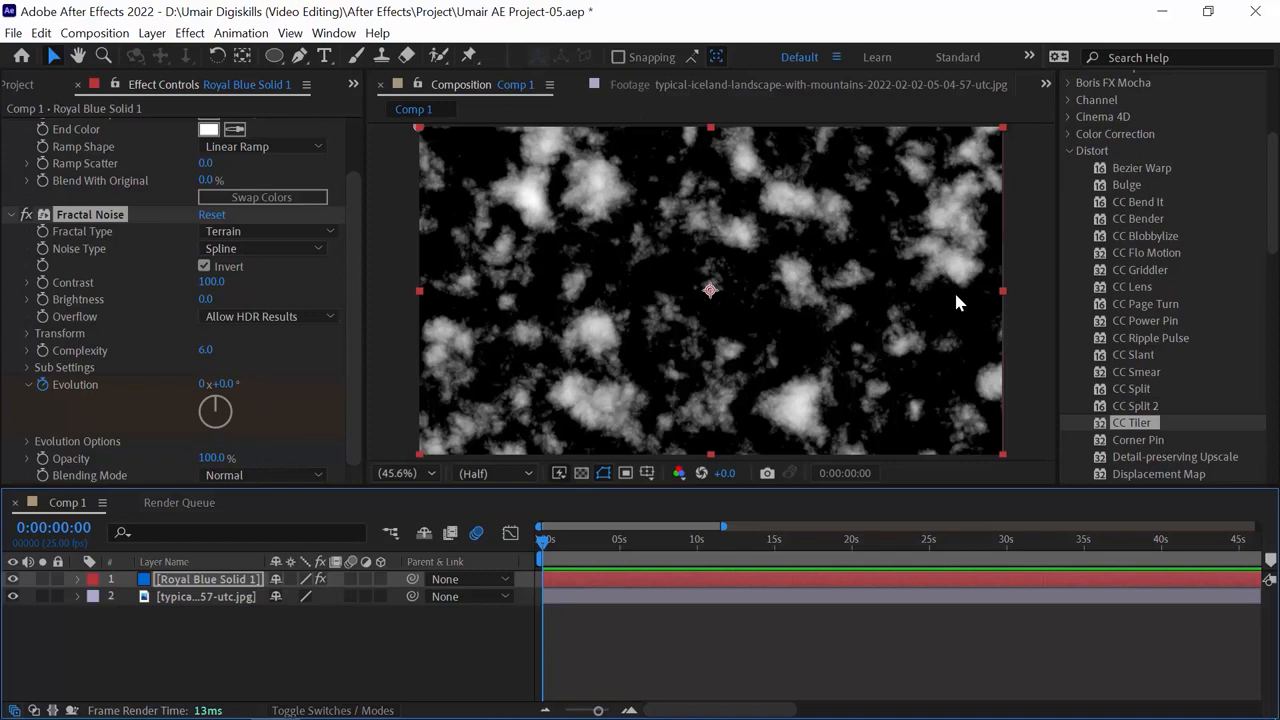
Set the Fractal Noise blending mode to Screen, preview the clouds over the blue gradient, and return to 0:00:00:00
{"action": "left_click", "coordinate": [258, 472]}
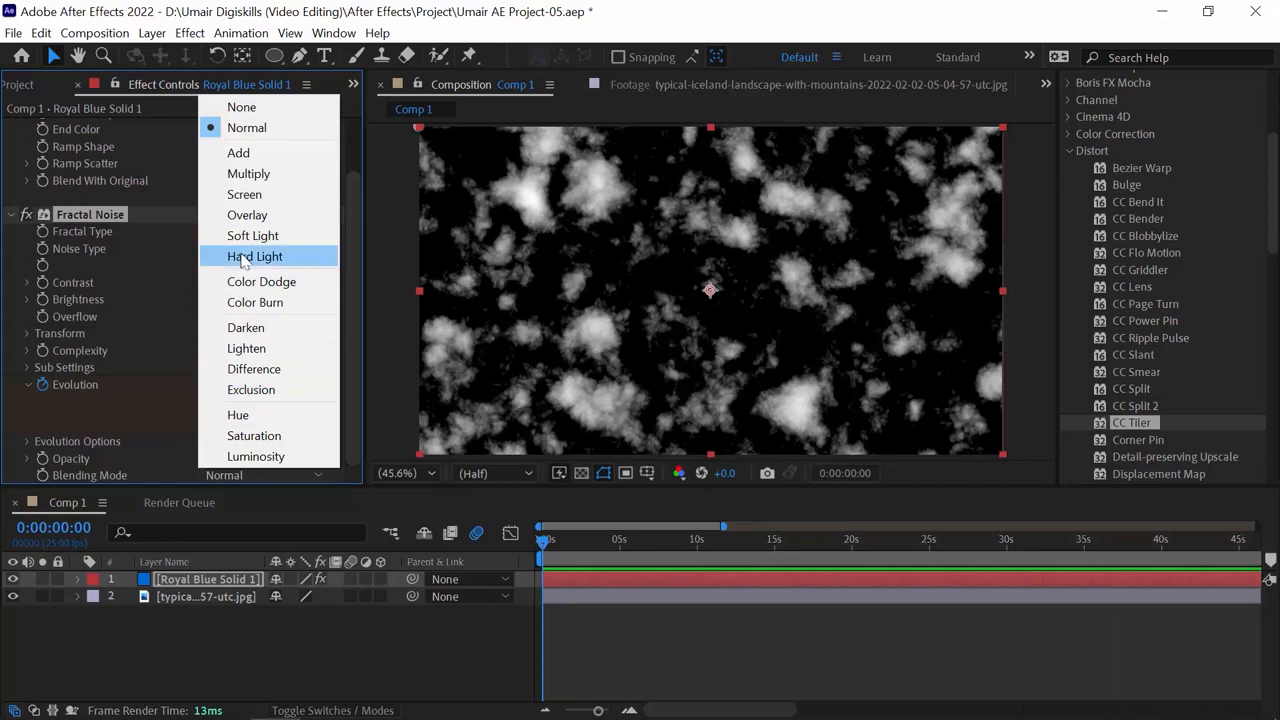
{"action": "left_click", "coordinate": [250, 194]}
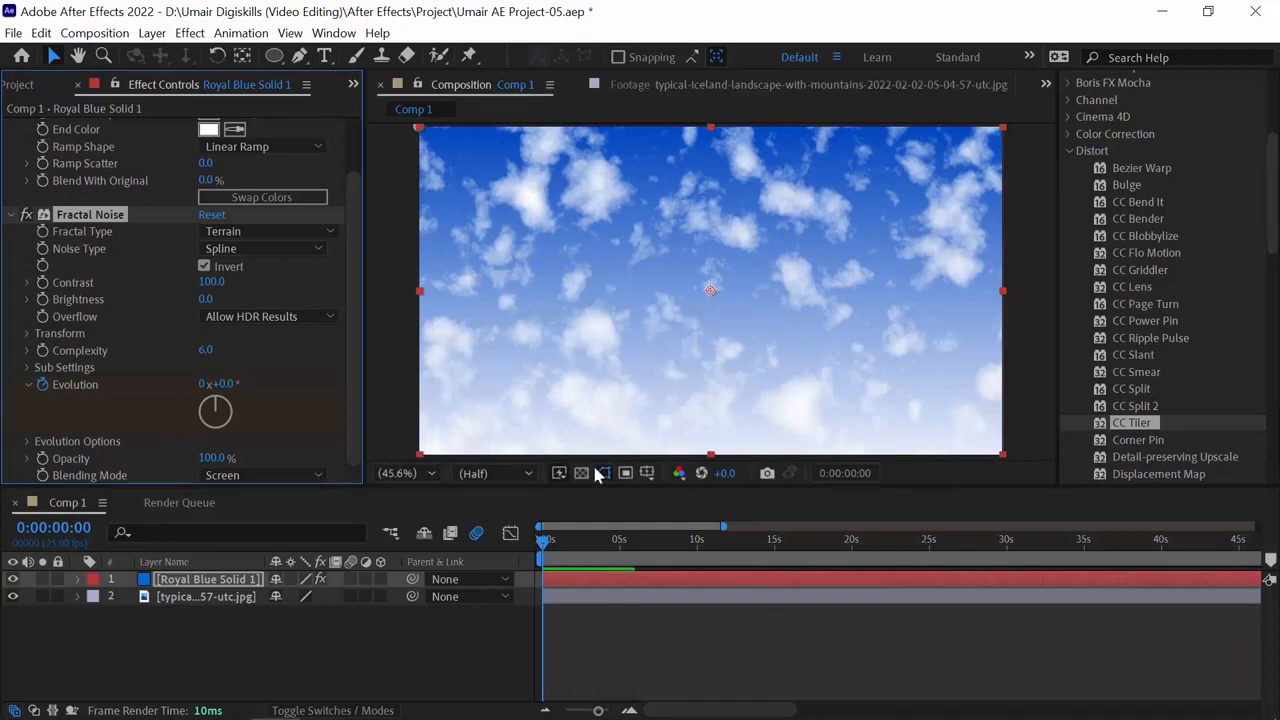
{"action": "key", "text": "space"}
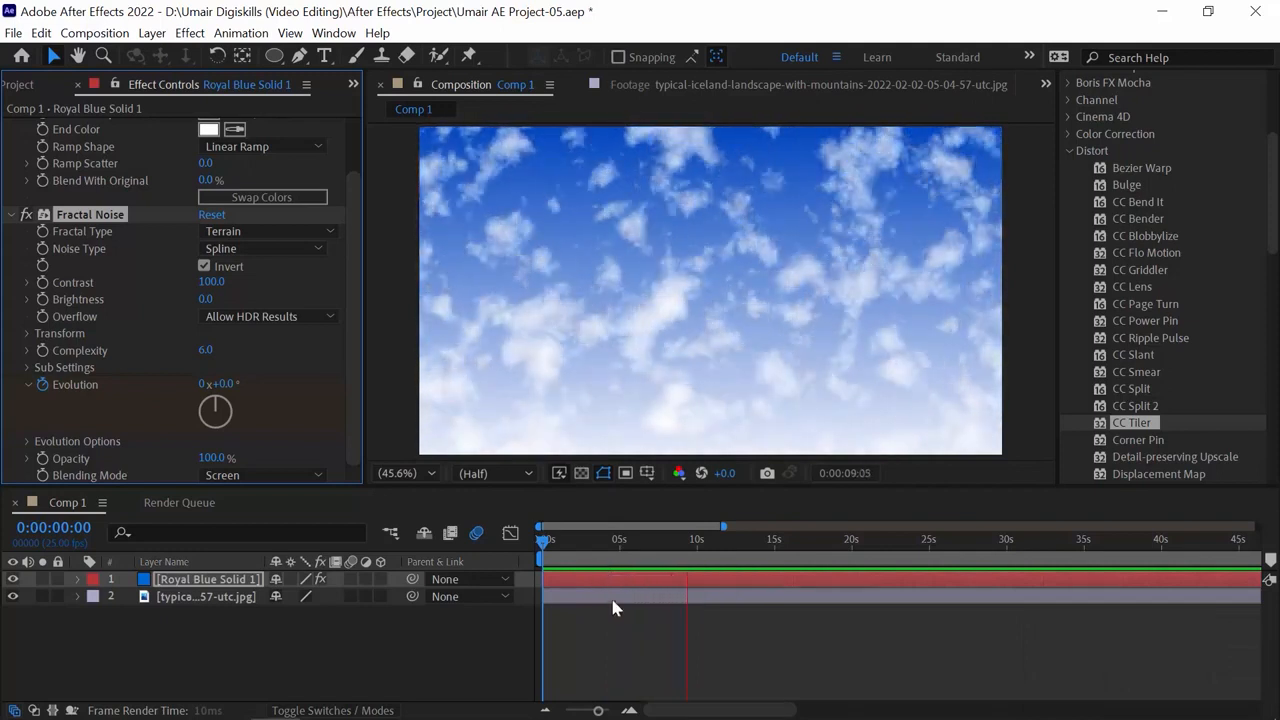
{"action": "key", "text": "space"}
{"action": "left_click", "coordinate": [477, 533]}
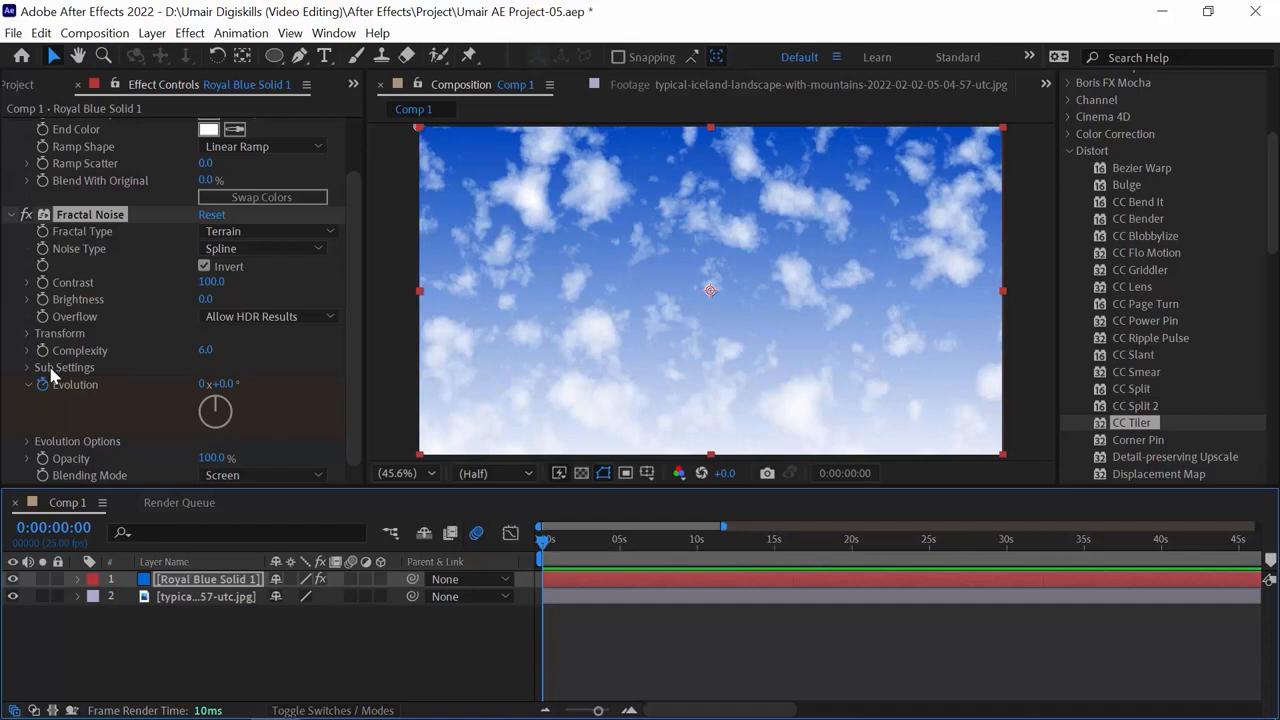
Try out the Rotation and Scale in the Fractal Noise Transform settings
{"action": "left_click", "coordinate": [28, 333]}
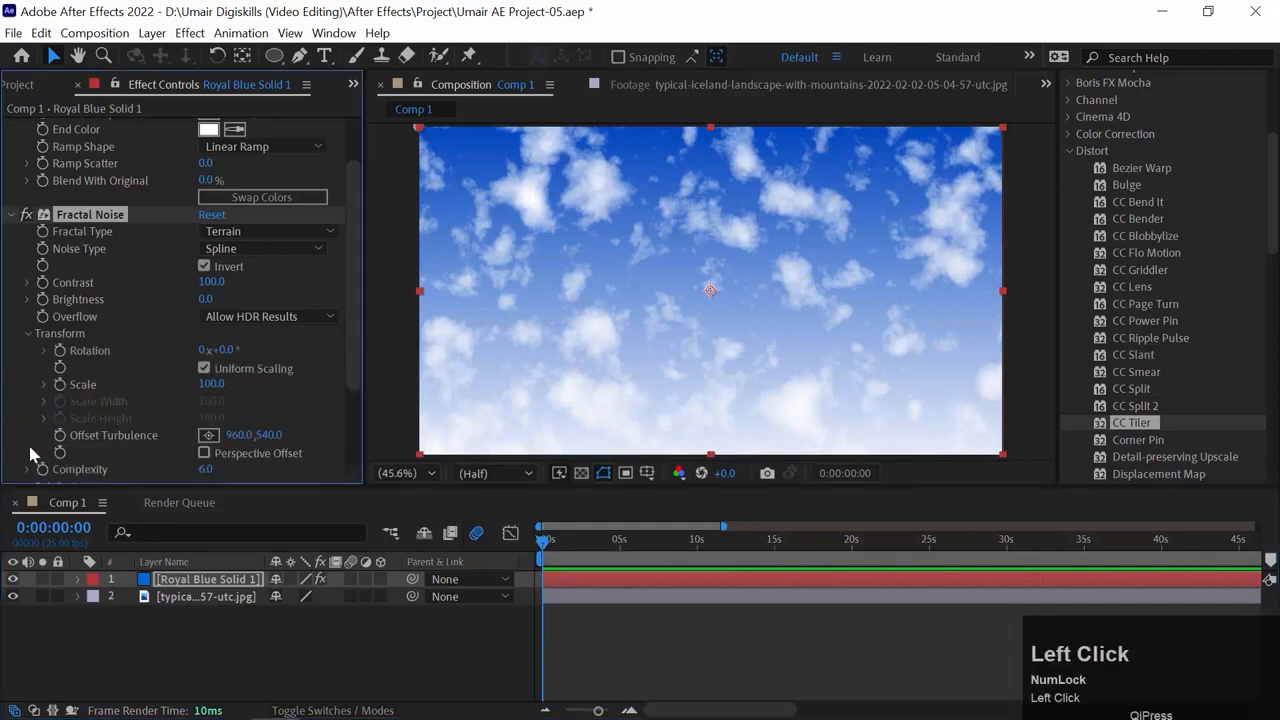
{"action": "left_click_drag", "start_coordinate": [222, 349], "coordinate": [257, 380]}
{"action": "key", "text": "ctrl+z"}
{"action": "key", "text": "ctrl+z"}
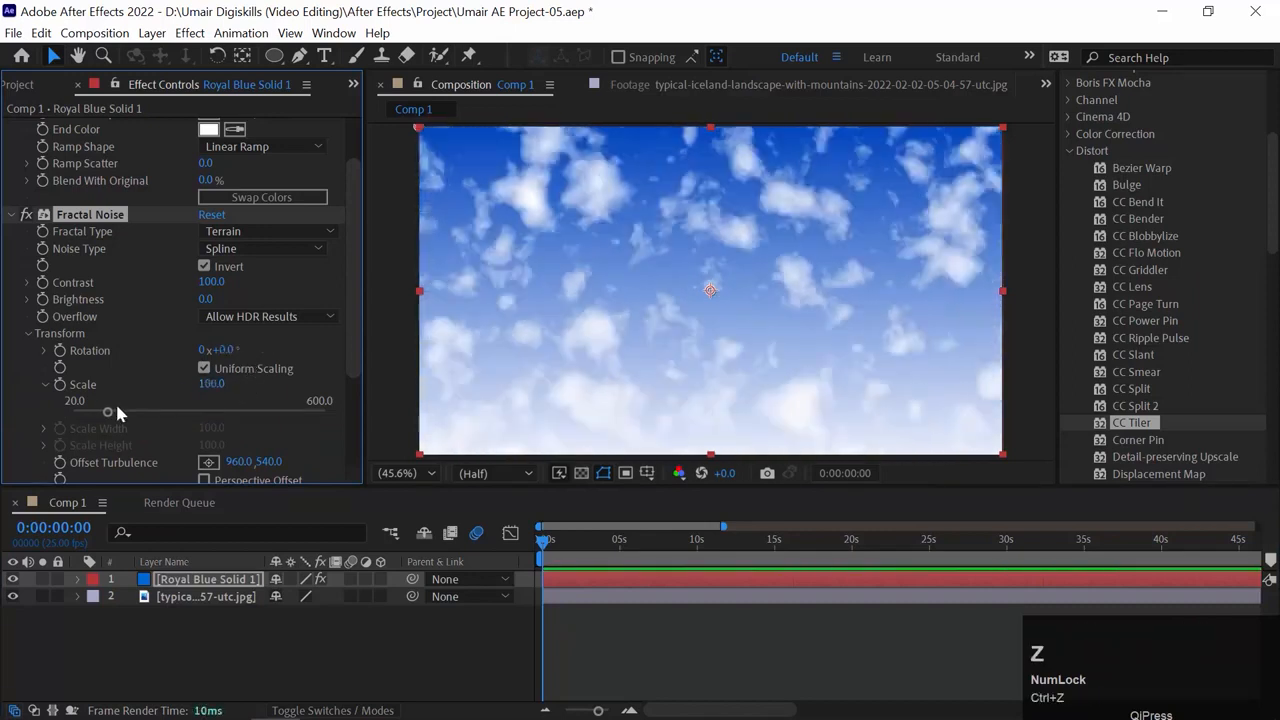
{"action": "left_click", "coordinate": [120, 402]}
{"action": "mouse_move", "coordinate": [118, 410]}
{"action": "left_mouse_down"}
{"action": "mouse_move", "coordinate": [130, 410]}
{"action": "mouse_move", "coordinate": [114, 412]}
{"action": "left_mouse_up"}
{"action": "key", "text": "ctrl+z"}
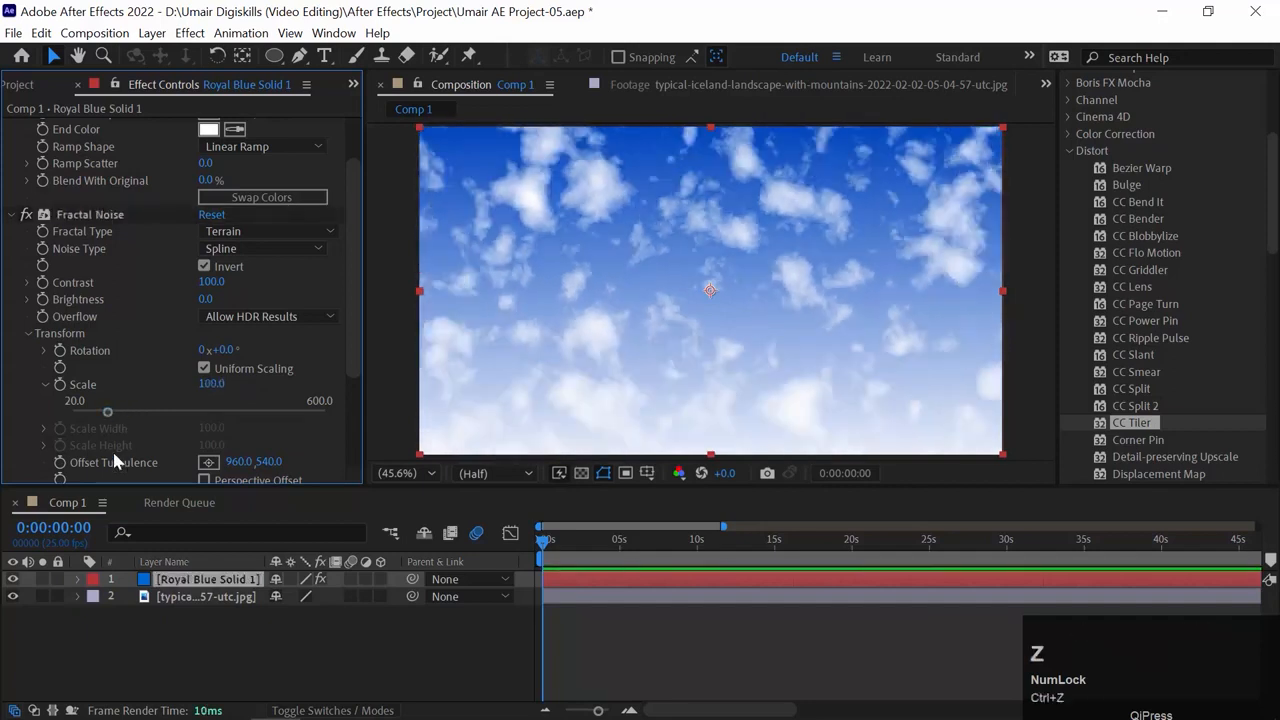
{"action": "key", "text": "ctrl+shift+z"}
Try out shifting the Fractal Noise Offset Turbulence vertically and horizontally, and undo each shift
{"action": "left_click_drag", "start_coordinate": [352, 320], "coordinate": [242, 393]}
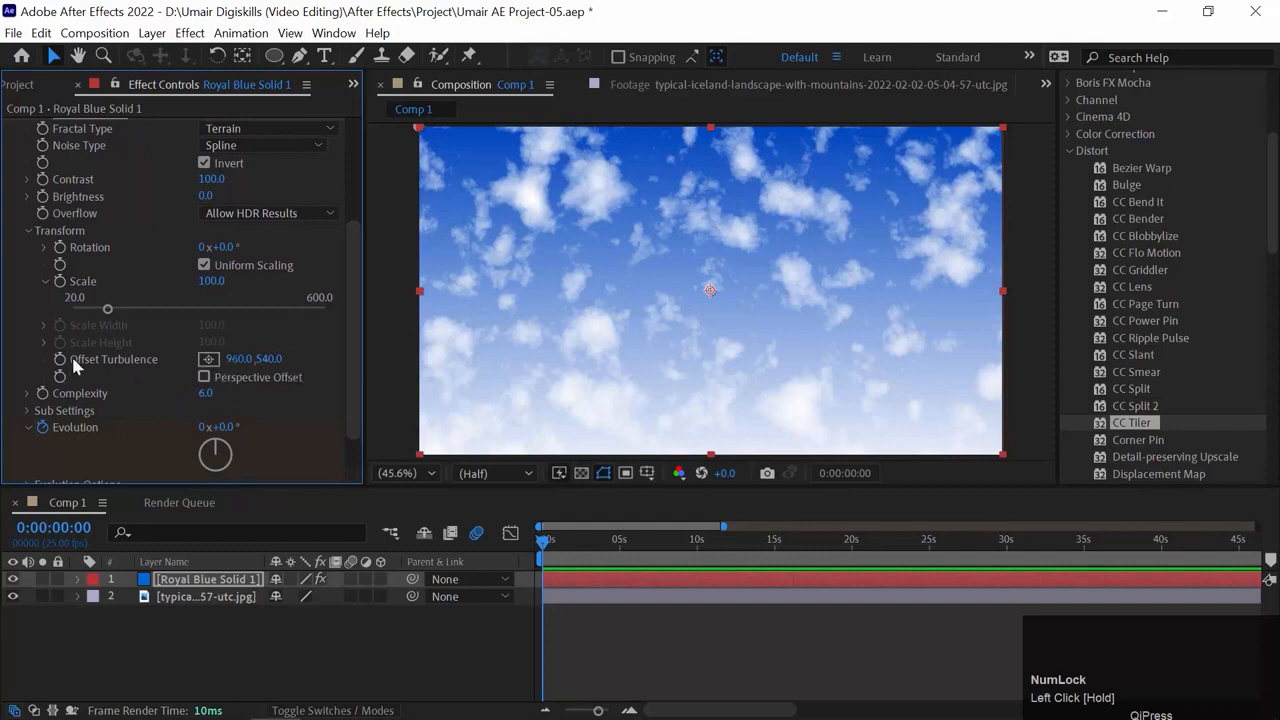
{"action": "left_click_drag", "start_coordinate": [268, 358], "coordinate": [345, 345]}
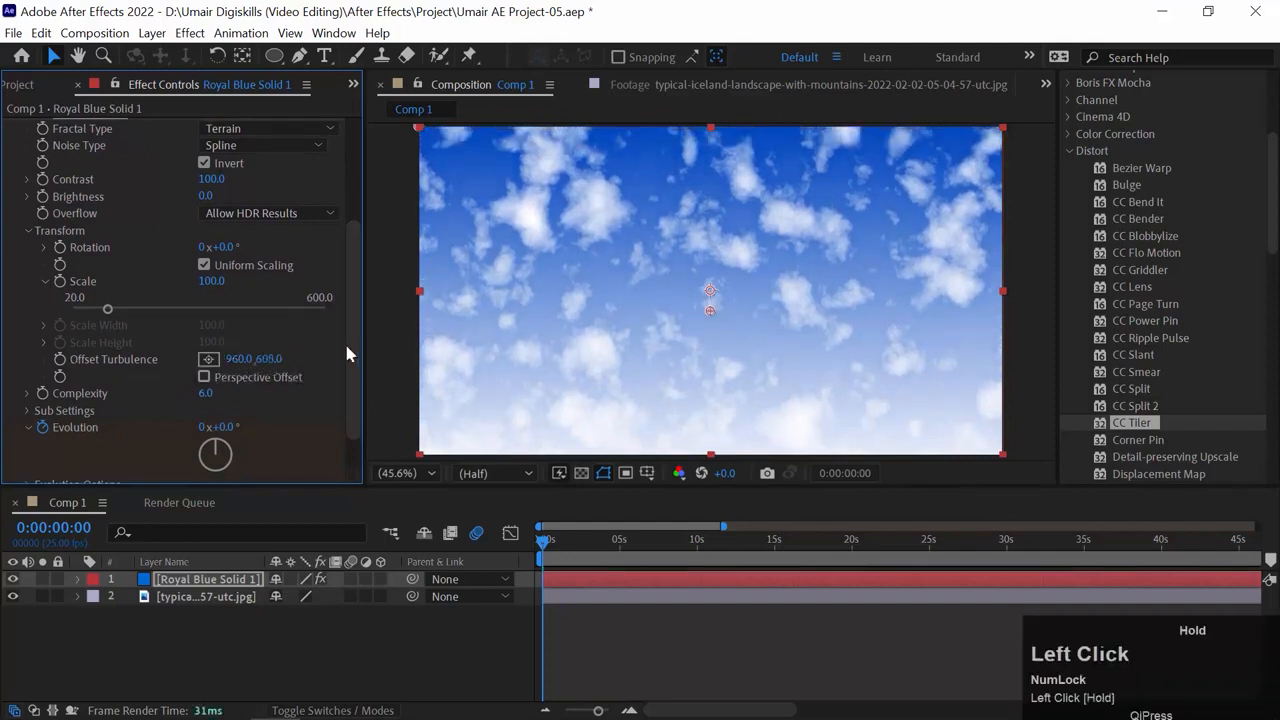
{"action": "key", "text": "ctrl+z"}
{"action": "mouse_move", "coordinate": [238, 359]}
{"action": "left_mouse_down"}
{"action": "mouse_move", "coordinate": [306, 350]}
{"action": "mouse_move", "coordinate": [222, 358]}
{"action": "left_mouse_up"}
{"action": "key", "text": "ctrl+z"}
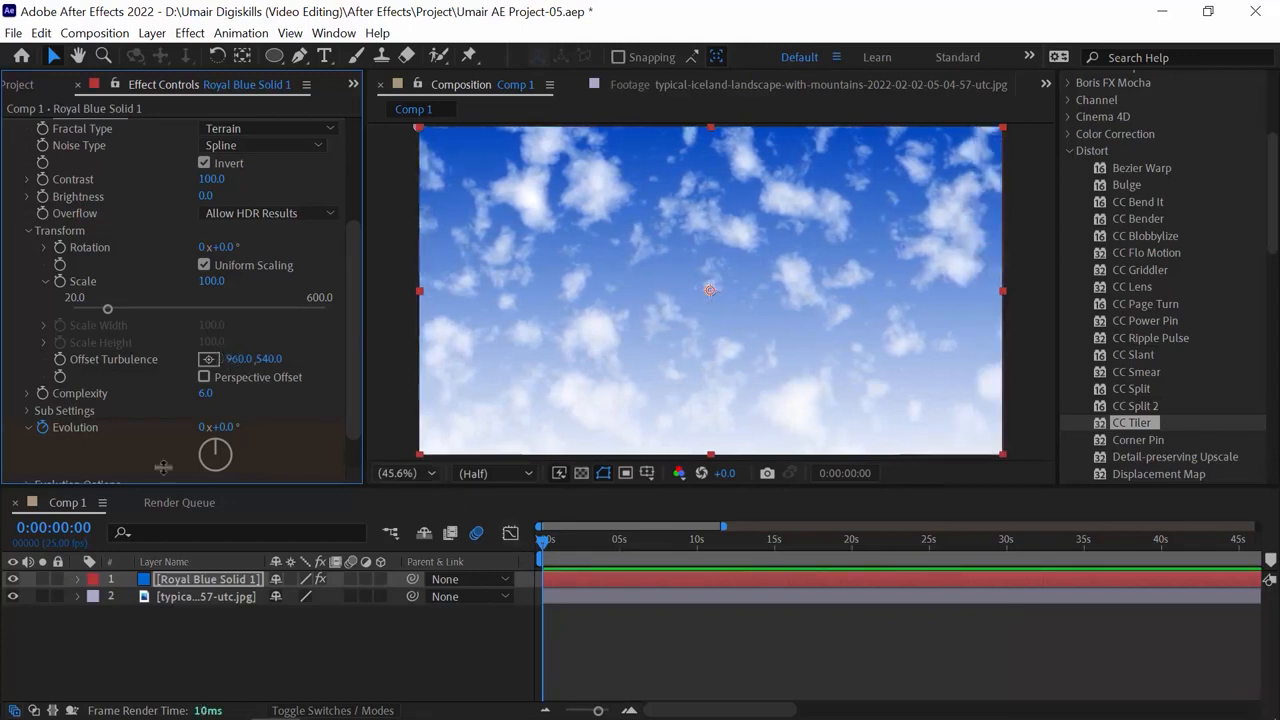
Enable Offset Turbulence keyframing at 0:00:00:00 and add a keyframe with a vertical value of 143 at 0:00:15:00
{"action": "left_click", "coordinate": [59, 364]}
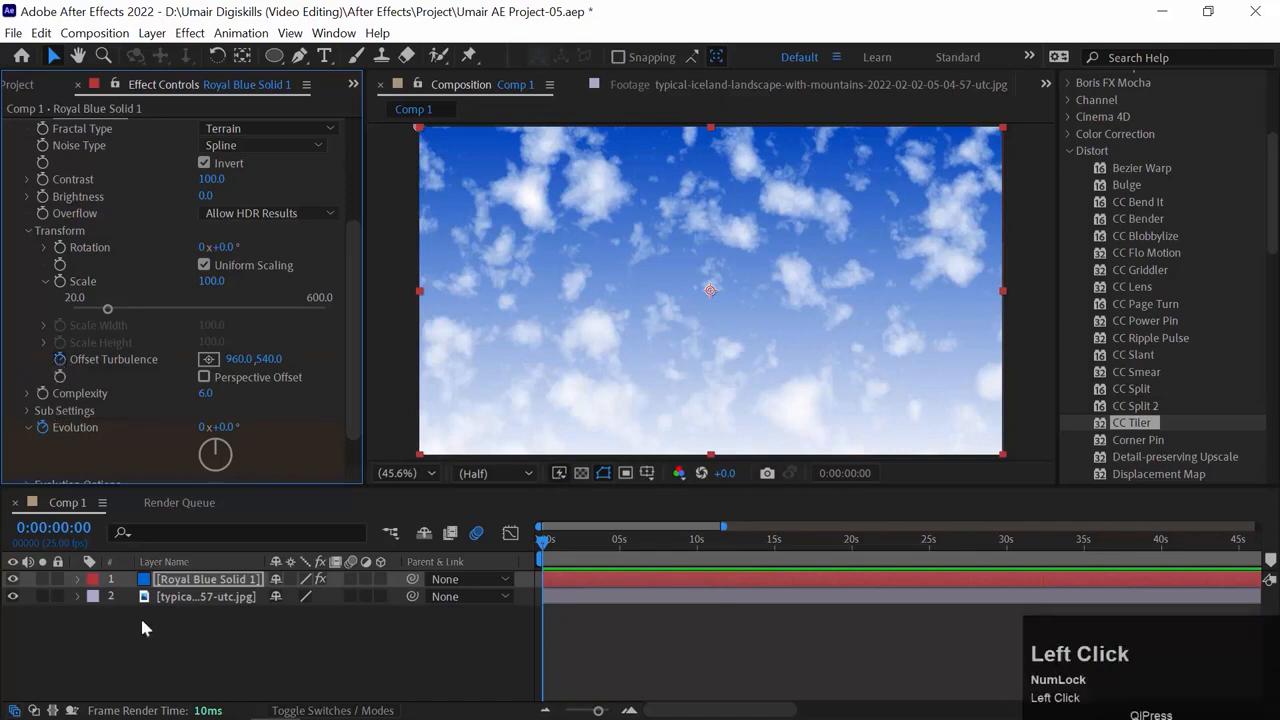
{"action": "left_click_drag", "start_coordinate": [592, 549], "coordinate": [696, 549]}
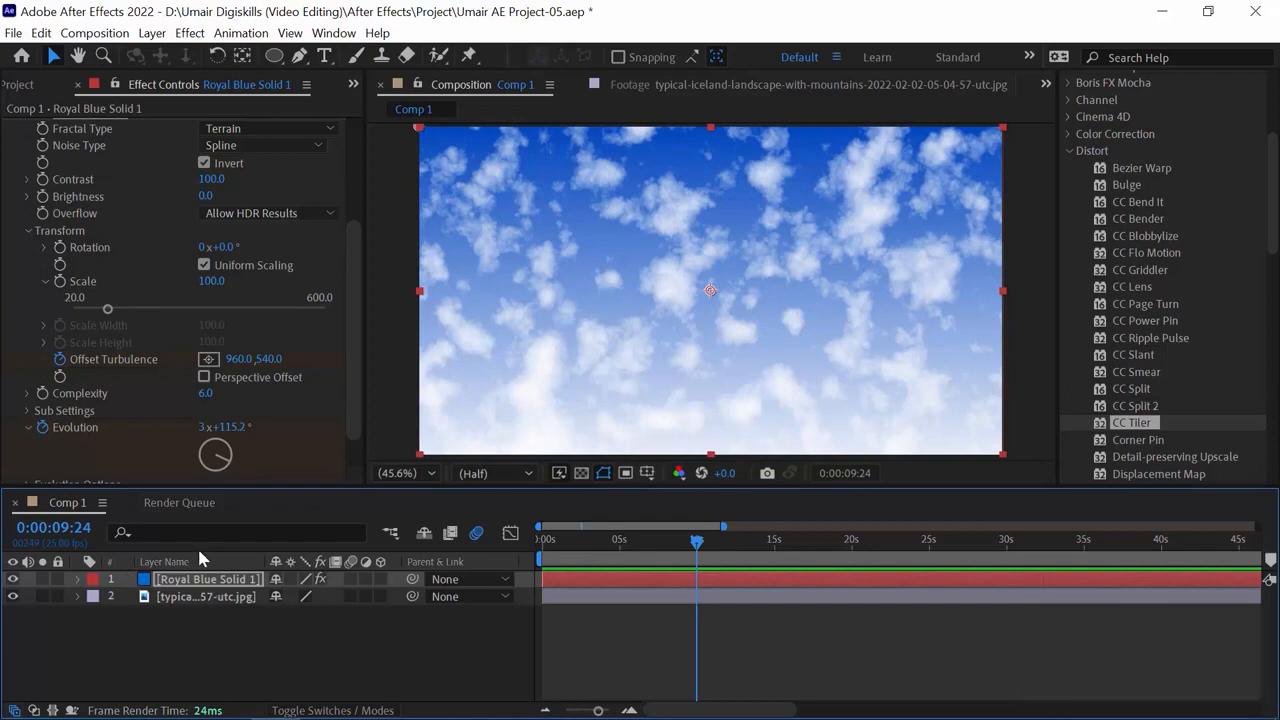
{"action": "key", "text": "u"}
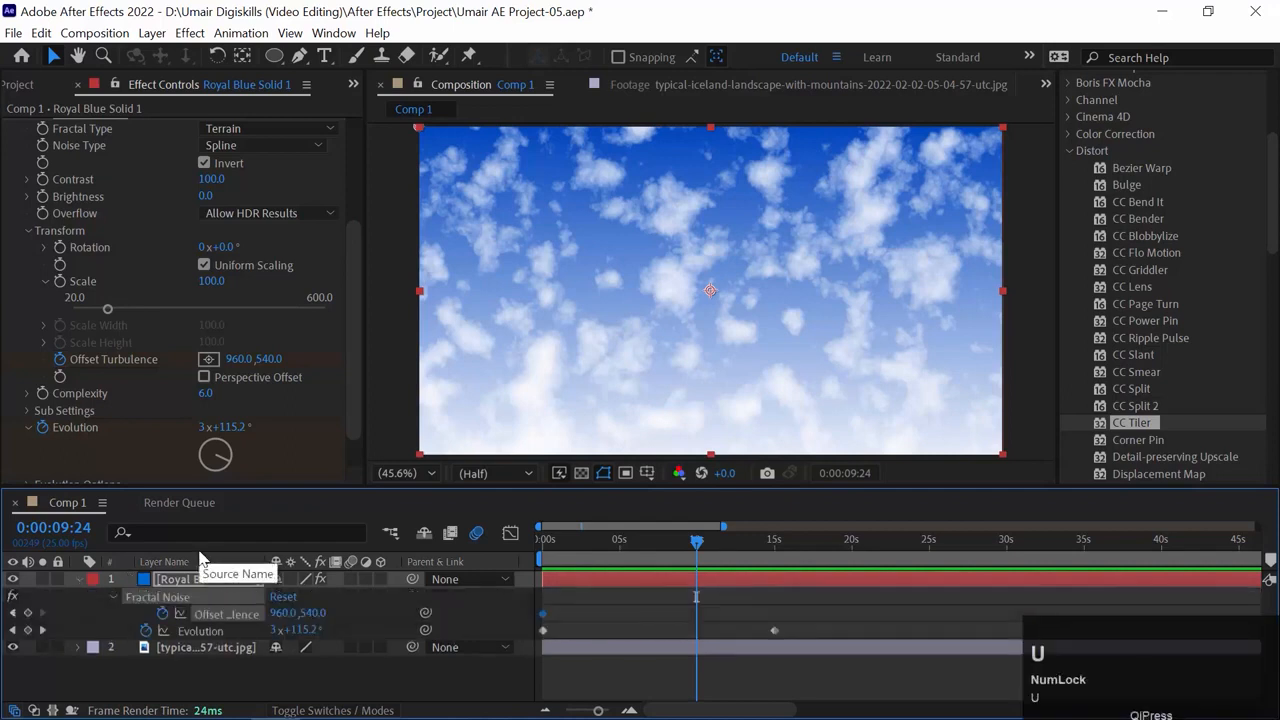
{"action": "left_click", "coordinate": [41, 630]}
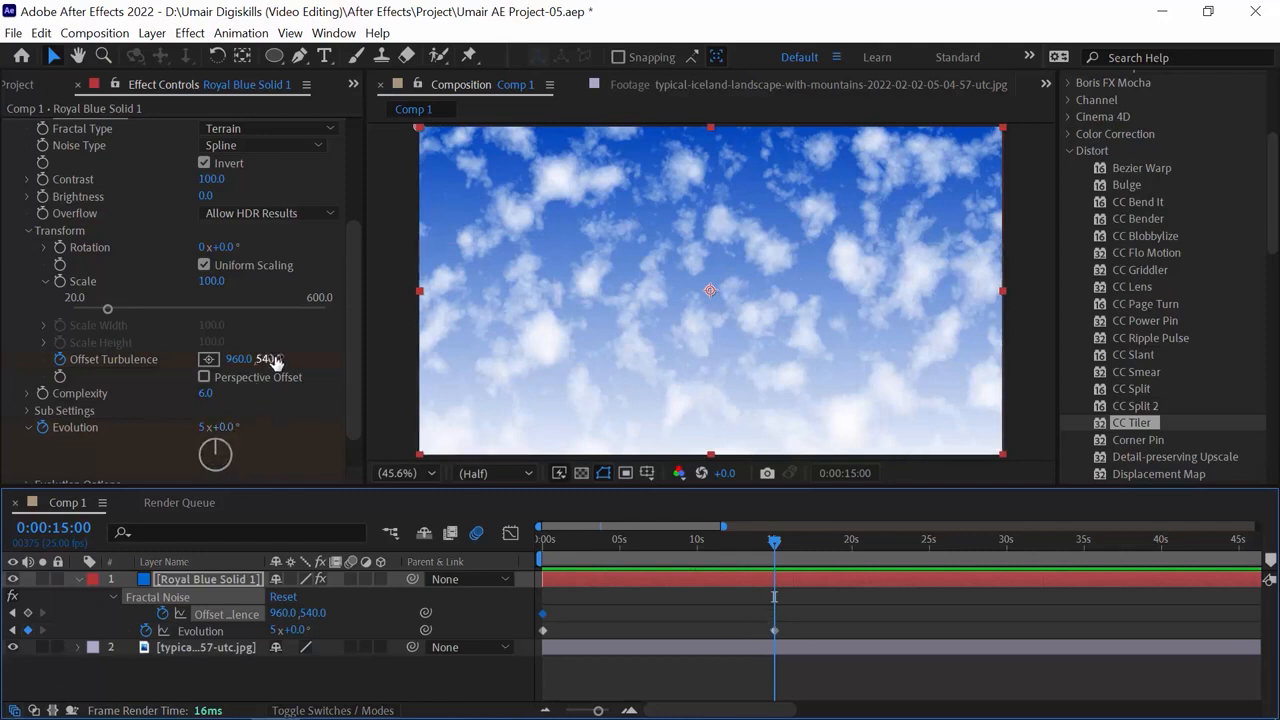
{"action": "left_click_drag", "start_coordinate": [270, 359], "coordinate": [240, 374]}
Preview the drifting clouds from 0:00:00:00
{"action": "left_click_drag", "start_coordinate": [723, 543], "coordinate": [324, 520]}
{"action": "key", "text": "space"}
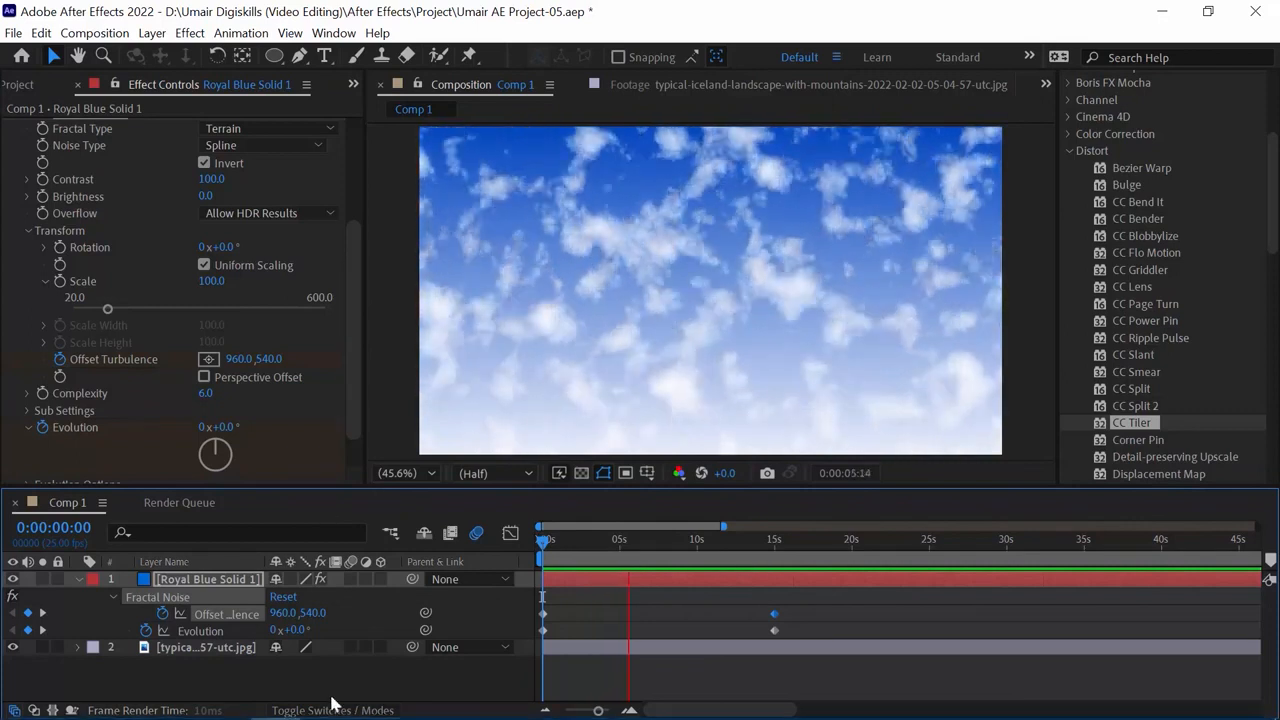
{"action": "key", "text": "space"}
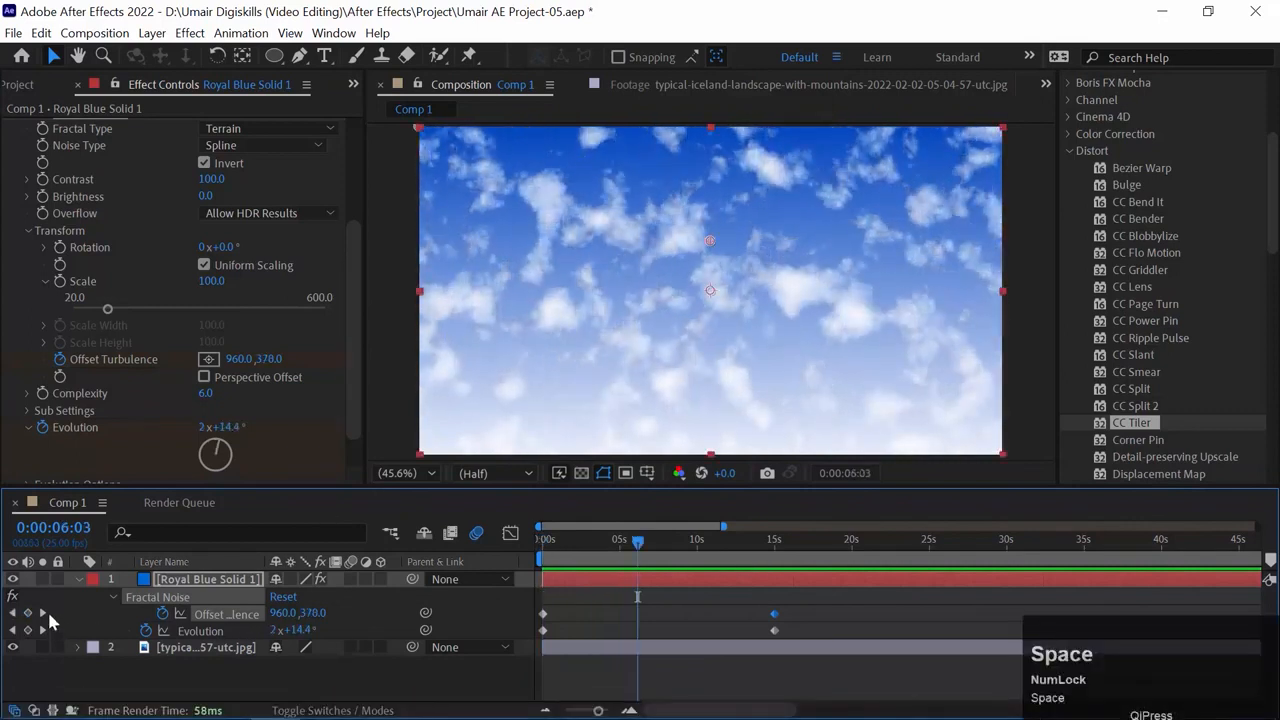
Set the vertical Offset Turbulence to -800 at the 0:00:15:00 keyframe and preview the motion
{"action": "left_click", "coordinate": [45, 612]}
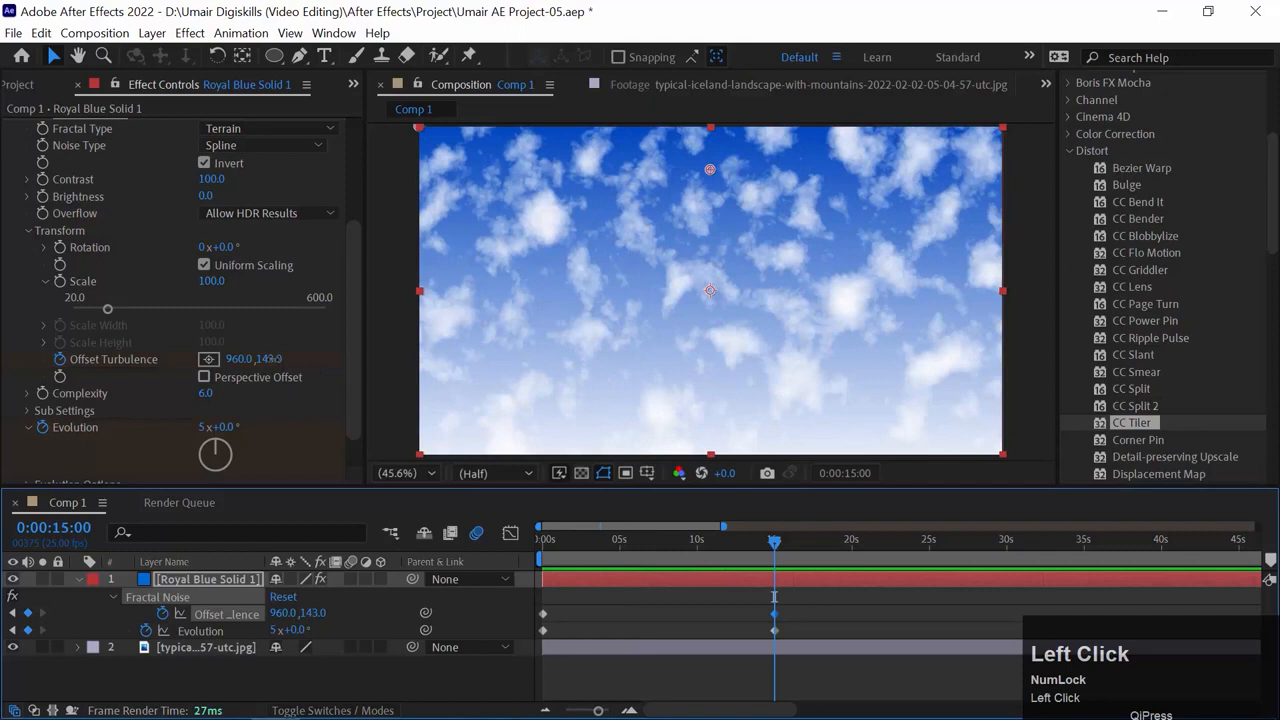
{"action": "left_click", "coordinate": [274, 359]}
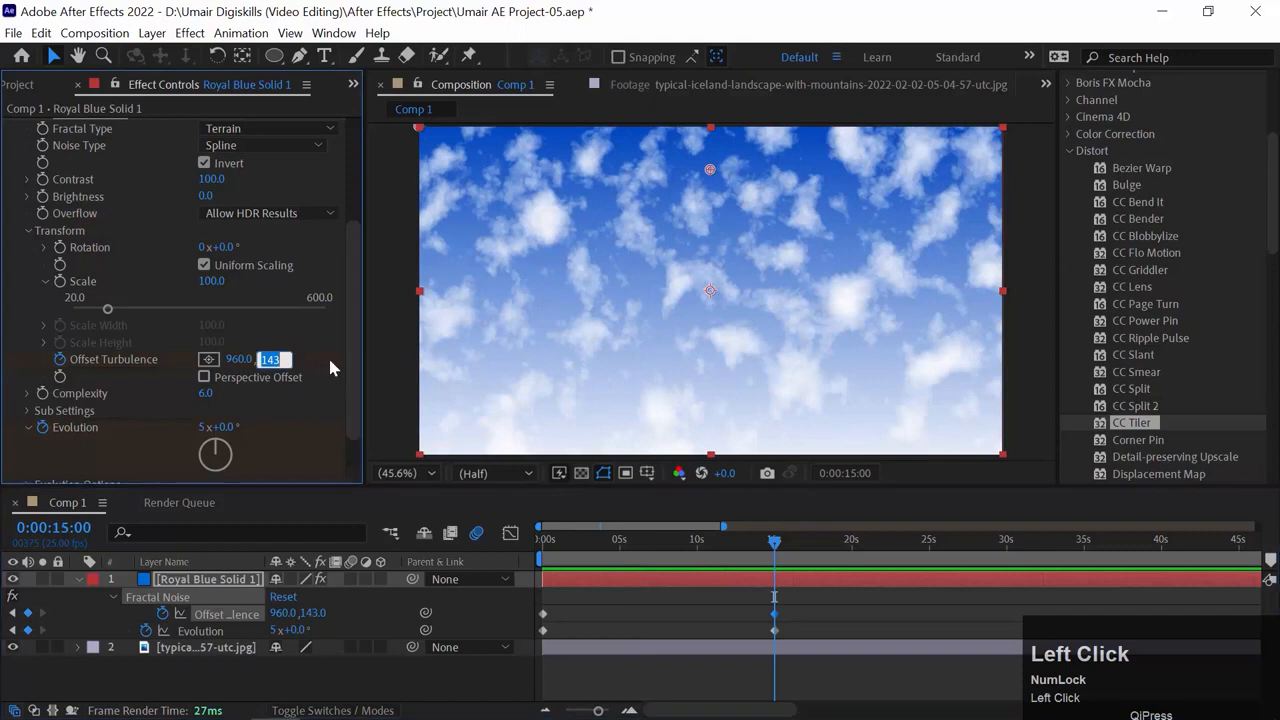
{"action": "type", "text": "-8"}
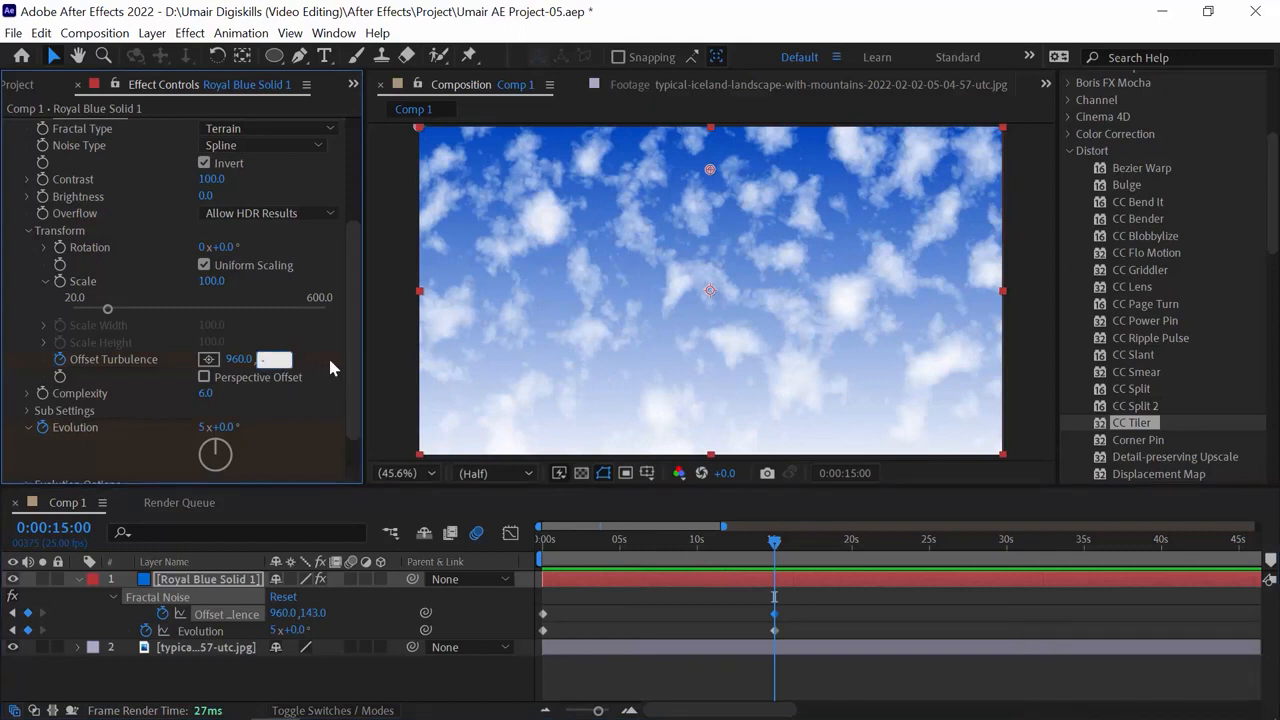
{"action": "type", "text": "00"}
{"action": "key", "text": "Return"}
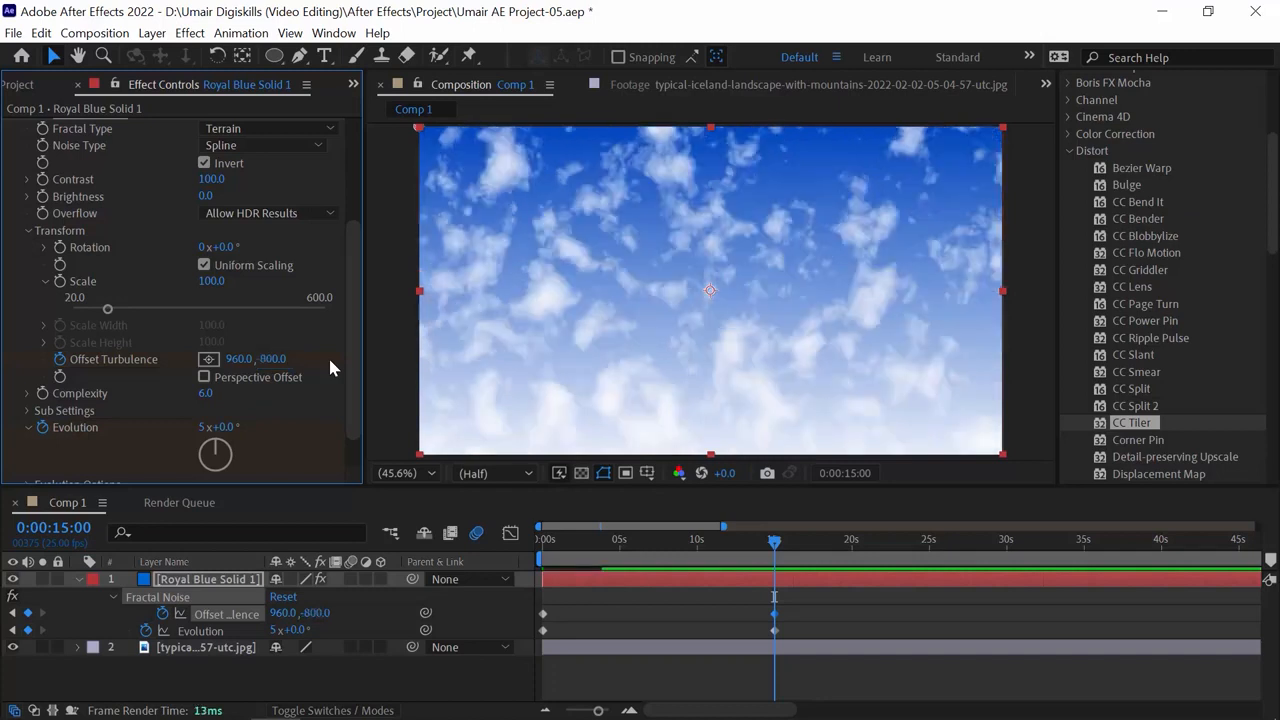
{"action": "left_click", "coordinate": [448, 537]}
{"action": "key", "text": "space"}
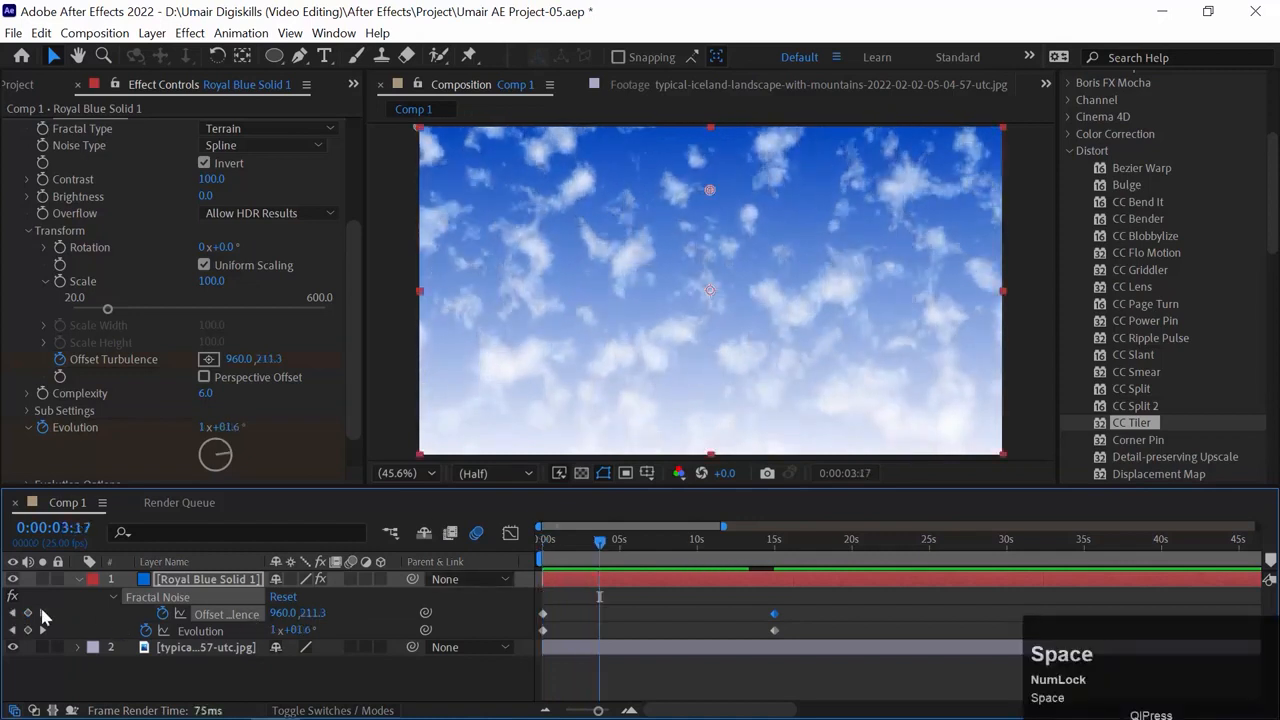
Set the vertical Offset Turbulence to -1500 at the 0:00:15:00 keyframe and preview the motion from the beginning
{"action": "left_click", "coordinate": [42, 612]}
{"action": "left_click", "coordinate": [272, 359]}
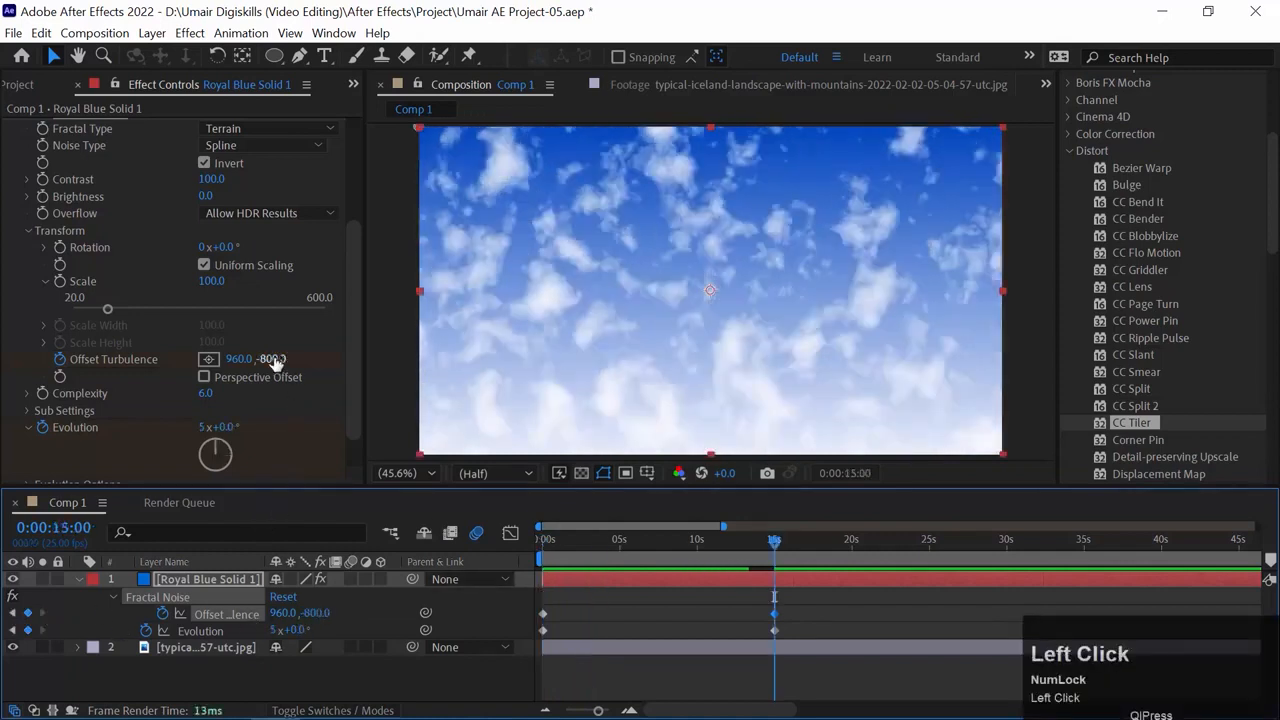
{"action": "key", "text": "BackSpace"}
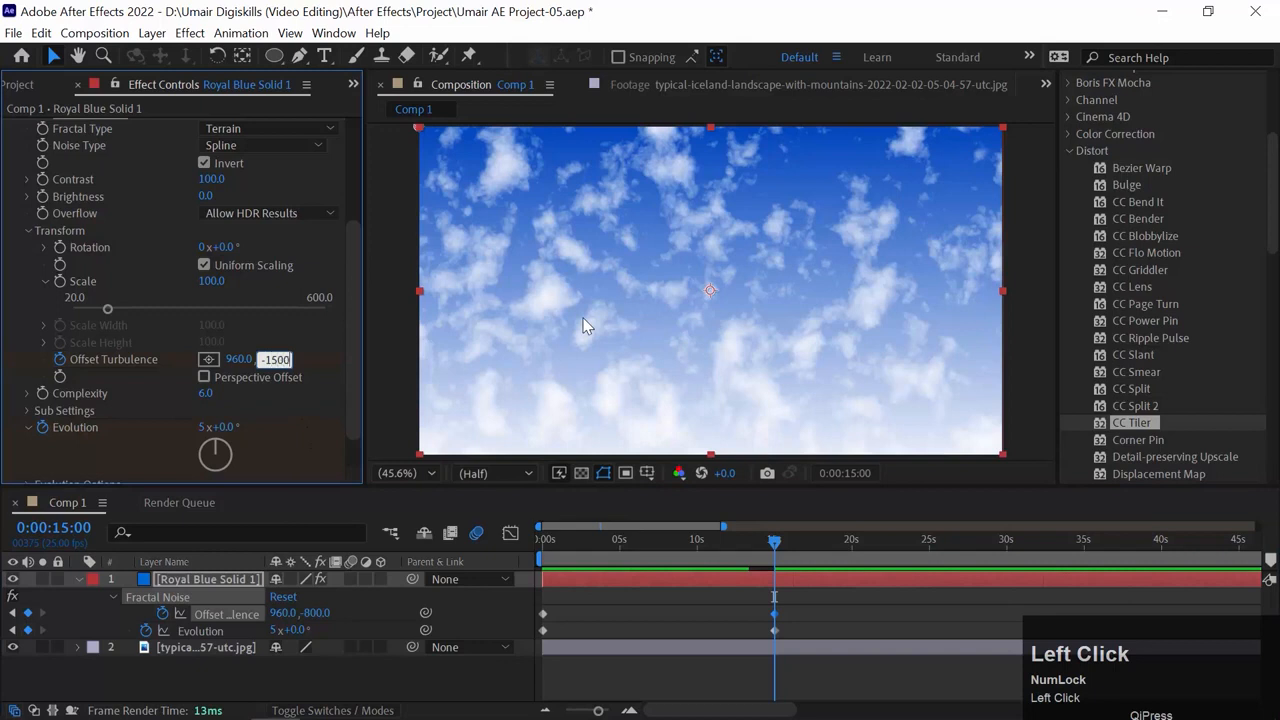
{"action": "key", "text": "Return"}
{"action": "left_click_drag", "start_coordinate": [618, 547], "coordinate": [230, 556]}
{"action": "key", "text": "space"}
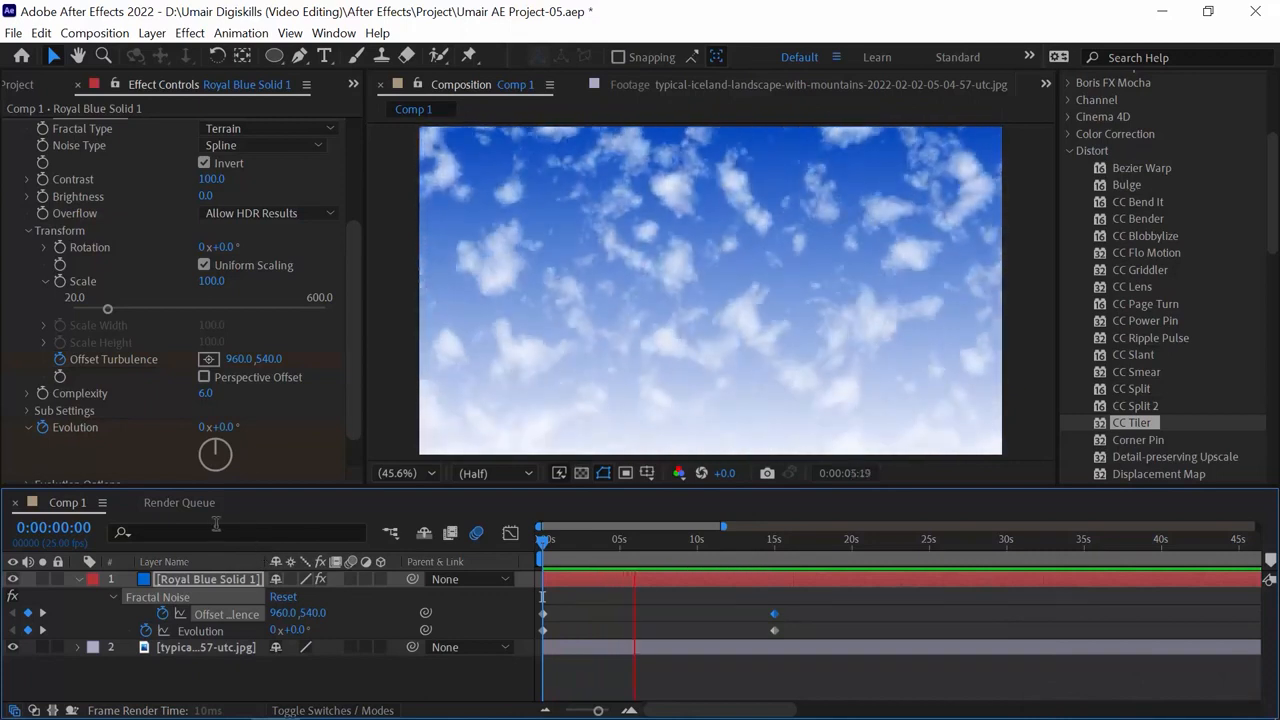
{"action": "key", "text": "space"}
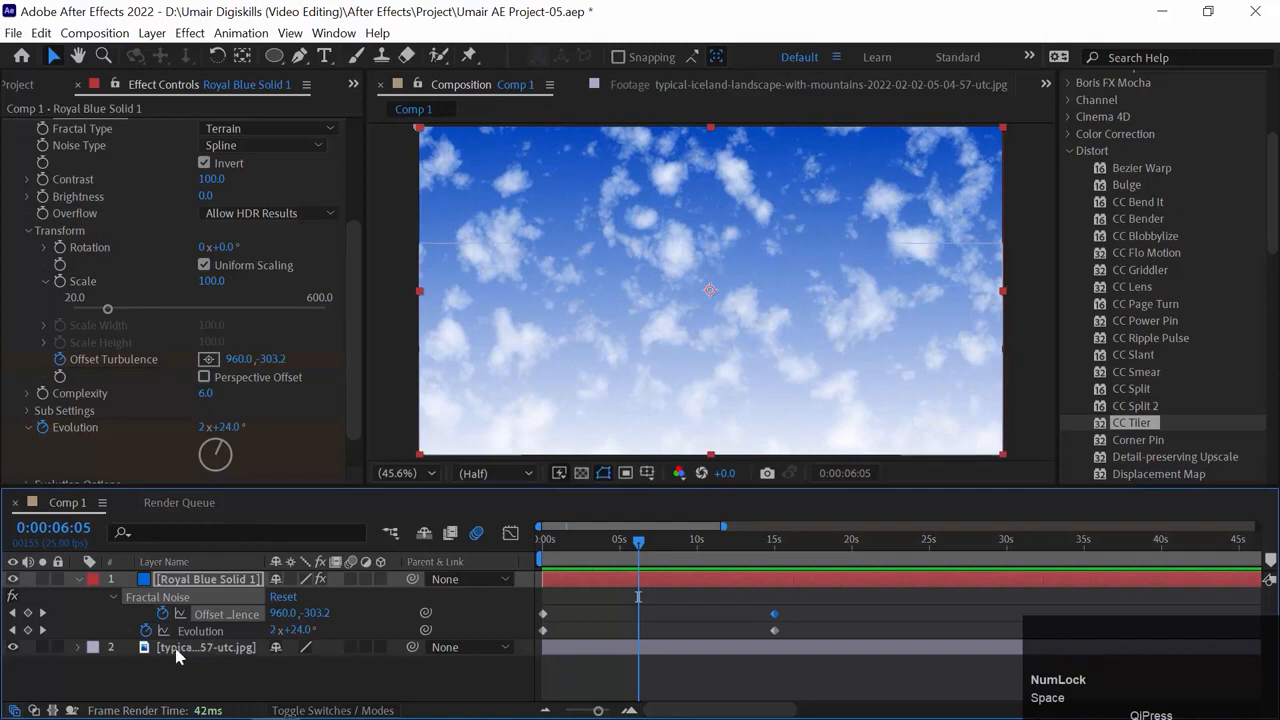
Move the mountain photo layer above Royal Blue Solid 1 and preview the combined scene from 0:00:00:00
{"action": "left_click", "coordinate": [171, 648]}
{"action": "left_click_drag", "start_coordinate": [171, 657], "coordinate": [245, 572]}
{"action": "left_click", "coordinate": [254, 519]}
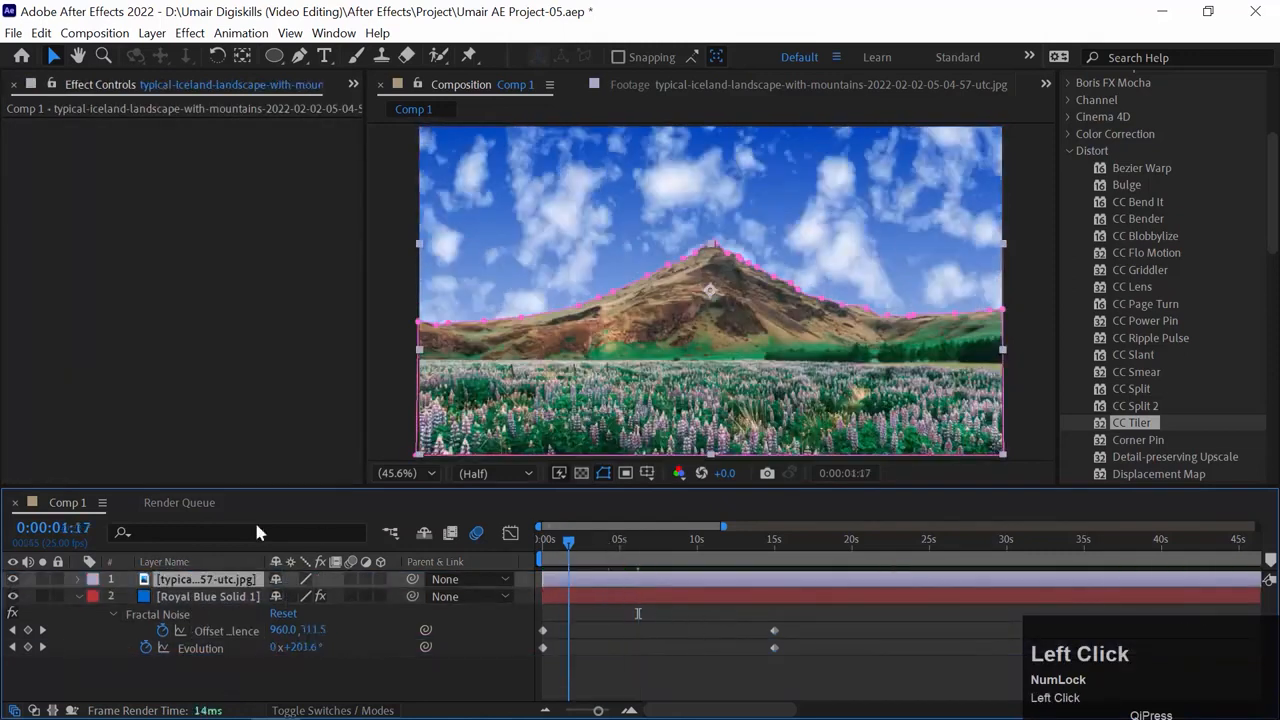
{"action": "key", "text": "space"}
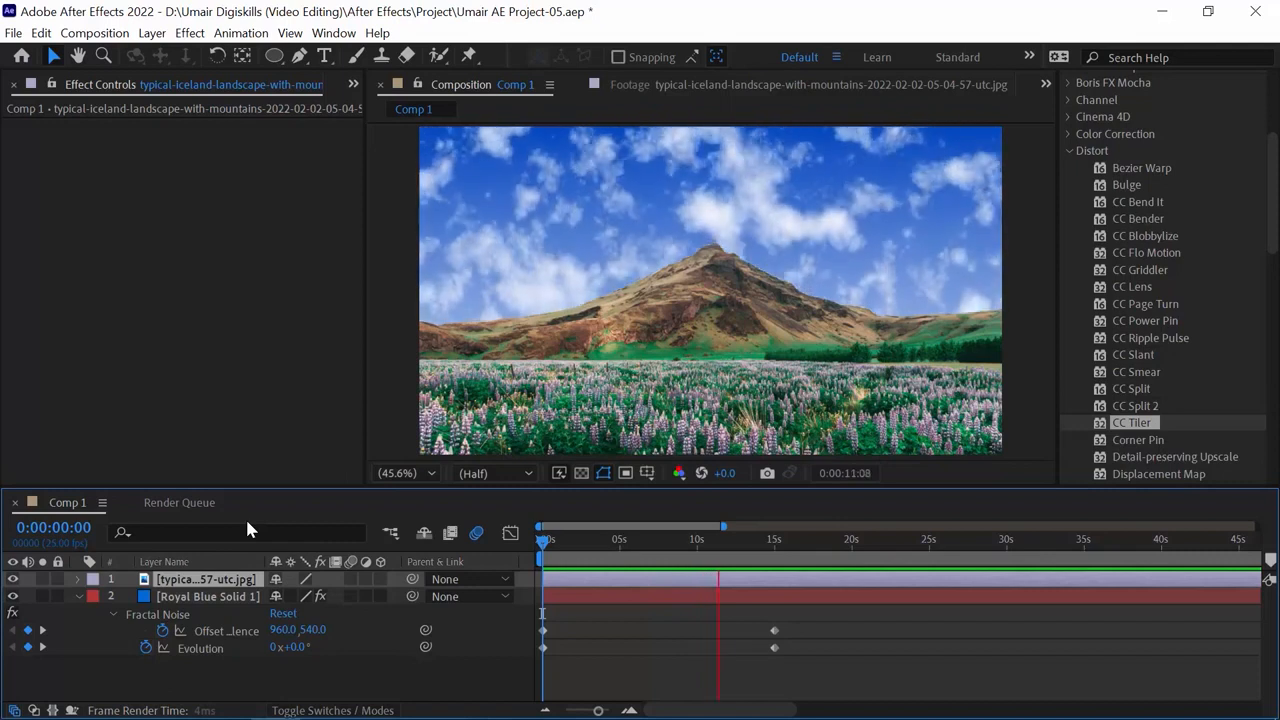
{"action": "key", "text": "space"}
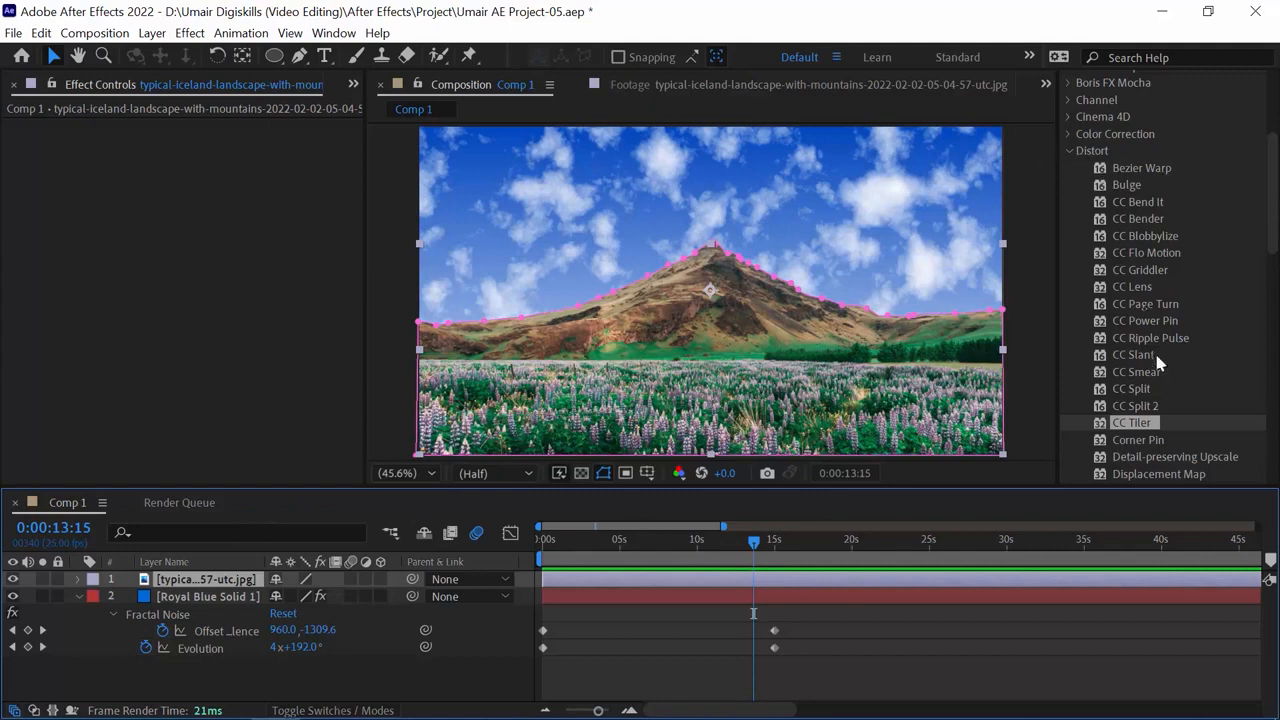
Apply the Corner Pin distort effect to the Royal Blue Solid 1 layer
{"action": "scroll", "coordinate": [1179, 373], "scroll_direction": "down", "scroll_amount": 1}
{"action": "left_click", "coordinate": [1165, 400]}
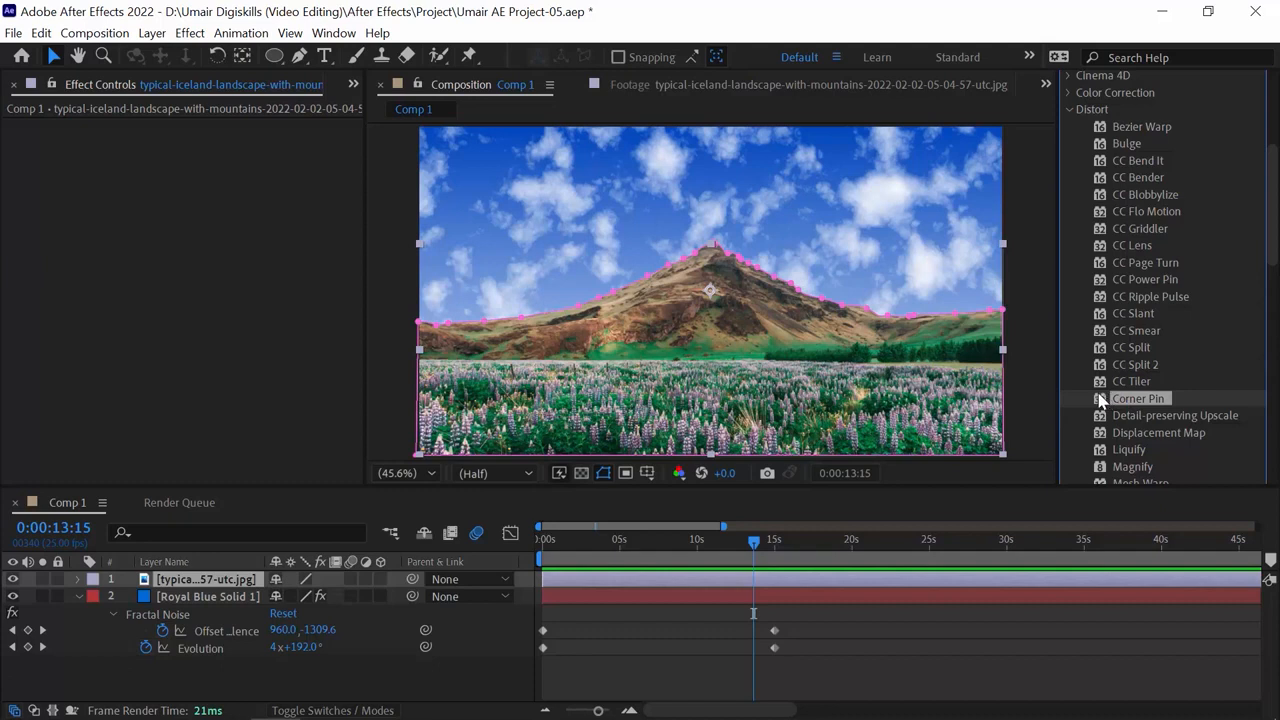
{"action": "left_click_drag", "start_coordinate": [1100, 398], "coordinate": [177, 589]}
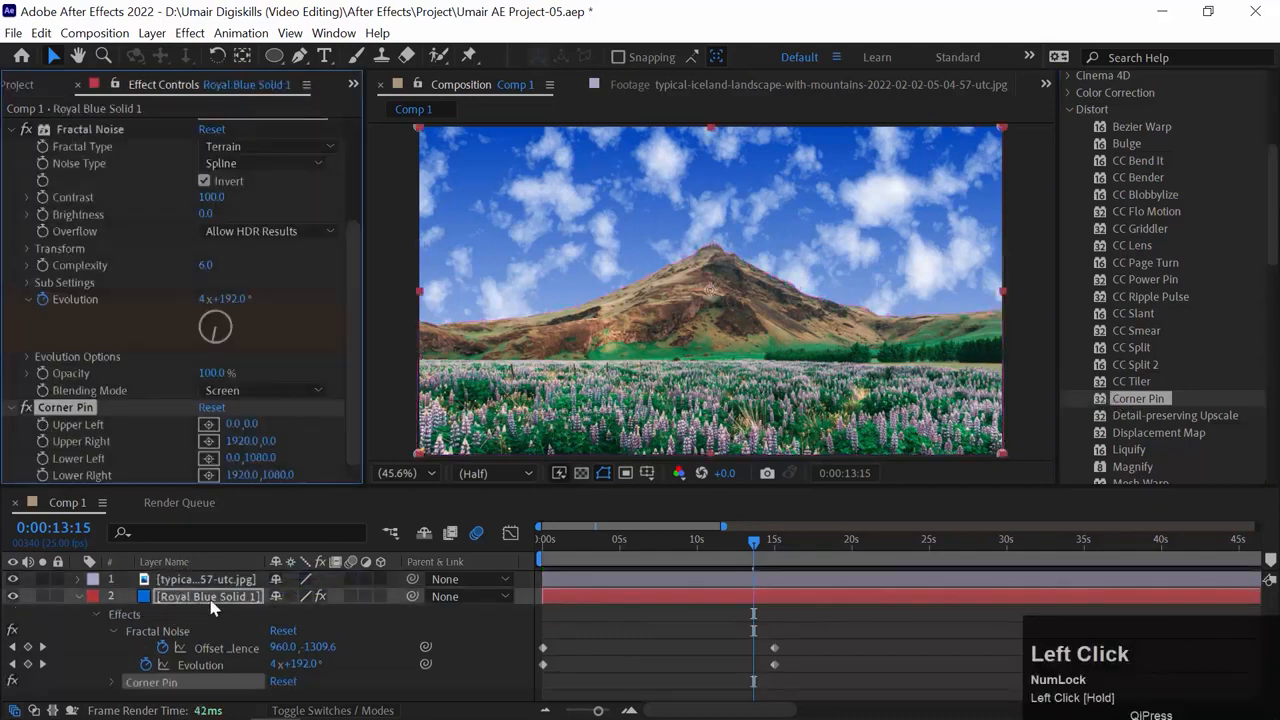
Raise the sky's lower corner pins to the horizon, with lower right at about 1924, 644 and lower left at about -12, 668
{"action": "key", "text": "minus"}
{"action": "key", "text": "minus"}
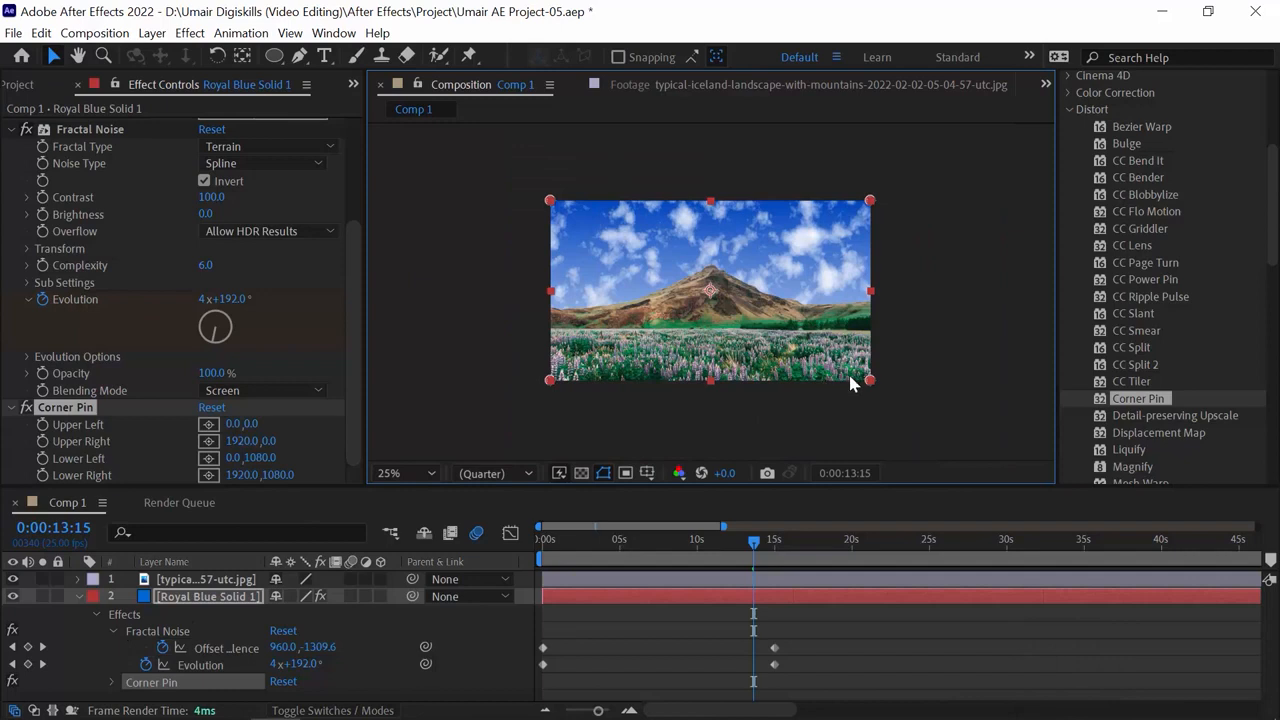
{"action": "left_click_drag", "start_coordinate": [871, 381], "coordinate": [870, 307]}
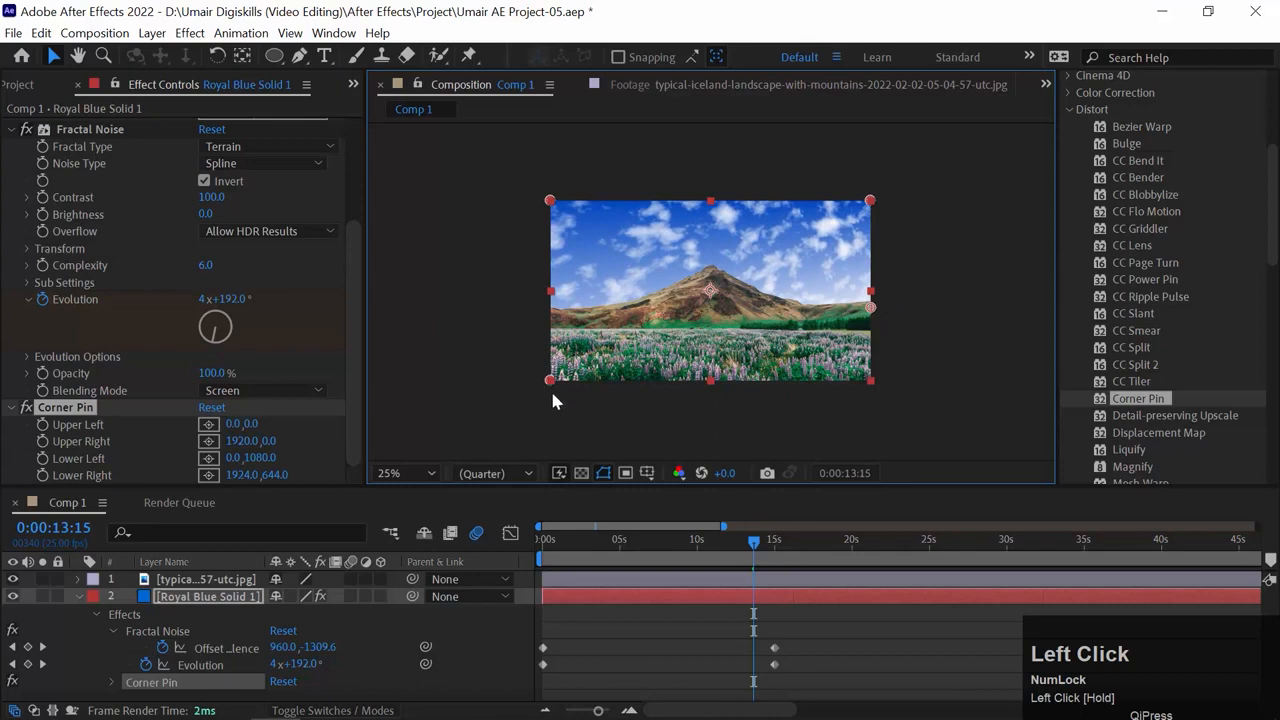
{"action": "left_click_drag", "start_coordinate": [550, 379], "coordinate": [549, 314]}
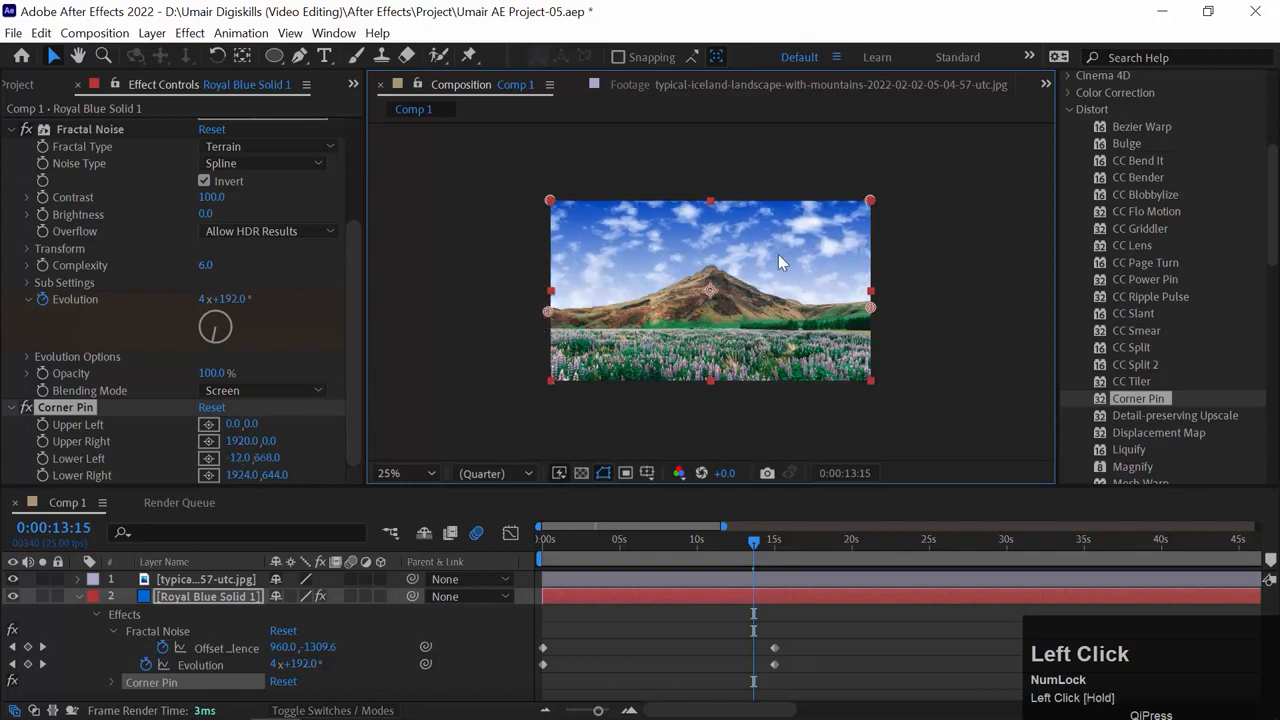
Pull the sky's upper corner pins outward, upper right to about 2960, -96 and upper left to about -1656, -148, and preview from 0:00:00:00
{"action": "key", "text": "ctrl+minus"}
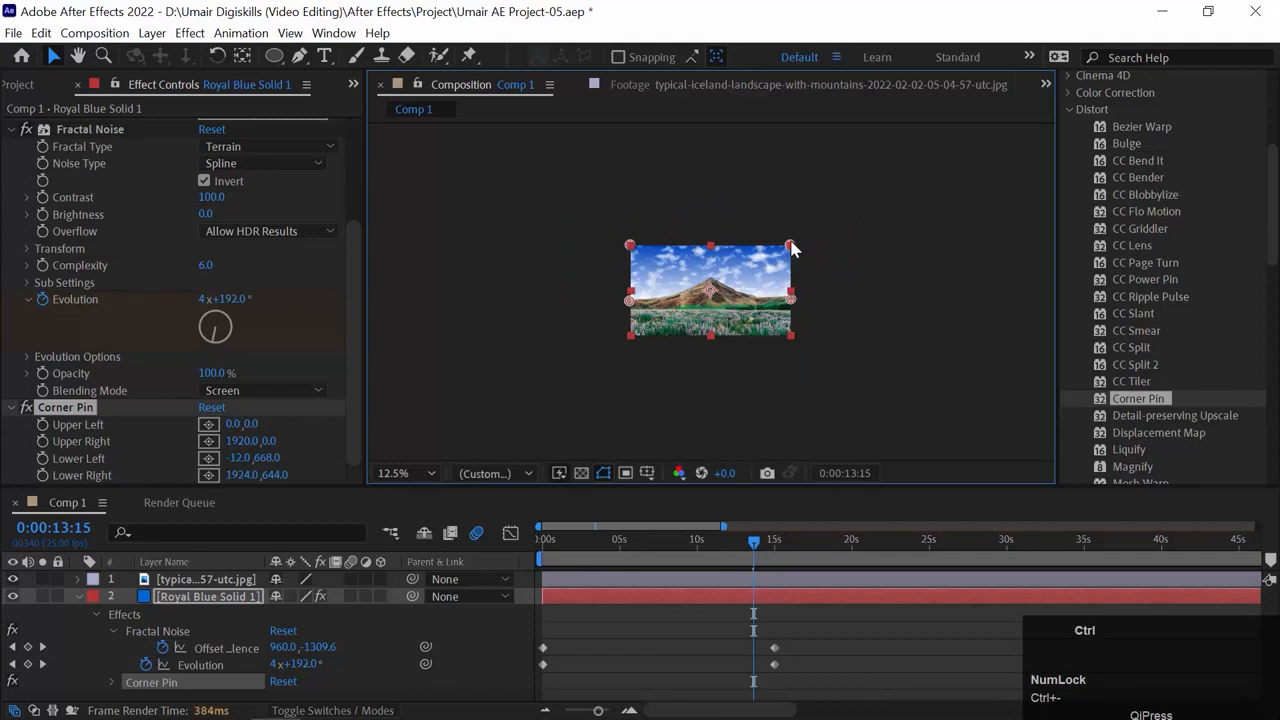
{"action": "key", "text": "ctrl+equal"}
{"action": "left_click_drag", "start_coordinate": [871, 201], "coordinate": [1043, 187]}
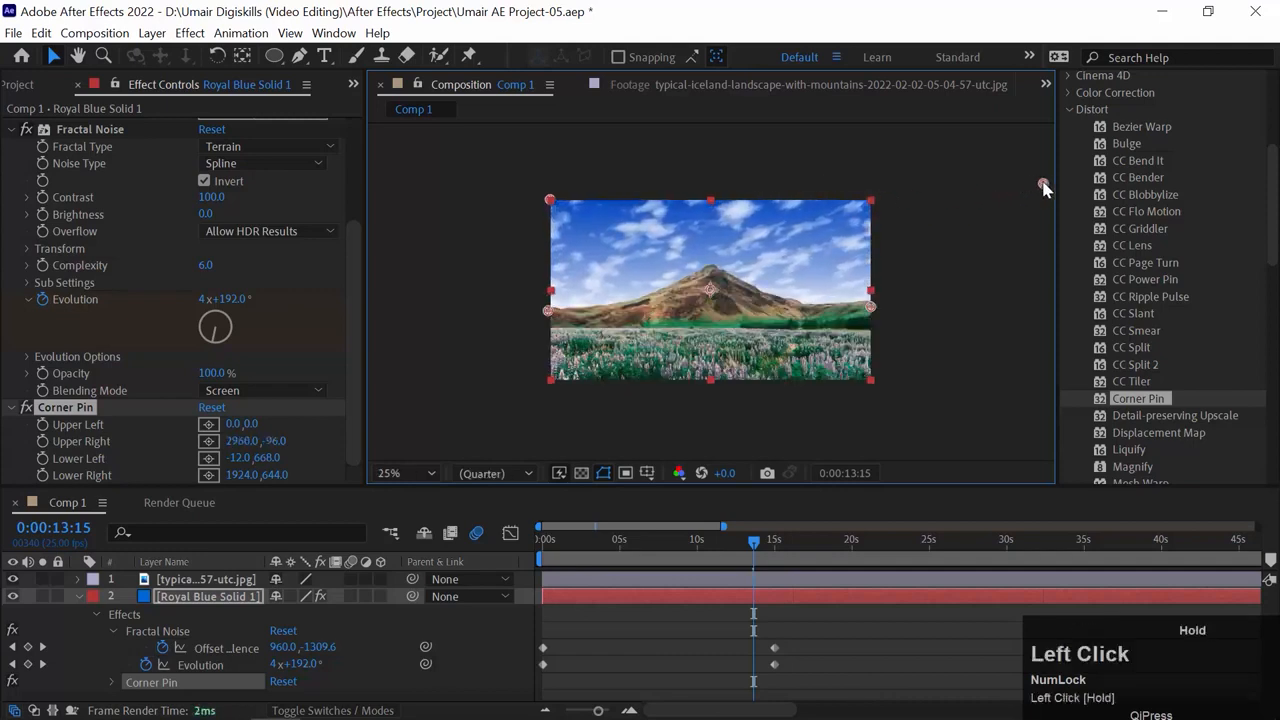
{"action": "left_click_drag", "start_coordinate": [549, 200], "coordinate": [272, 177]}
{"action": "left_click_drag", "start_coordinate": [691, 546], "coordinate": [443, 538]}
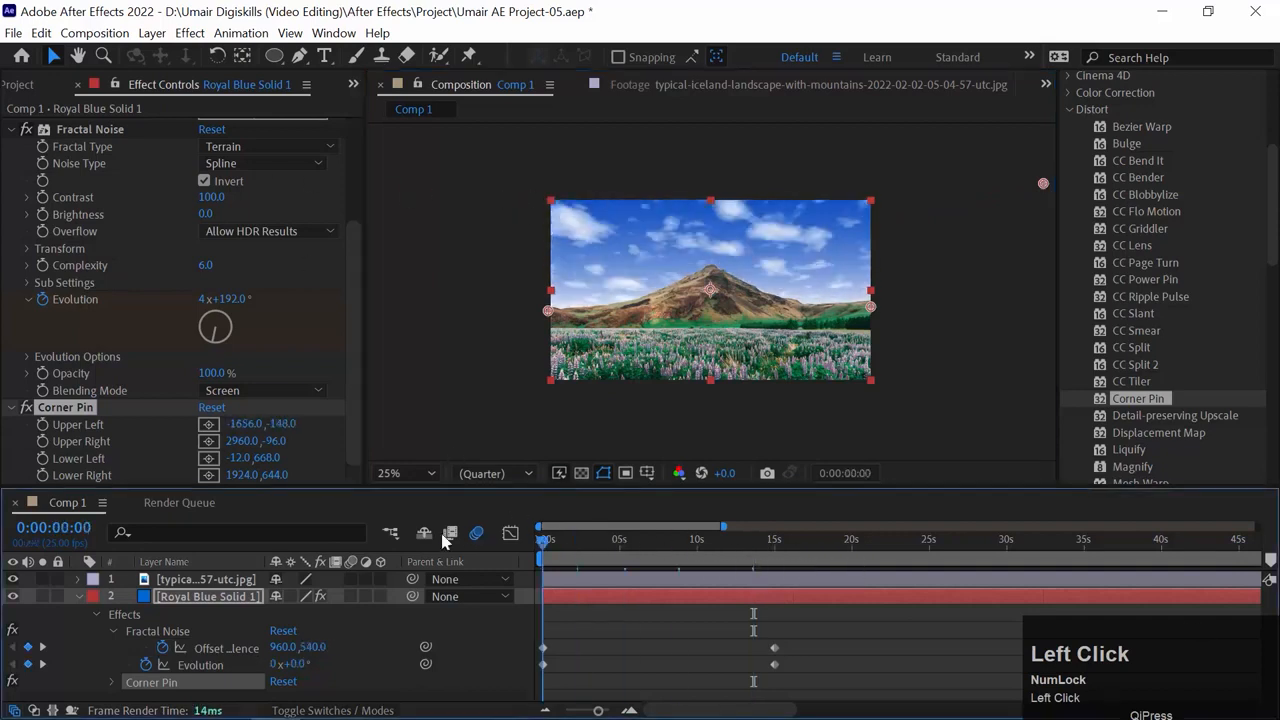
{"action": "key", "text": "space"}
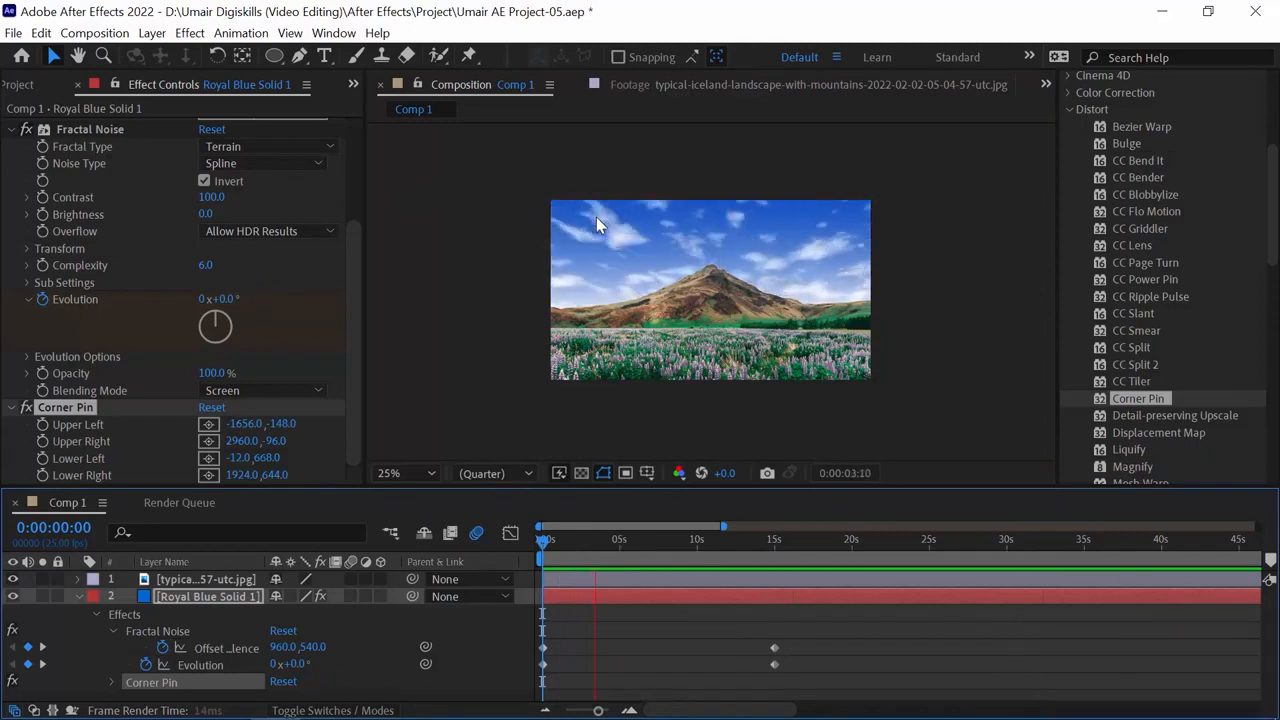
{"action": "key", "text": "space"}
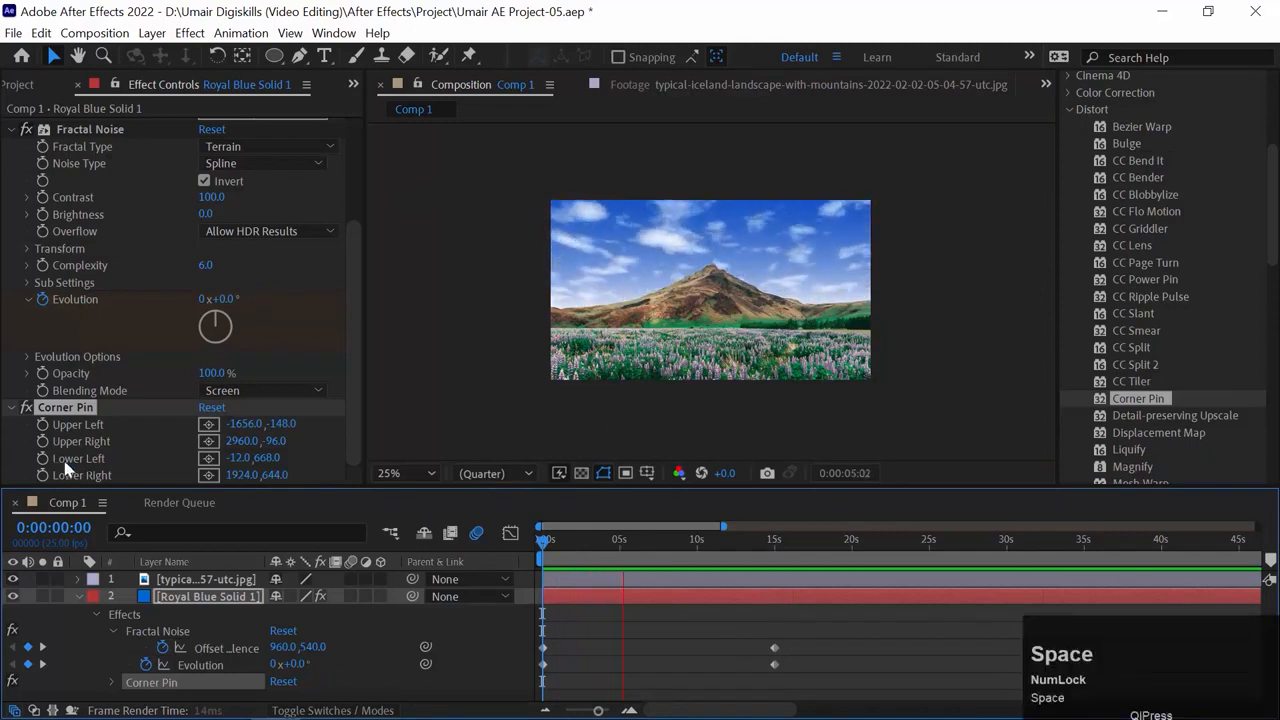
Preview the sky with Corner Pin switched off, fitting the composition view up to 100%, and switch the effect back on
{"action": "left_click", "coordinate": [27, 407]}
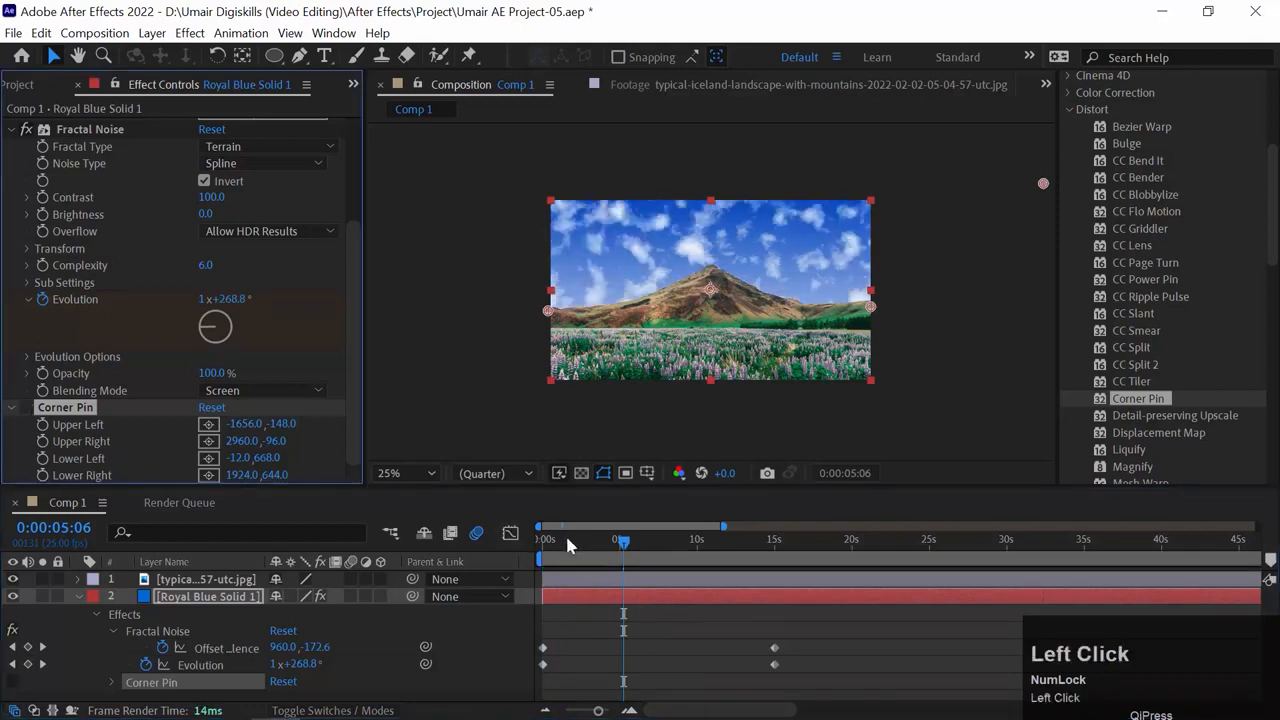
{"action": "key", "text": "space"}
{"action": "left_click", "coordinate": [430, 473]}
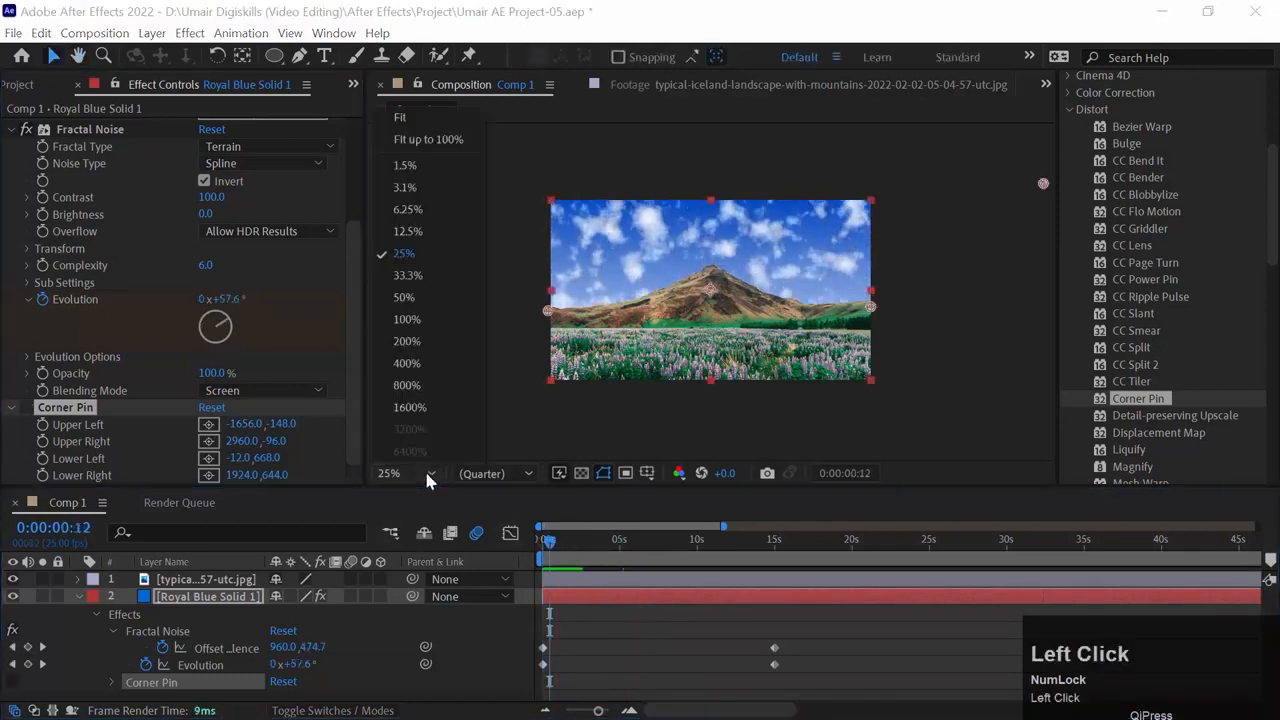
{"action": "left_click", "coordinate": [428, 139]}
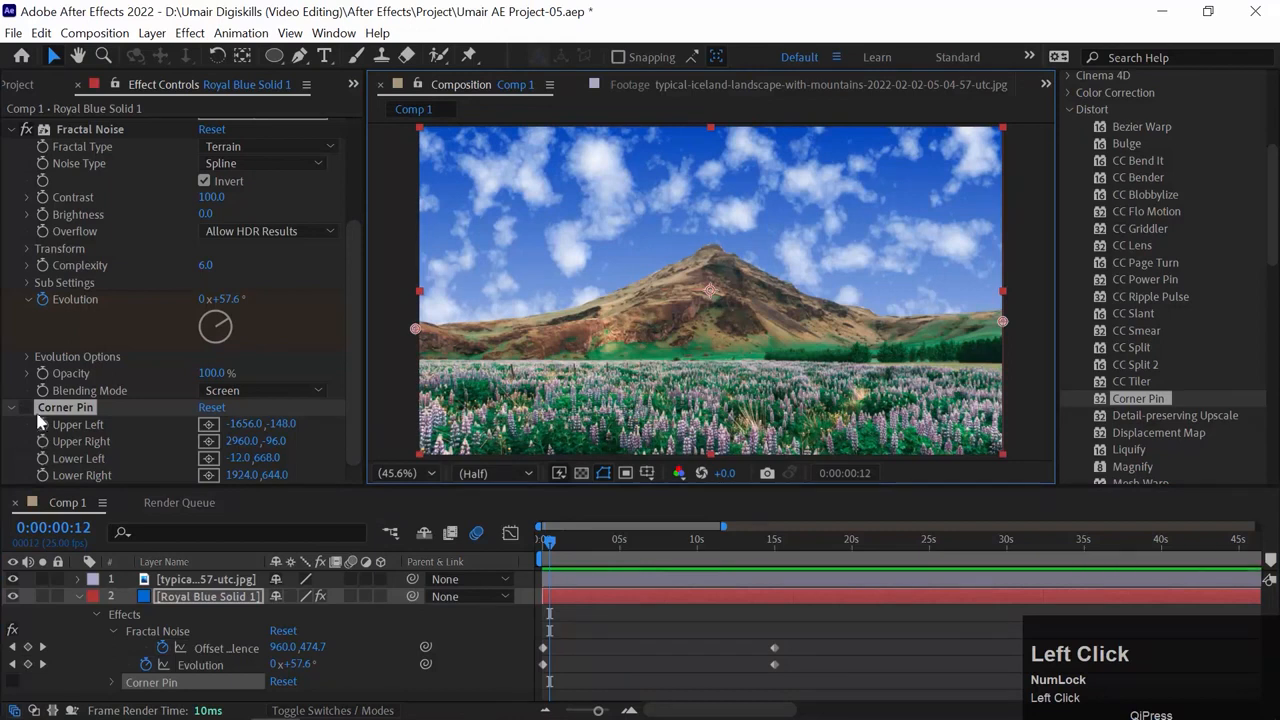
{"action": "left_click", "coordinate": [467, 547]}
{"action": "key", "text": "space"}
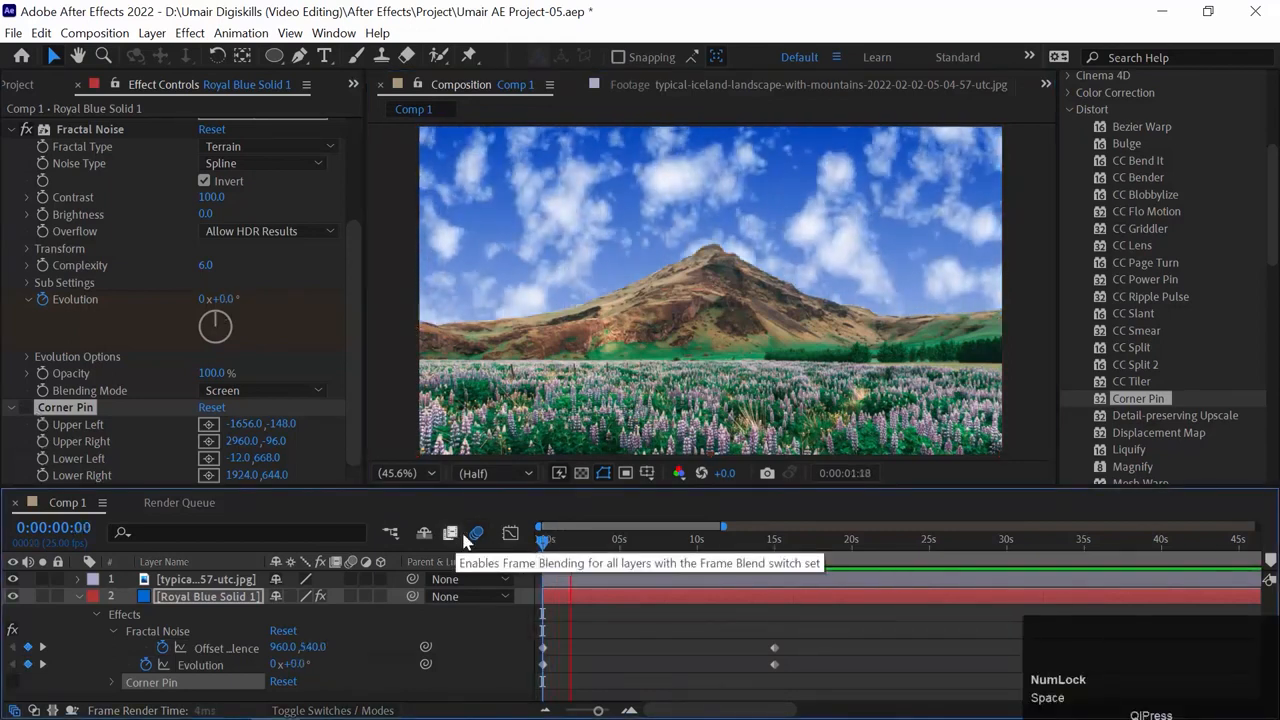
{"action": "key", "text": "space"}
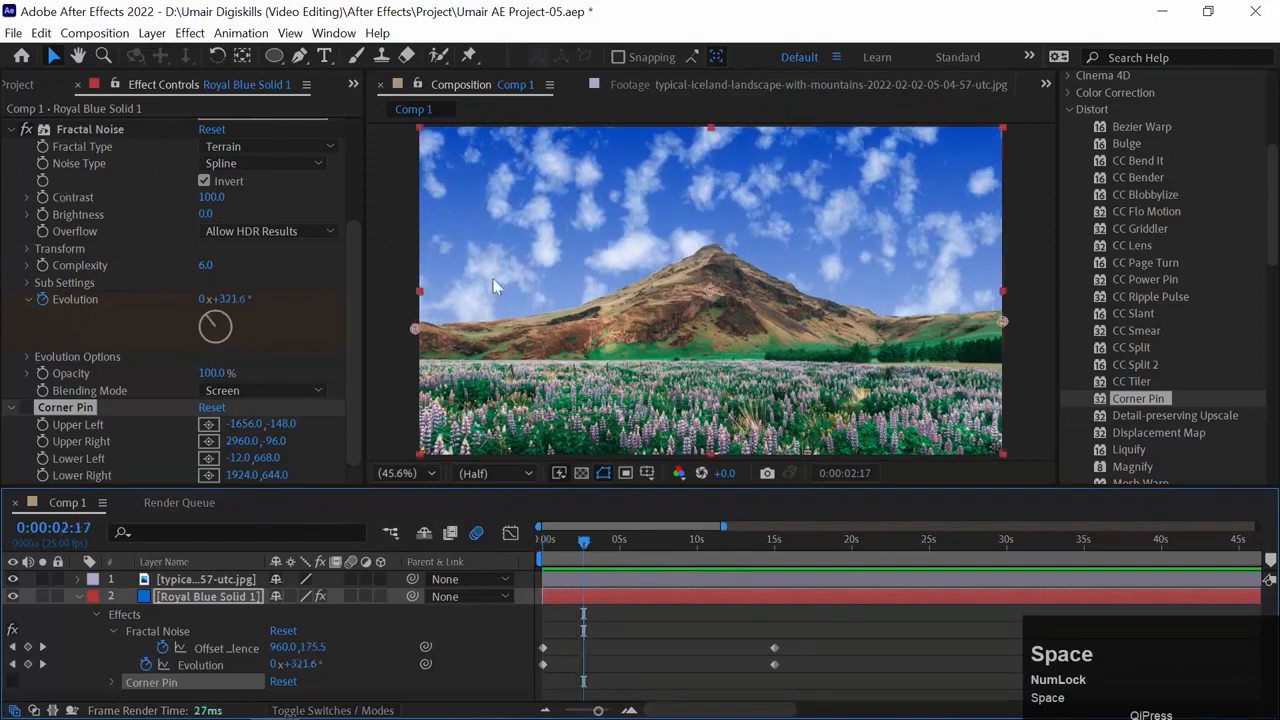
{"action": "left_click", "coordinate": [28, 414]}
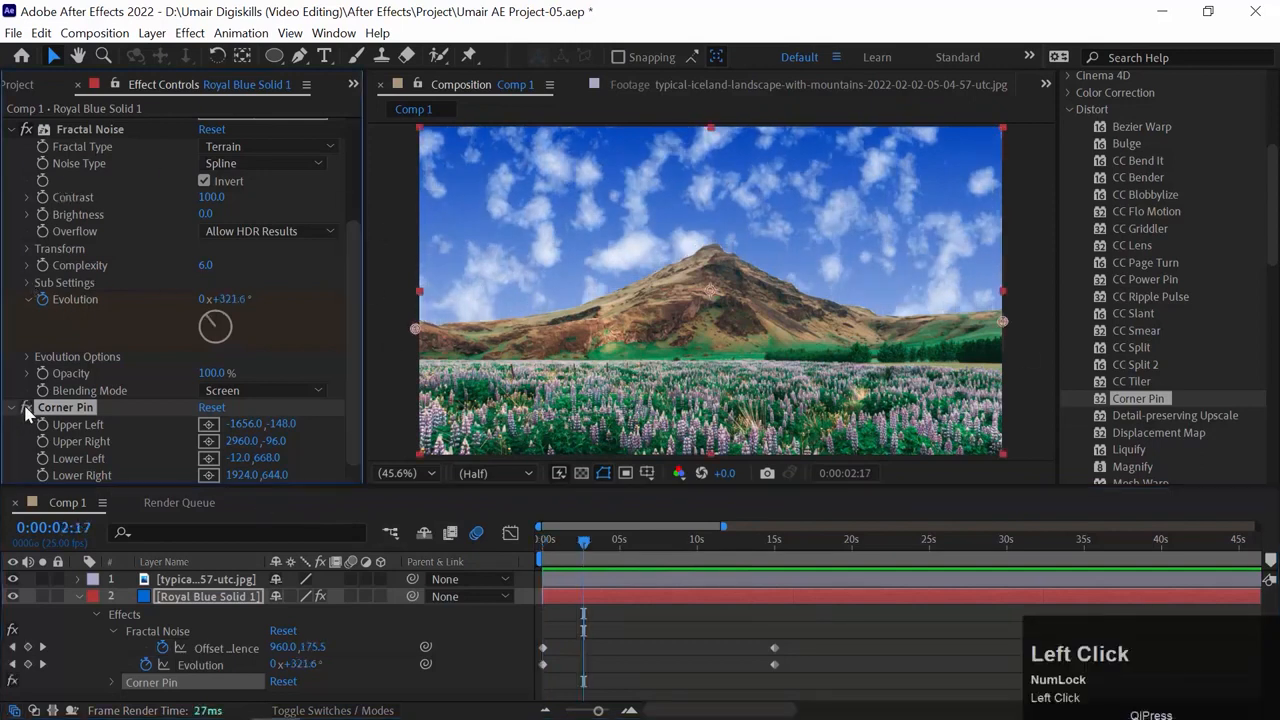
Preview the perspective cloud motion with Corner Pin active from 0:00:00:00 and return to the first frame
{"action": "left_click", "coordinate": [542, 541]}
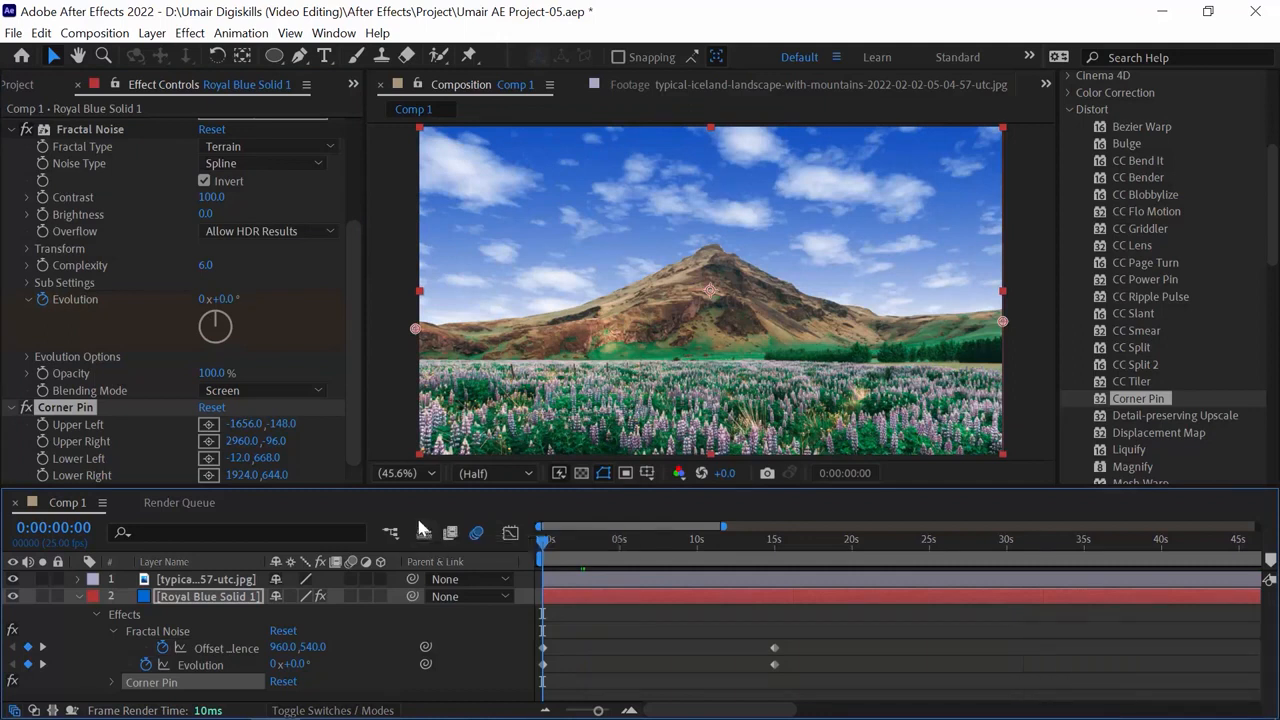
{"action": "key", "text": "space"}
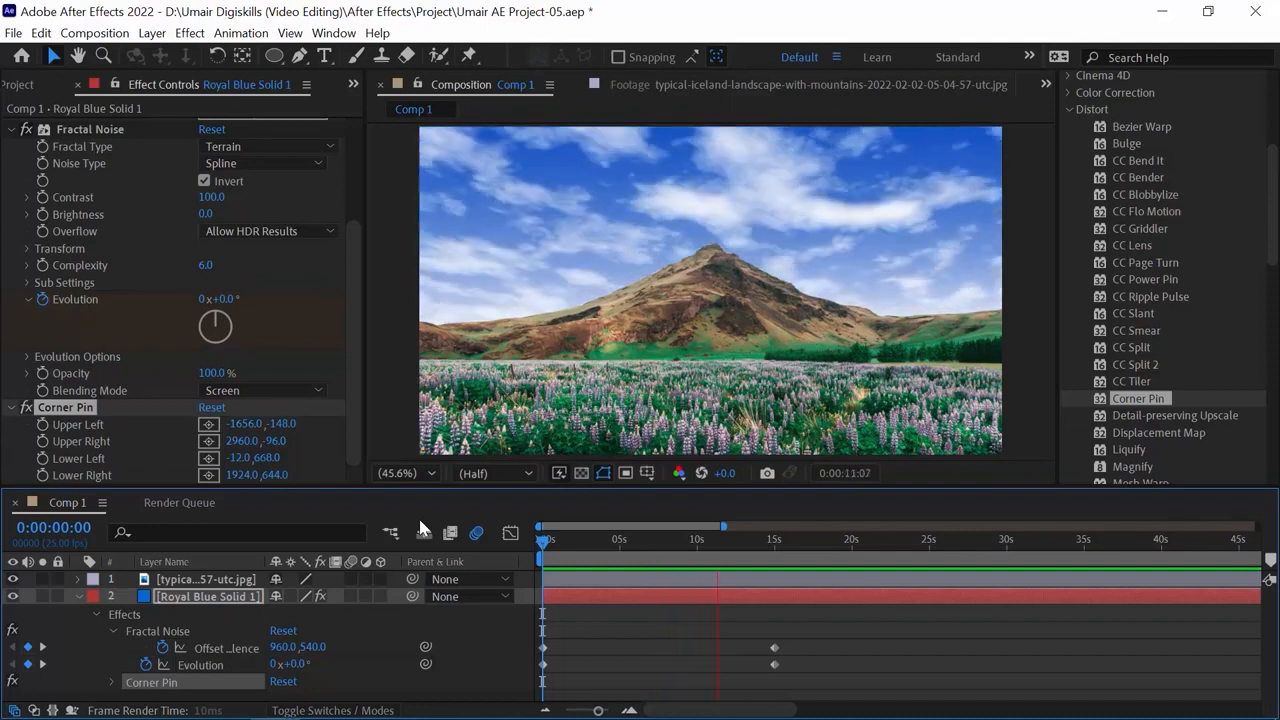
{"action": "key", "text": "space"}
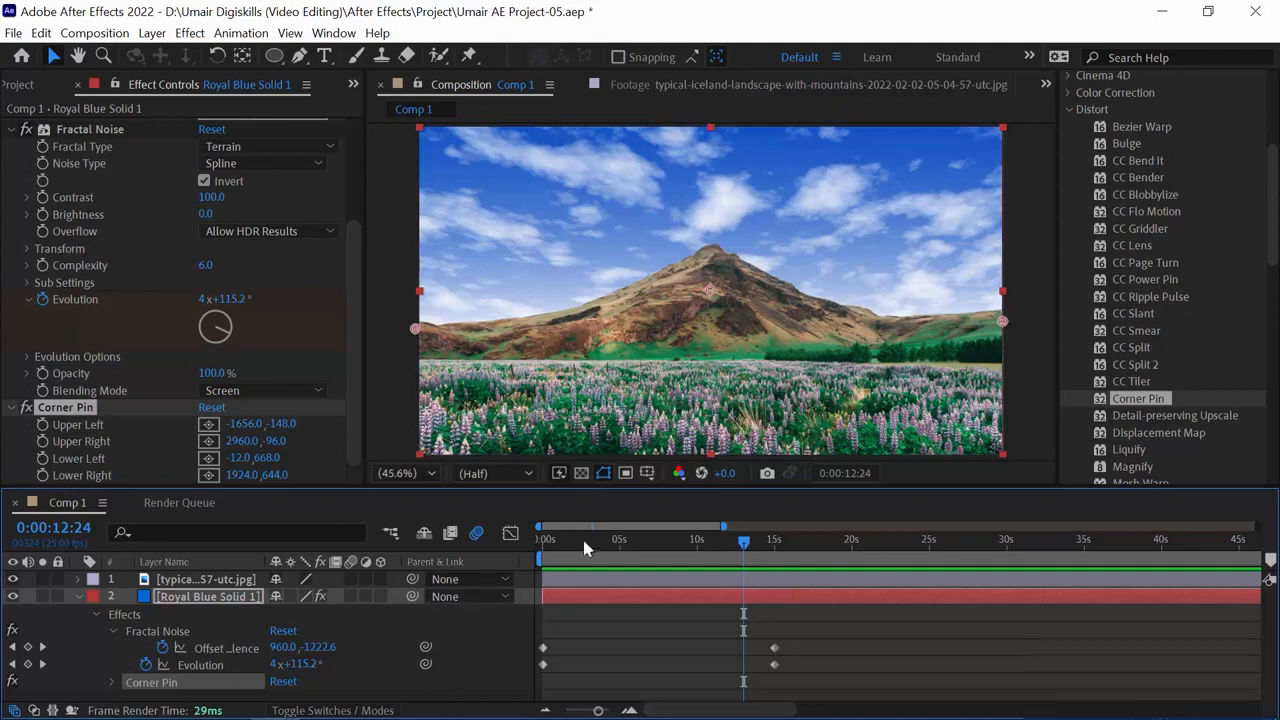
{"action": "left_click", "coordinate": [545, 540]}
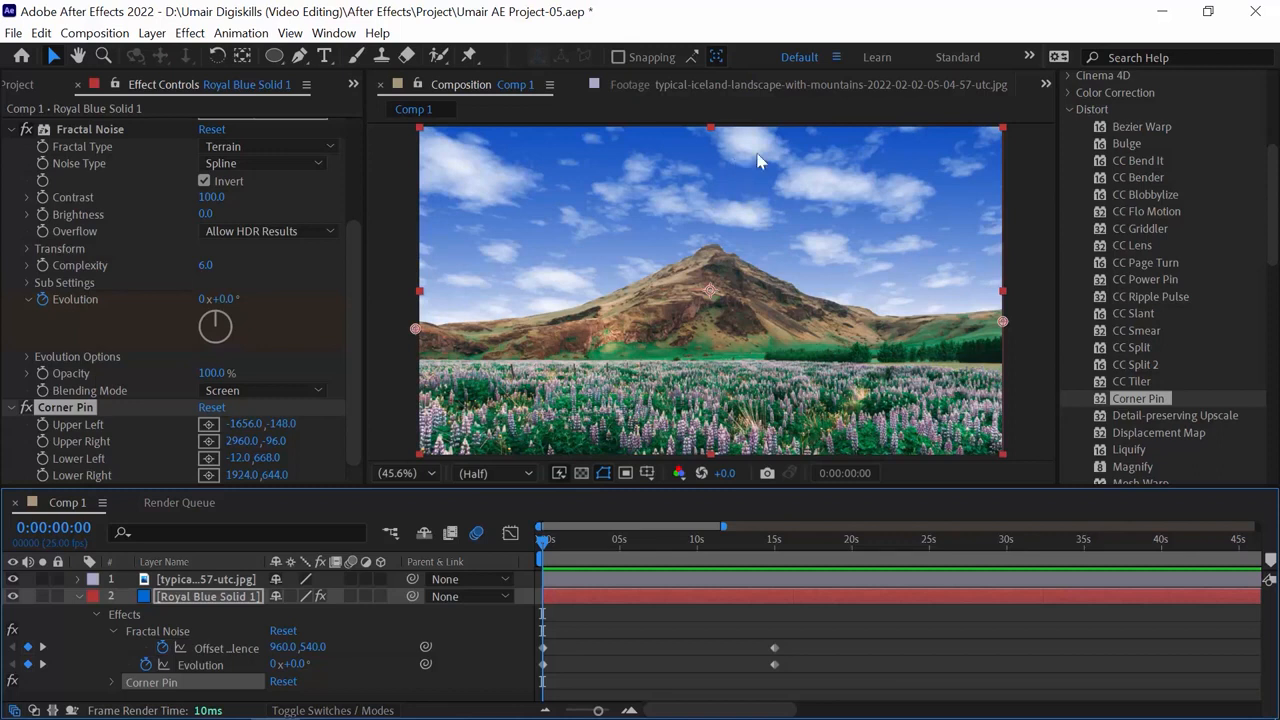
Duplicate the Royal Blue Solid 1 layer and move one copy above the mountain photo layer
{"action": "left_click", "coordinate": [78, 596]}
{"action": "left_click", "coordinate": [215, 579]}
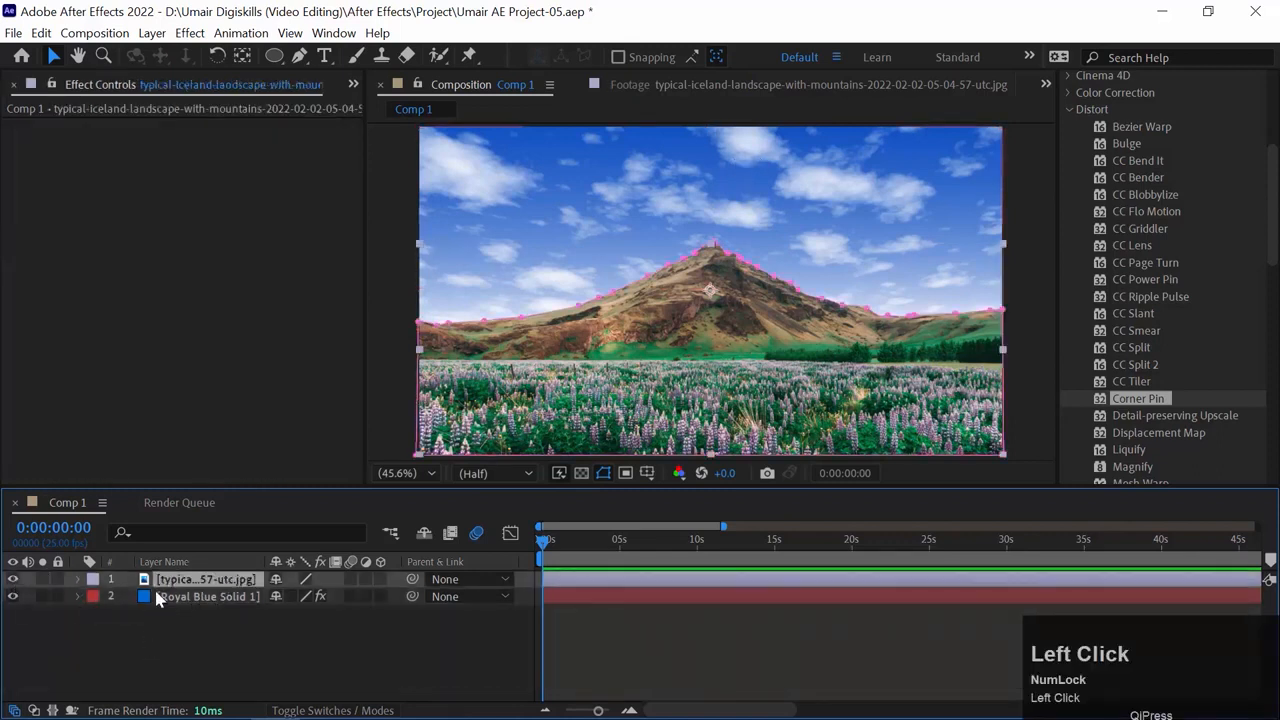
{"action": "left_click", "coordinate": [58, 599]}
{"action": "left_click", "coordinate": [13, 597]}
{"action": "left_click", "coordinate": [13, 597]}
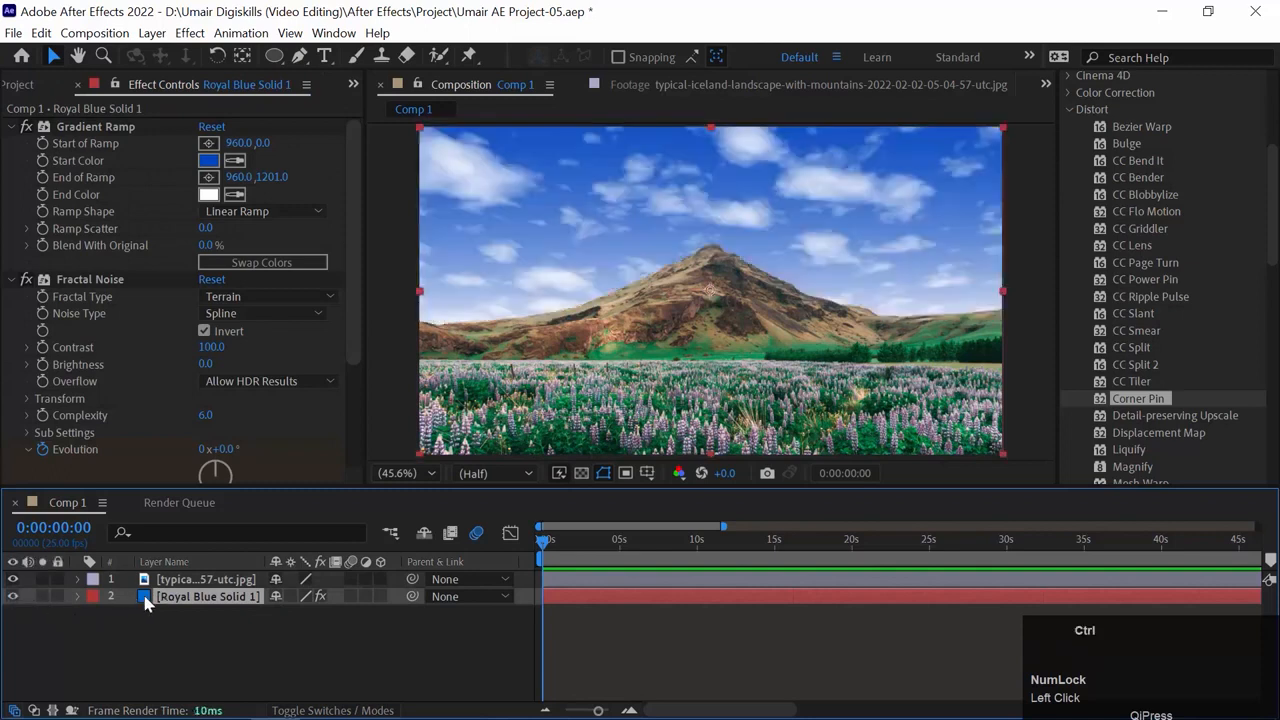
{"action": "key", "text": "ctrl+d"}
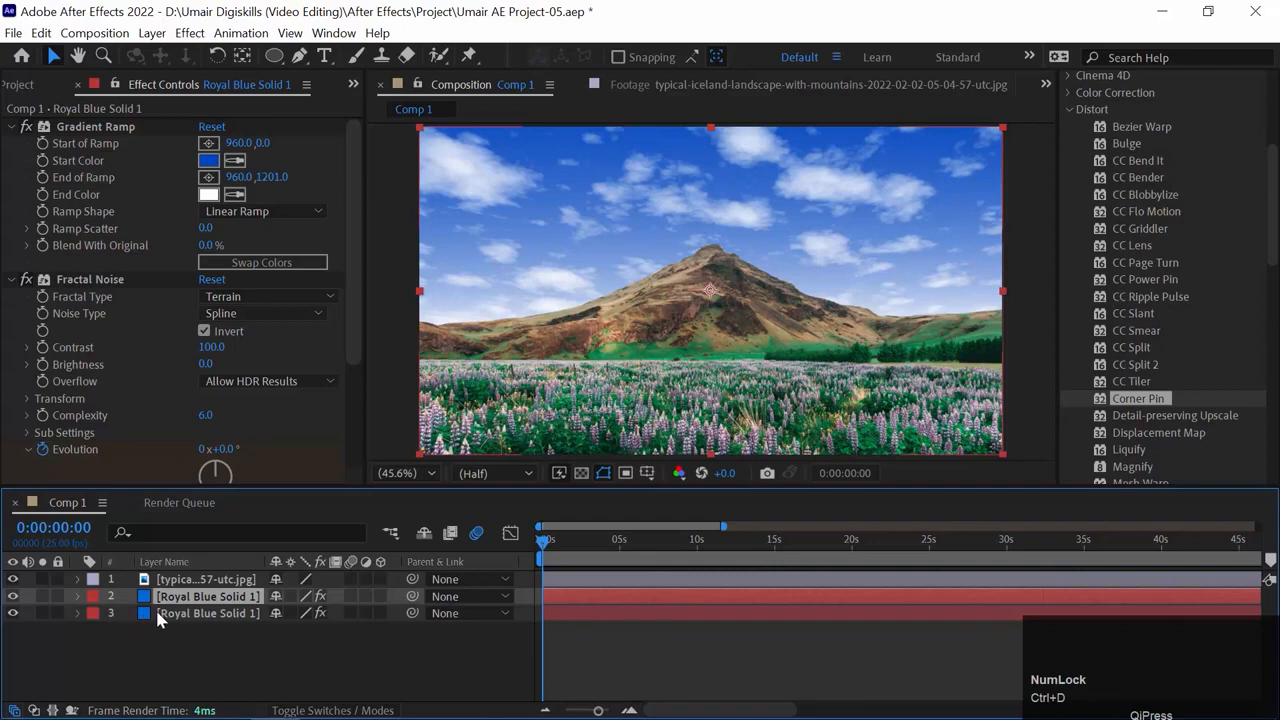
{"action": "left_click", "coordinate": [136, 615]}
{"action": "left_click_drag", "start_coordinate": [148, 615], "coordinate": [148, 572]}
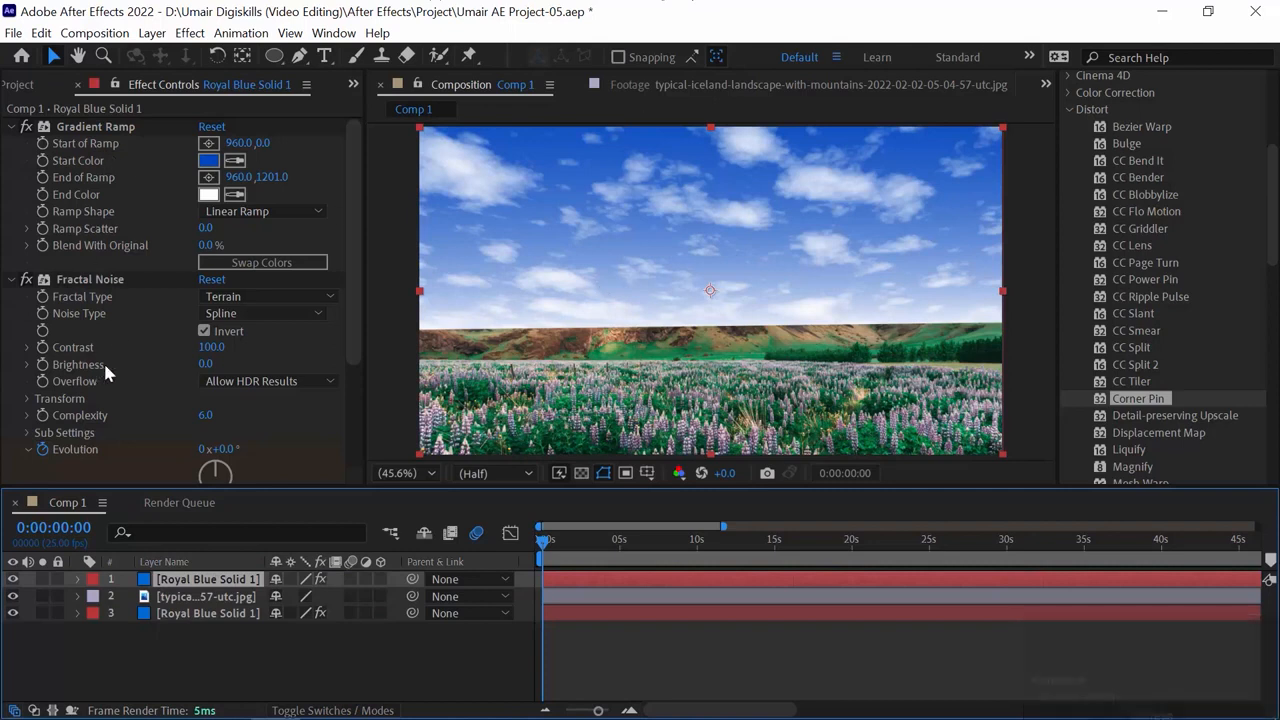
Delete the Corner Pin effect from the uppermost Royal Blue Solid 1 layer
{"action": "scroll", "coordinate": [104, 360], "scroll_direction": "down", "scroll_amount": 3}
{"action": "left_click", "coordinate": [72, 409]}
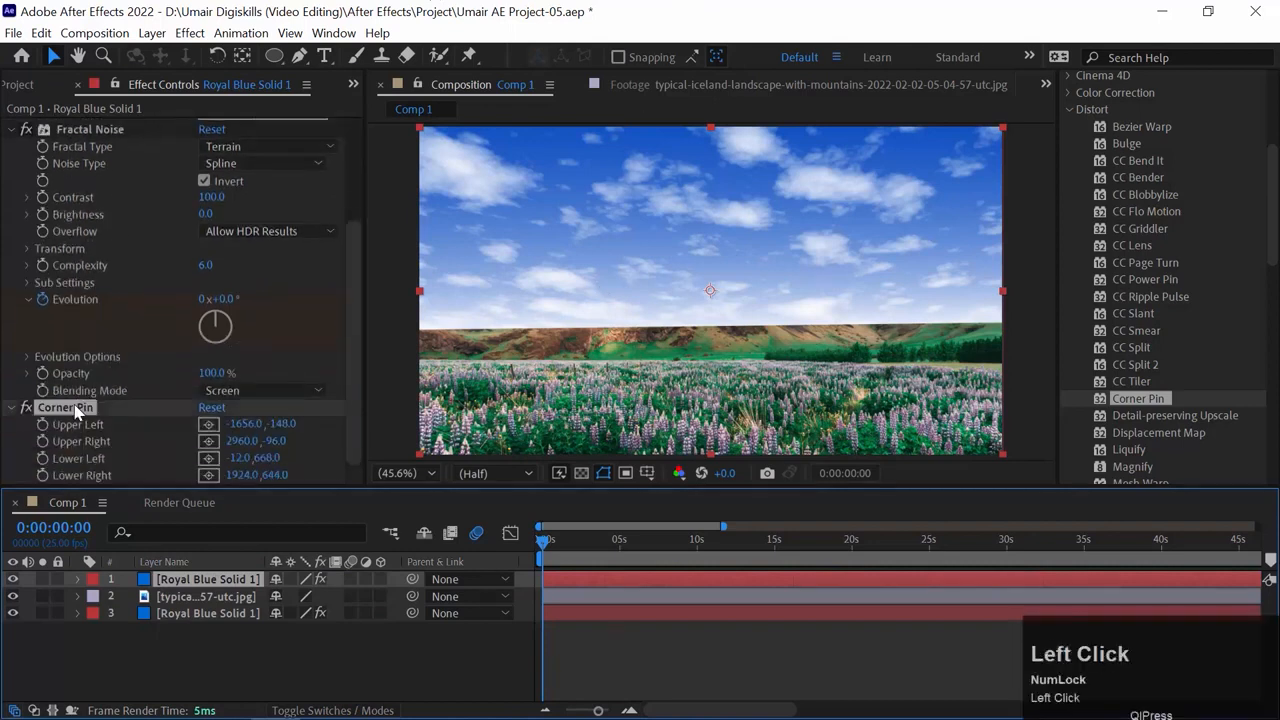
{"action": "key", "text": "Delete"}
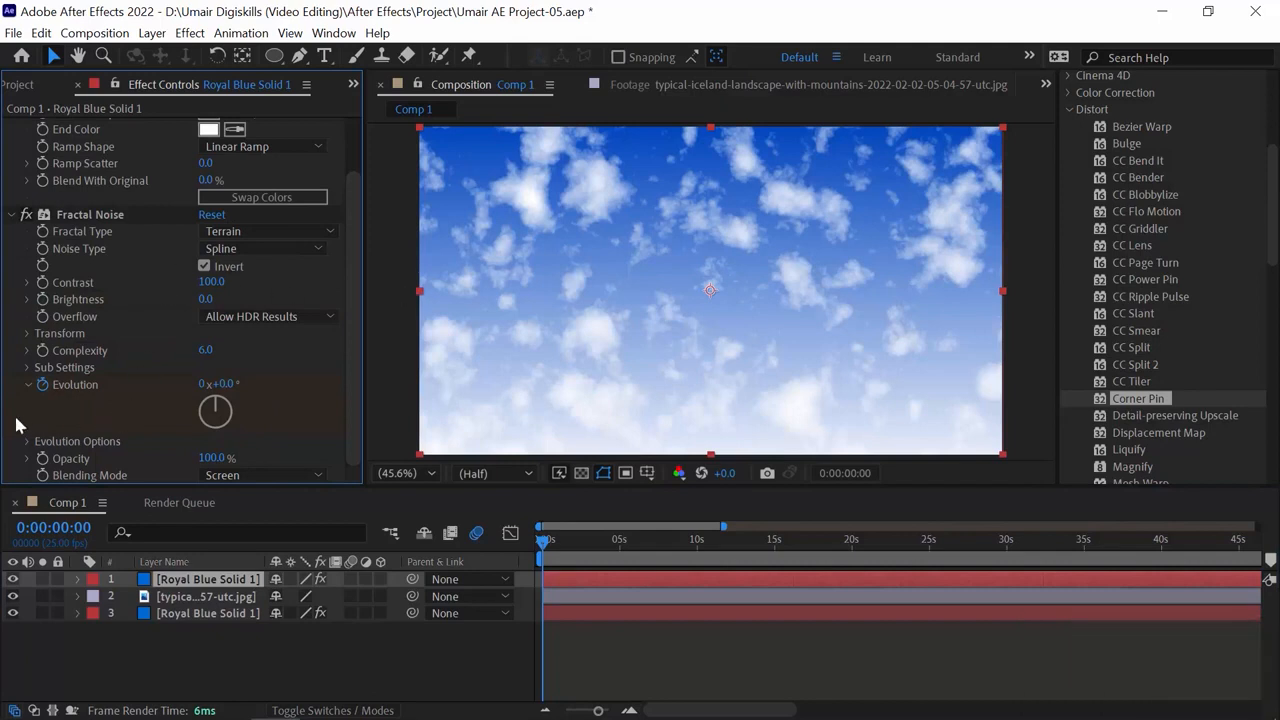
Disable Invert in the uppermost solid's Fractal Noise and set its Blending Mode to Normal
{"action": "left_click", "coordinate": [204, 266]}
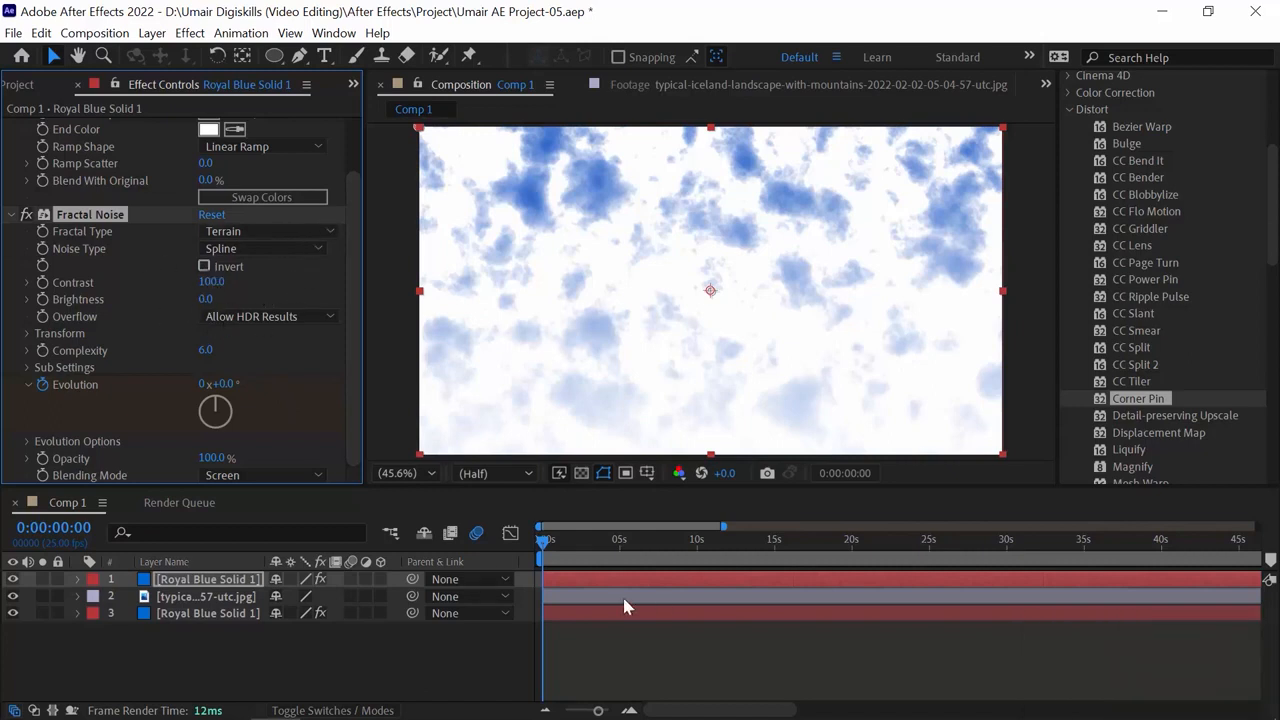
{"action": "left_click", "coordinate": [263, 474]}
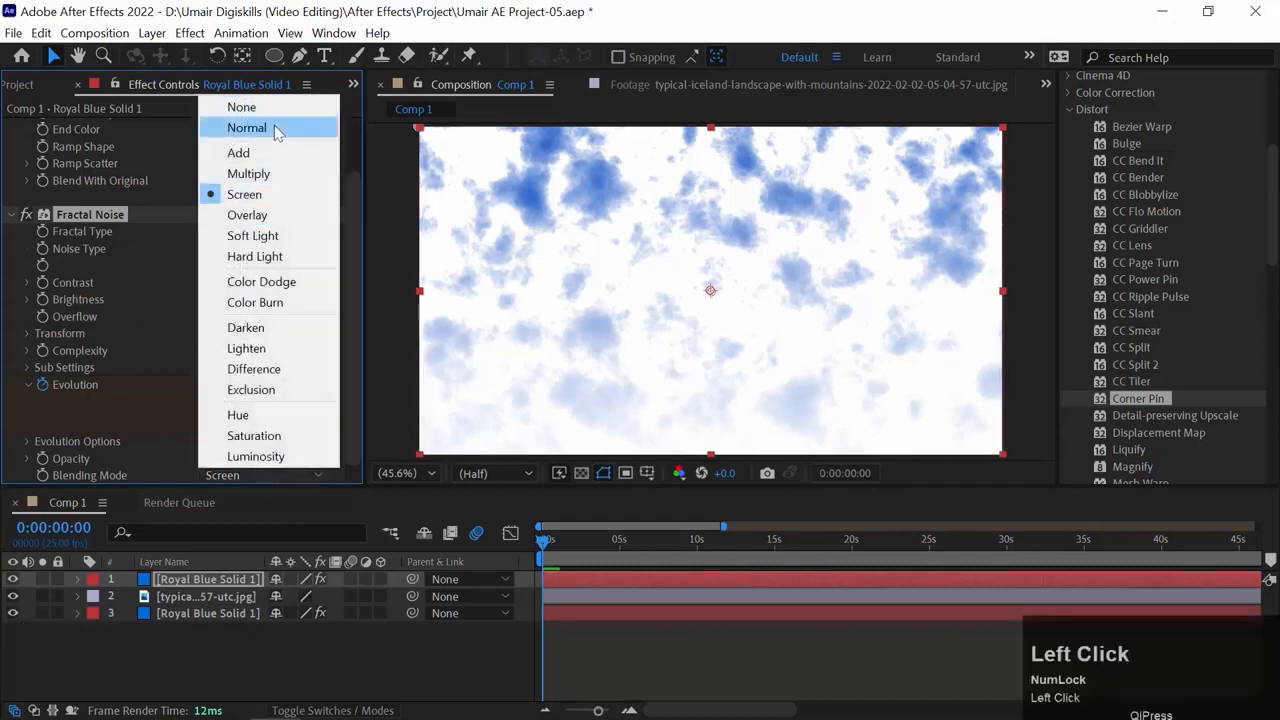
{"action": "left_click", "coordinate": [277, 128]}
{"action": "left_click_drag", "start_coordinate": [556, 543], "coordinate": [510, 545]}
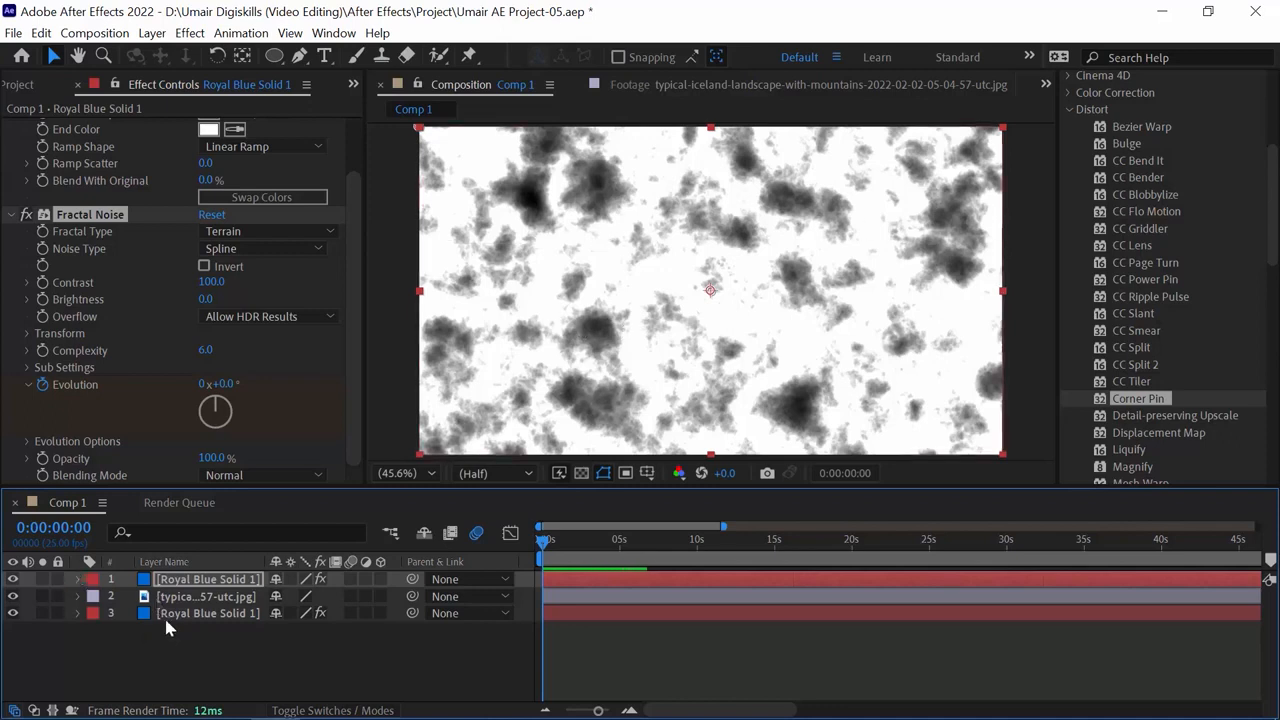
Pre-compose the uppermost solid as Royal Blue Solid 1 Comp 1, leaving all attributes in Comp 1
{"action": "right_click", "coordinate": [146, 586]}
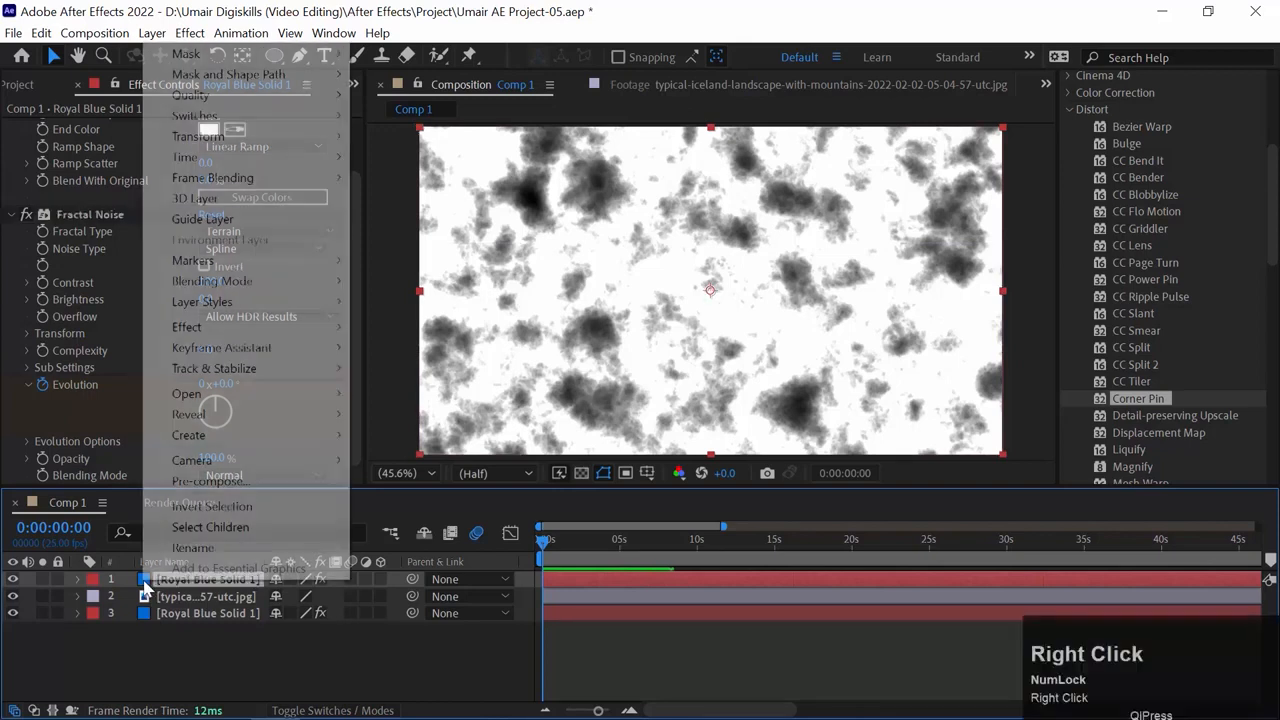
{"action": "left_click", "coordinate": [175, 657]}
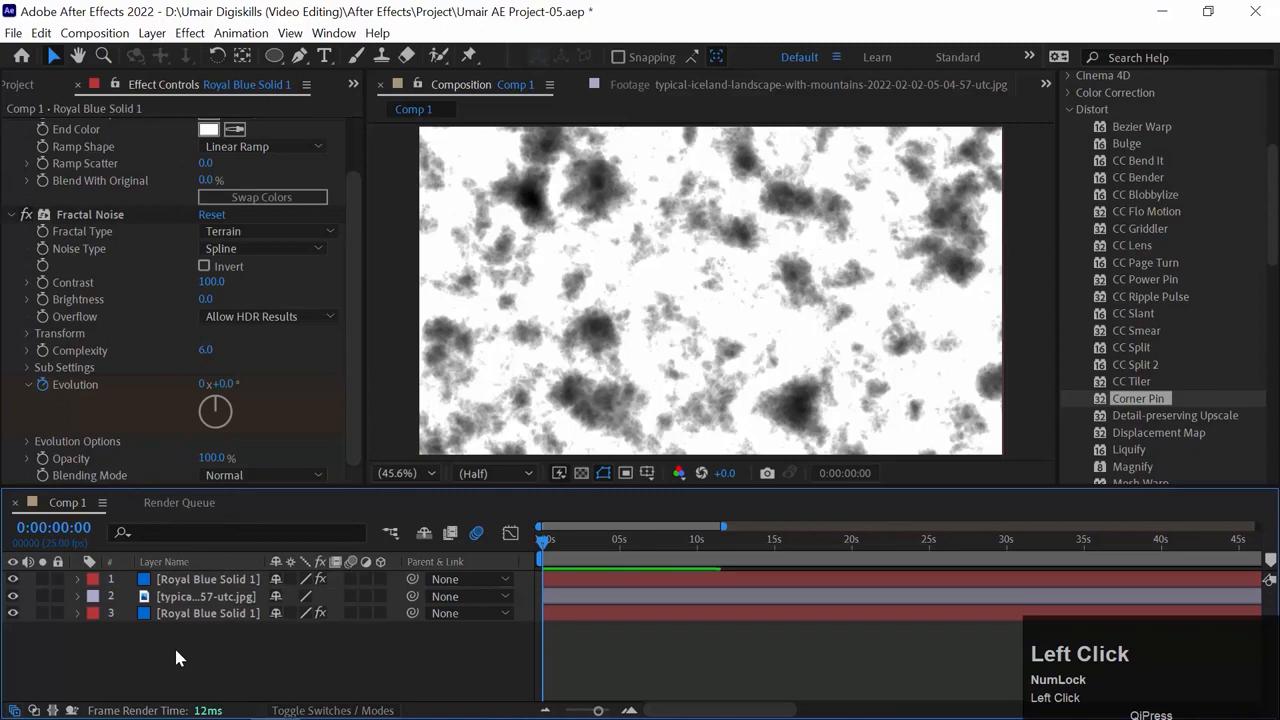
{"action": "left_click", "coordinate": [143, 581]}
{"action": "right_click", "coordinate": [145, 590]}
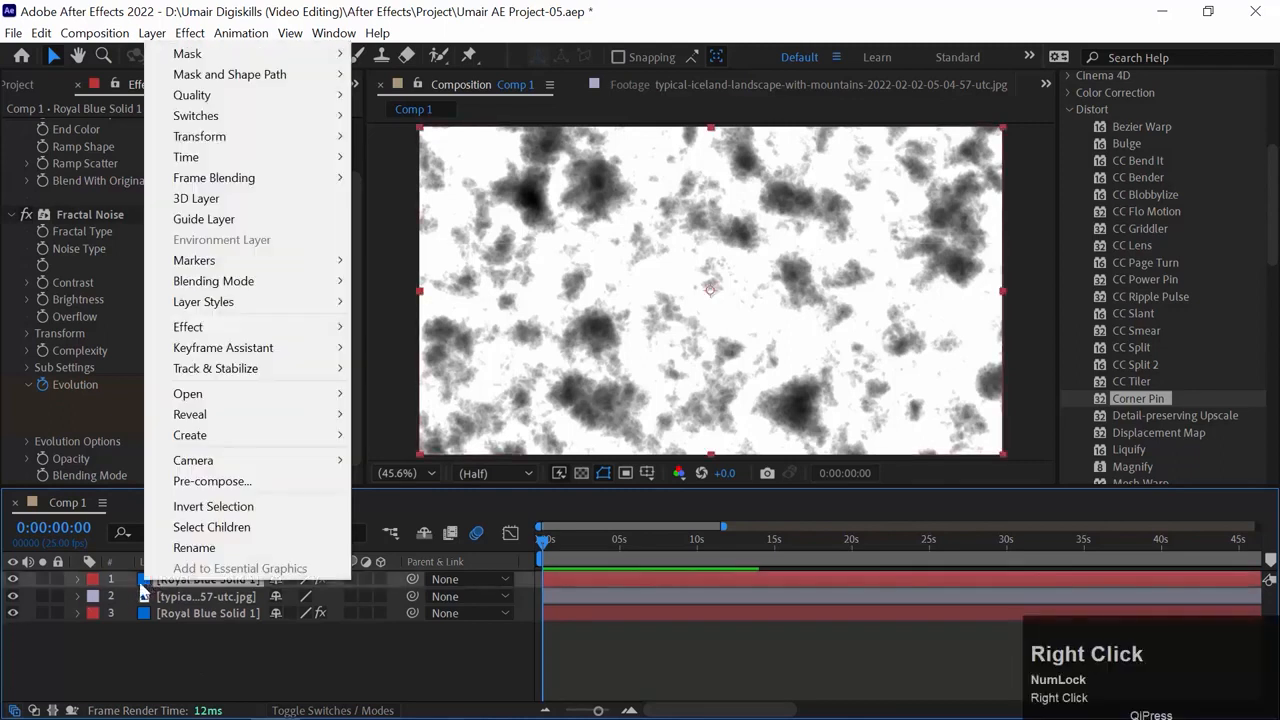
{"action": "left_click", "coordinate": [215, 482]}
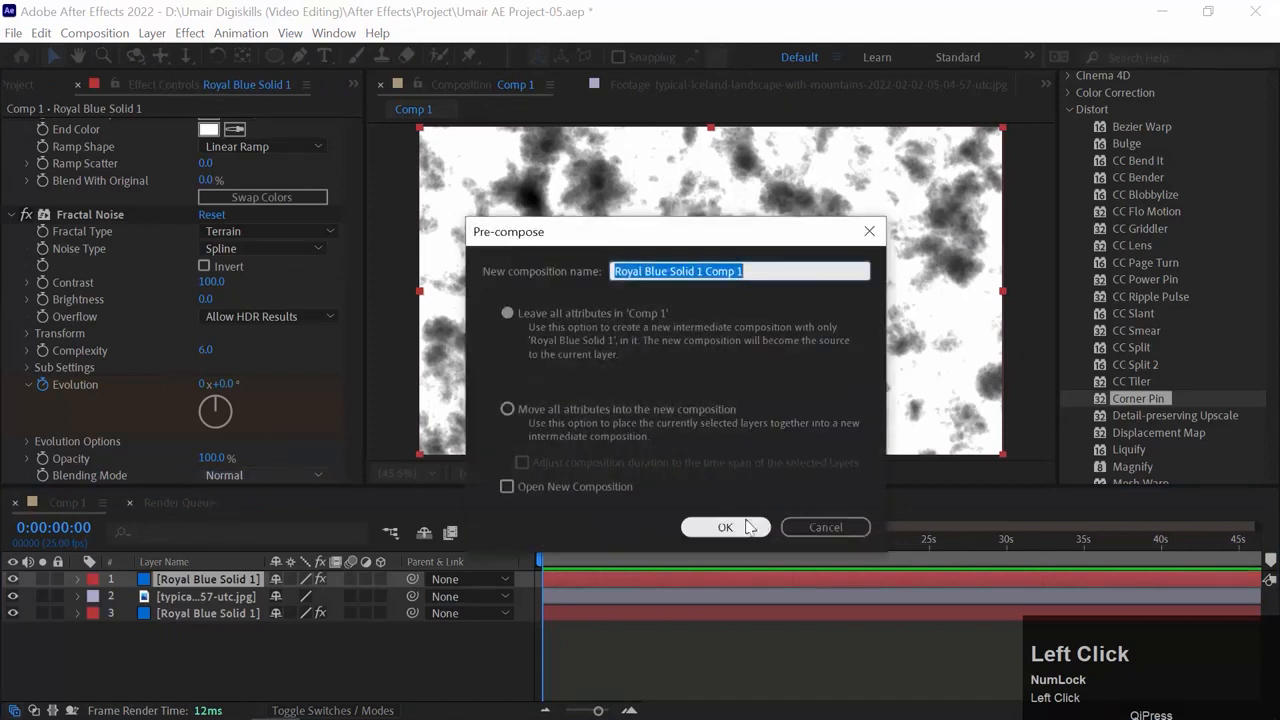
{"action": "left_click", "coordinate": [723, 522]}
Flip the Royal Blue Solid 1 Comp 1 layer vertically and preview the noise motion
{"action": "left_click", "coordinate": [135, 580]}
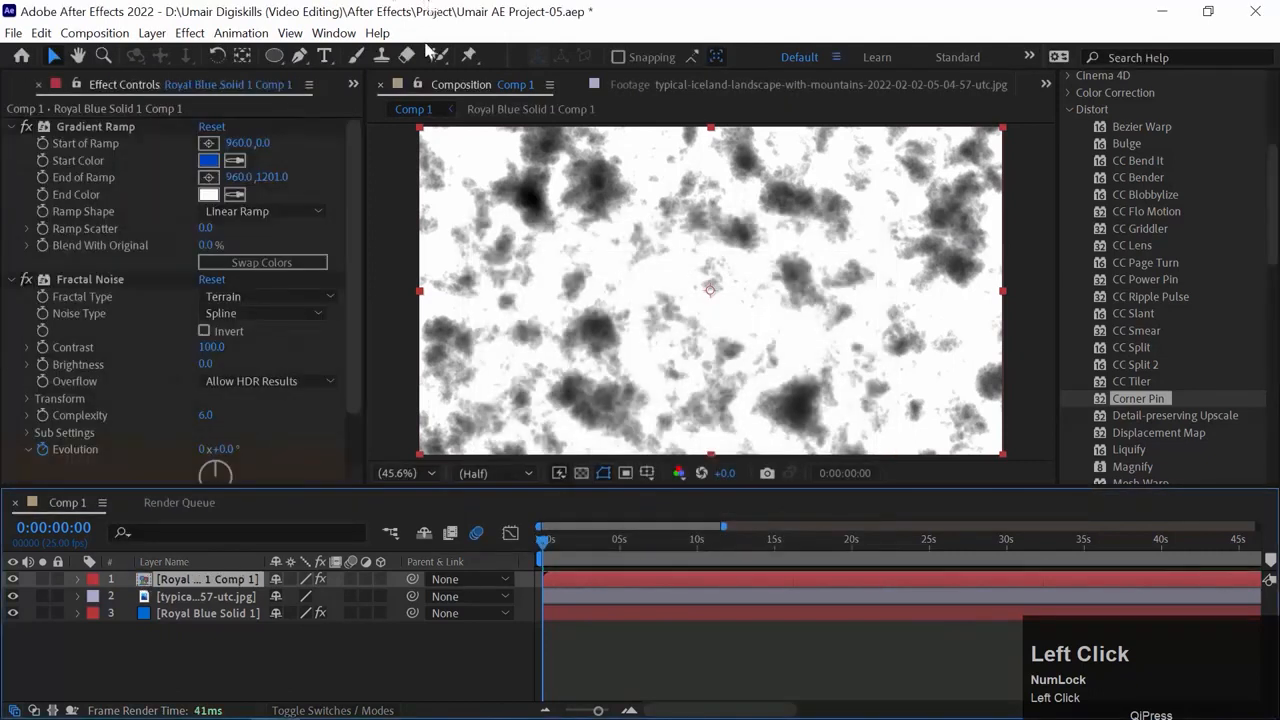
{"action": "left_click", "coordinate": [152, 33]}
{"action": "mouse_move", "coordinate": [203, 257]}
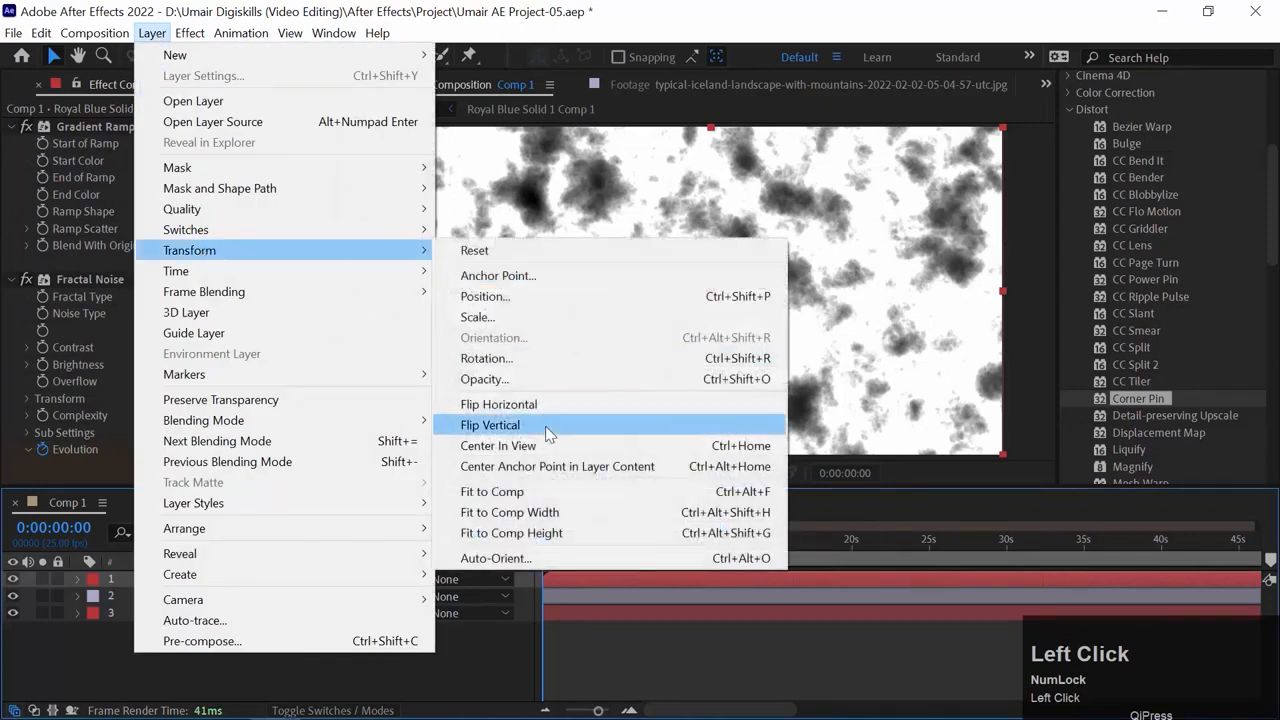
{"action": "left_click", "coordinate": [544, 426]}
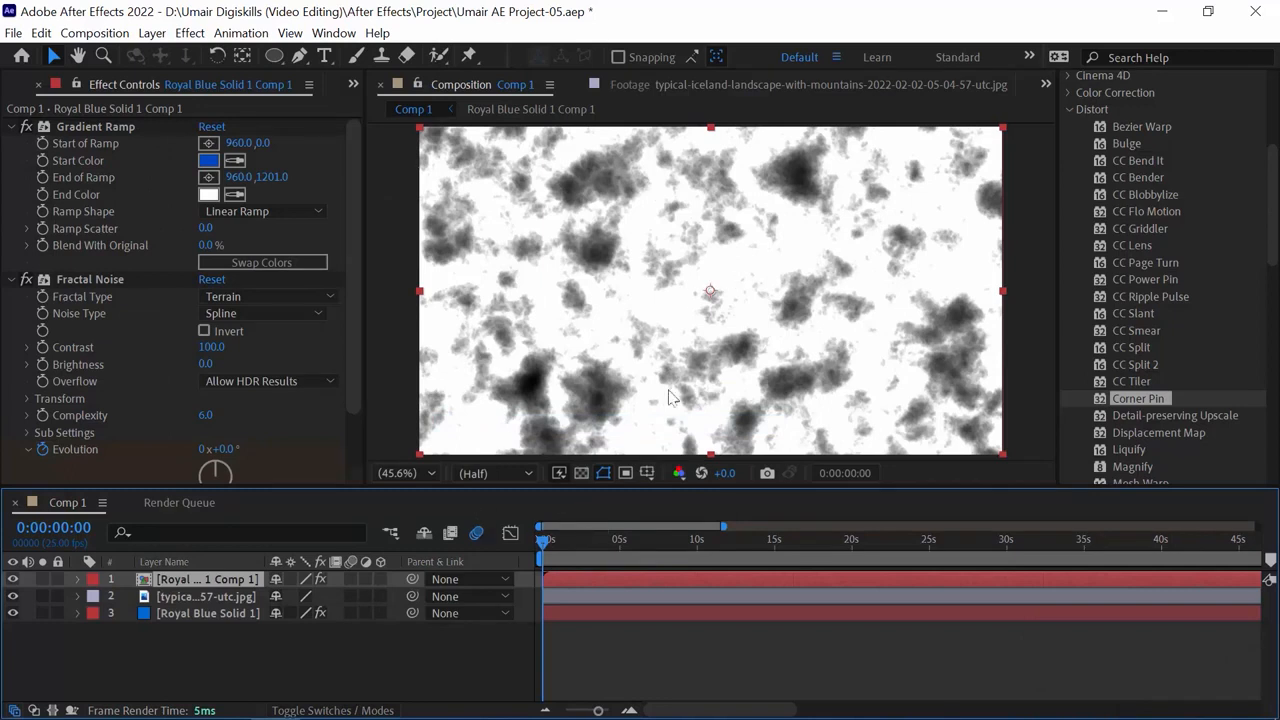
{"action": "key", "text": "space"}
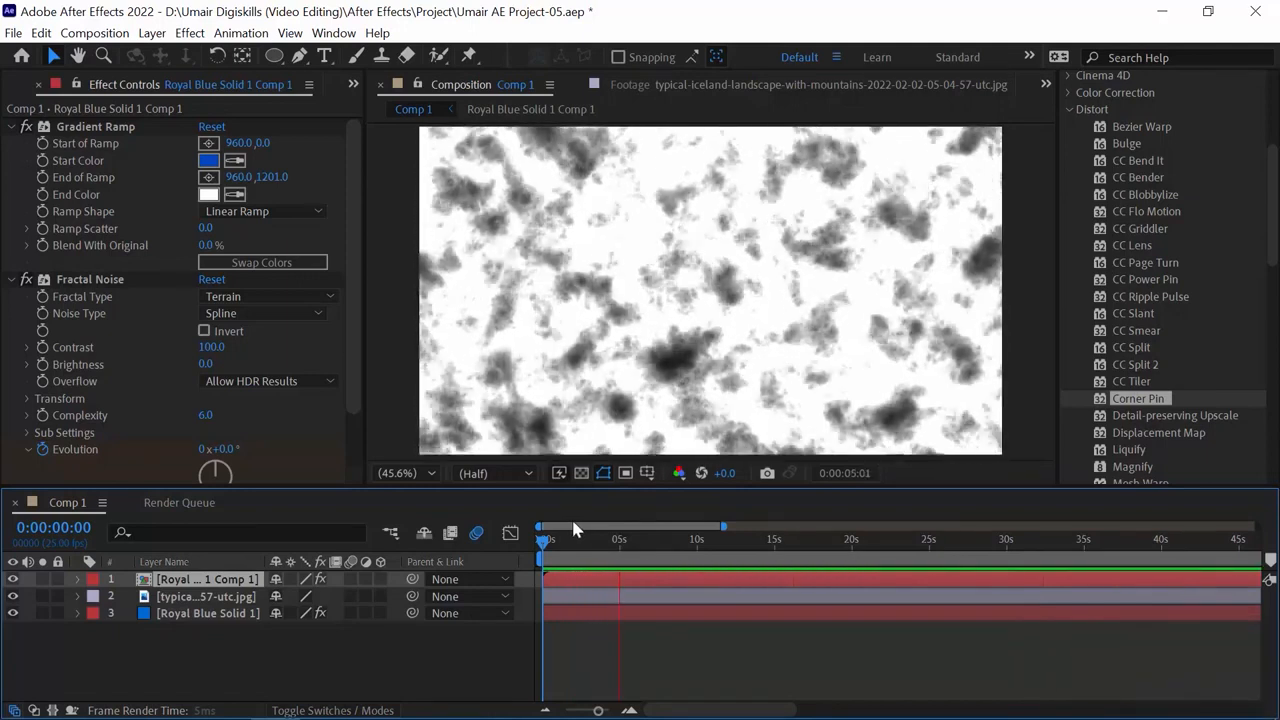
{"action": "key", "text": "space"}
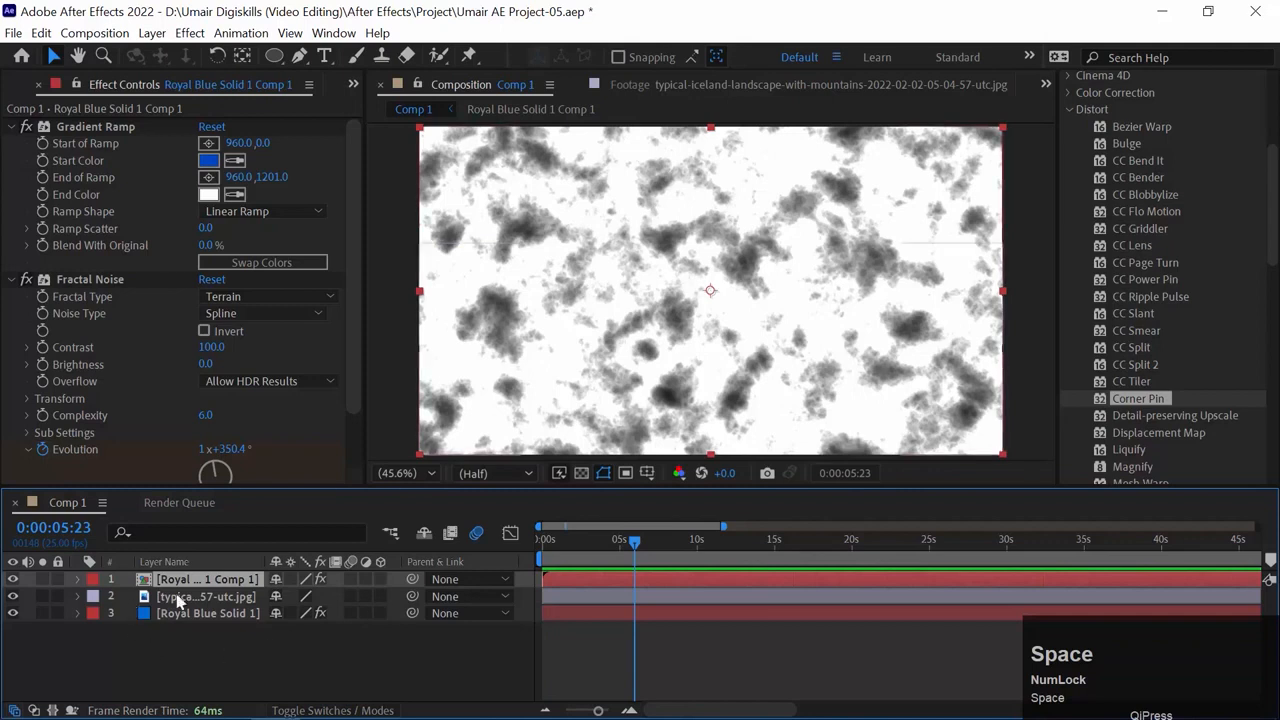
Duplicate the mountain photo layer and move the copy above Royal Blue Solid 1 Comp 1
{"action": "left_click", "coordinate": [178, 603]}
{"action": "key", "text": "ctrl+d"}
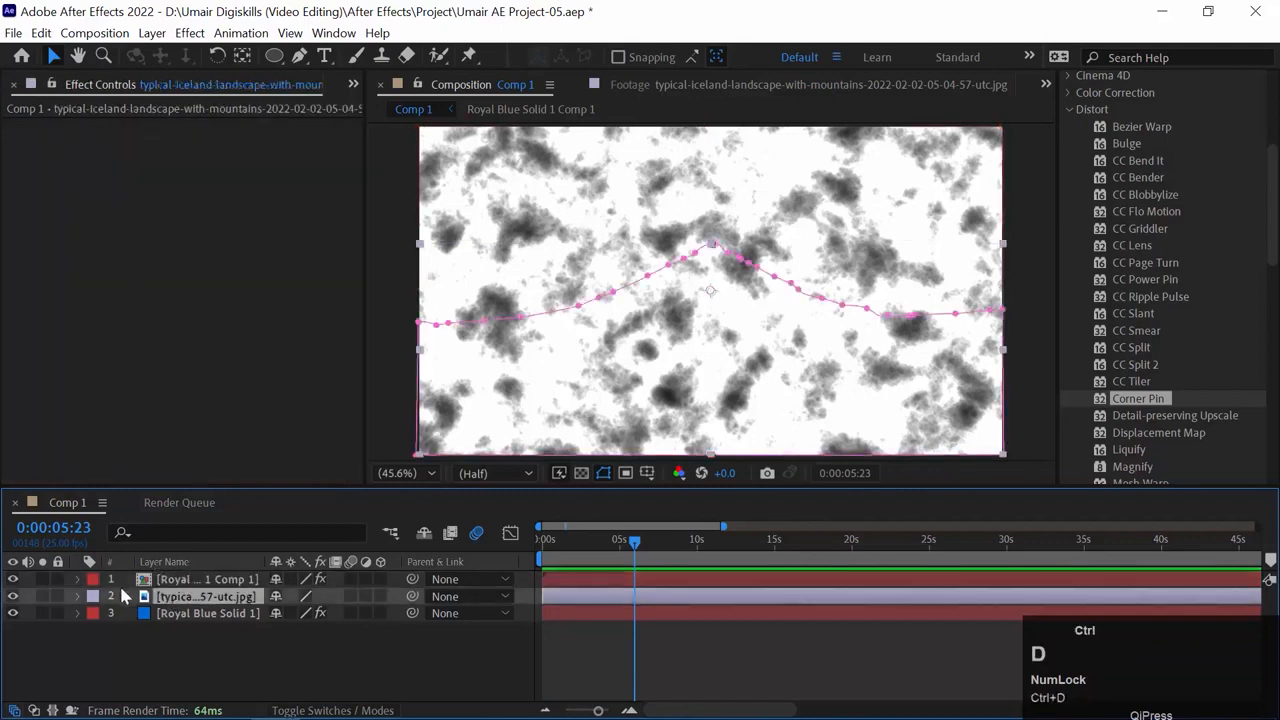
{"action": "left_click_drag", "start_coordinate": [152, 603], "coordinate": [150, 575]}
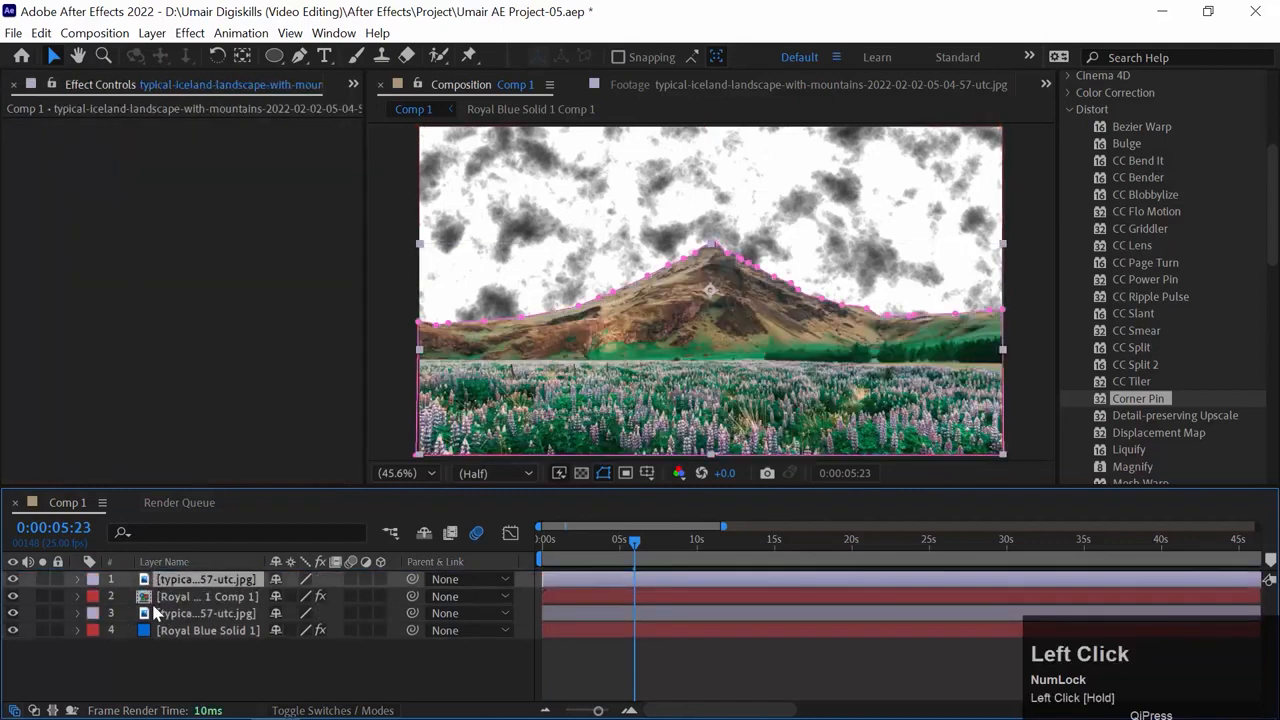
Set the Royal Blue Solid 1 Comp 1 layer's track matte to Alpha Matte, using the mountain photo copy above it
{"action": "left_click", "coordinate": [288, 663]}
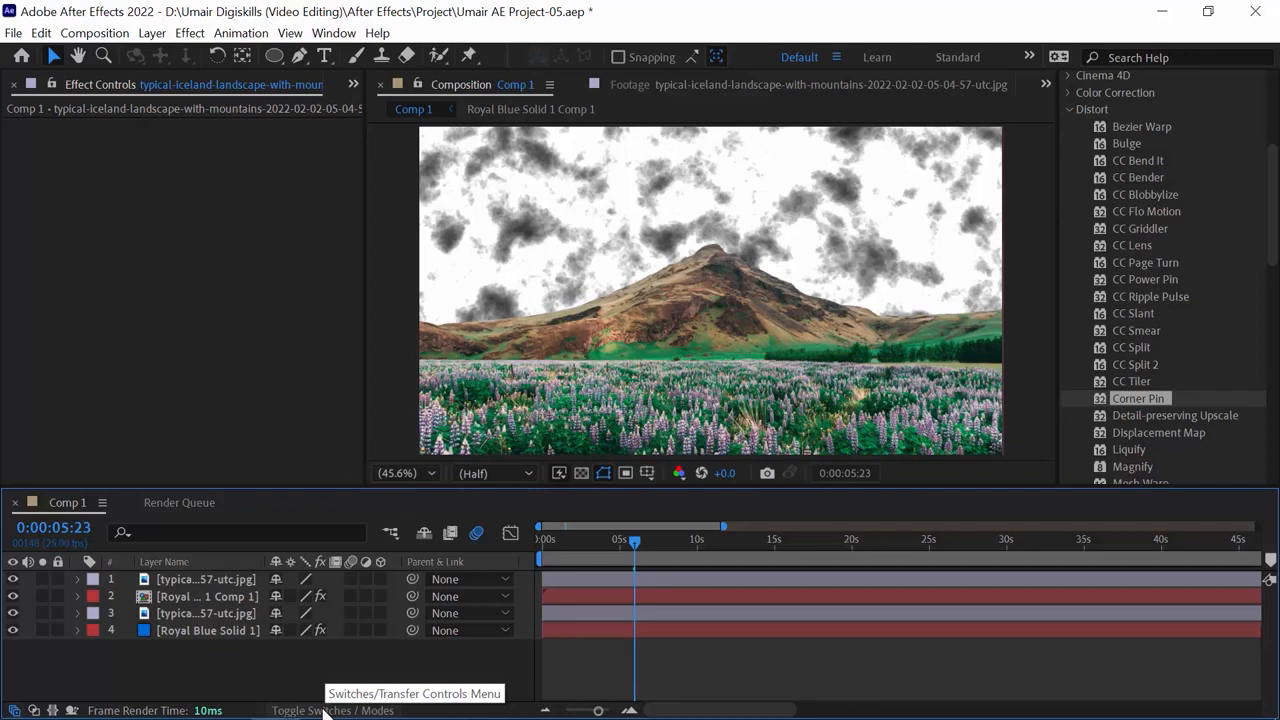
{"action": "left_click", "coordinate": [323, 711]}
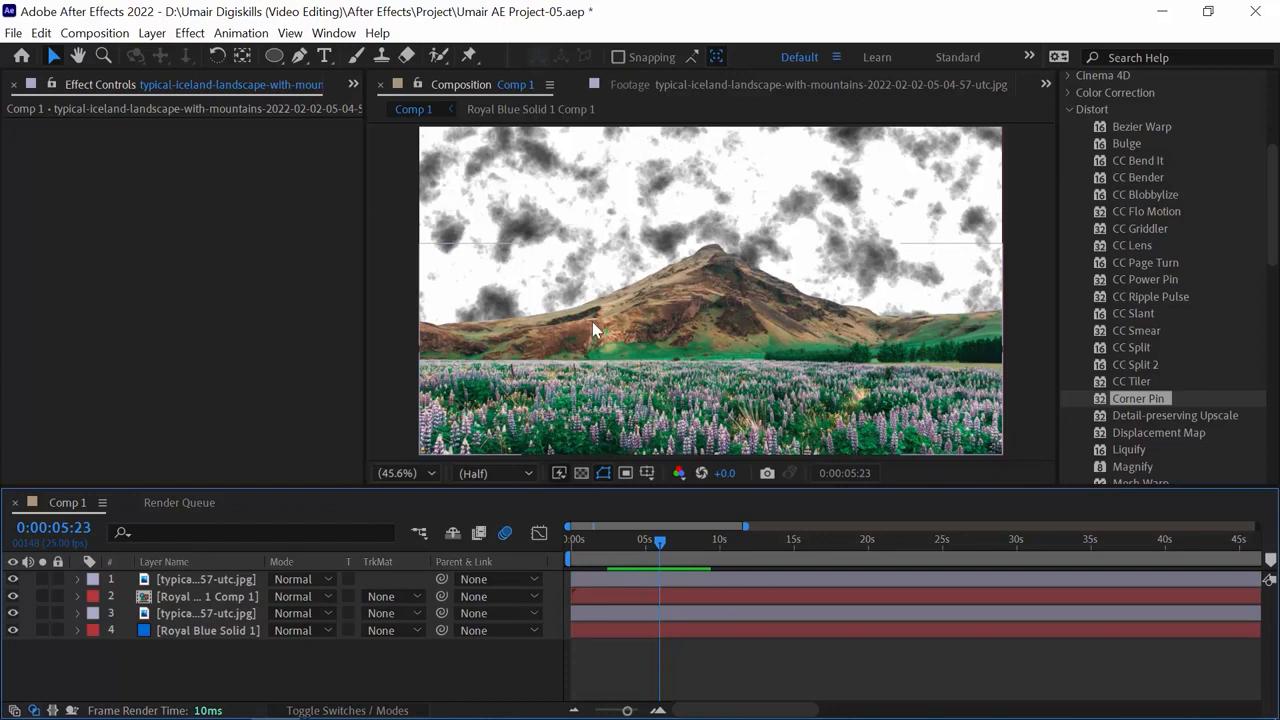
{"action": "left_click", "coordinate": [410, 592]}
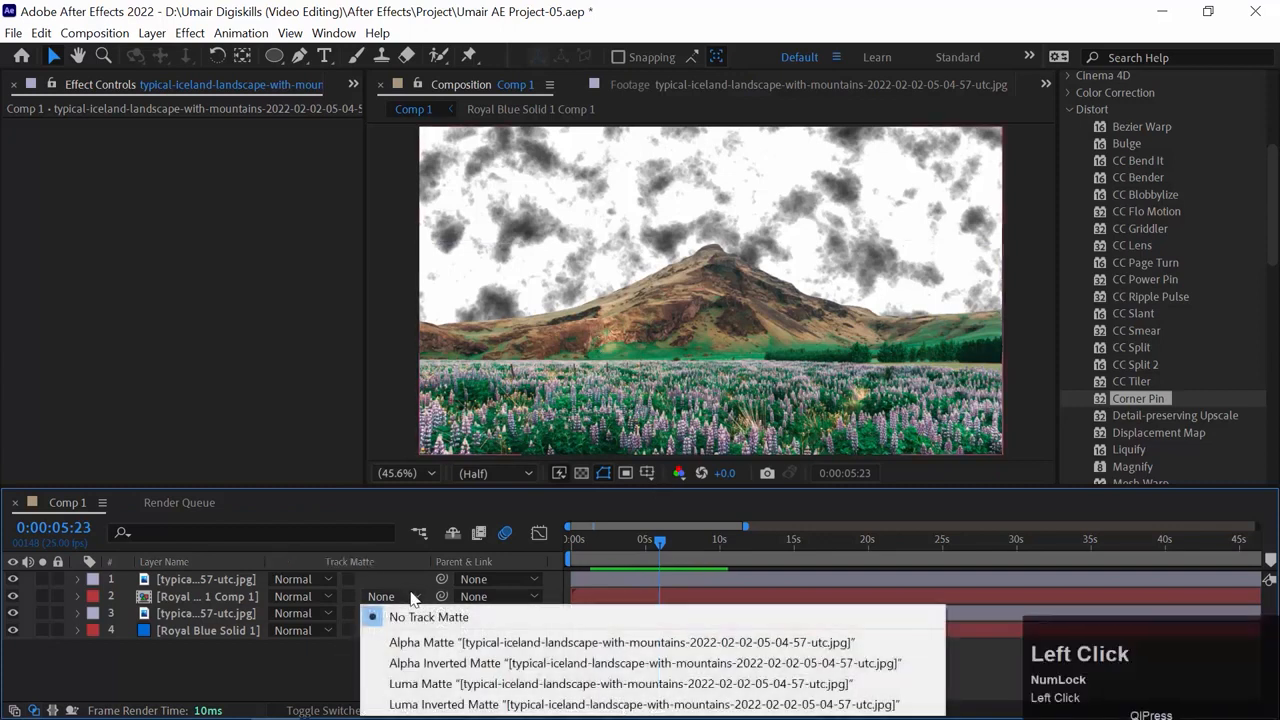
{"action": "left_click", "coordinate": [422, 643]}
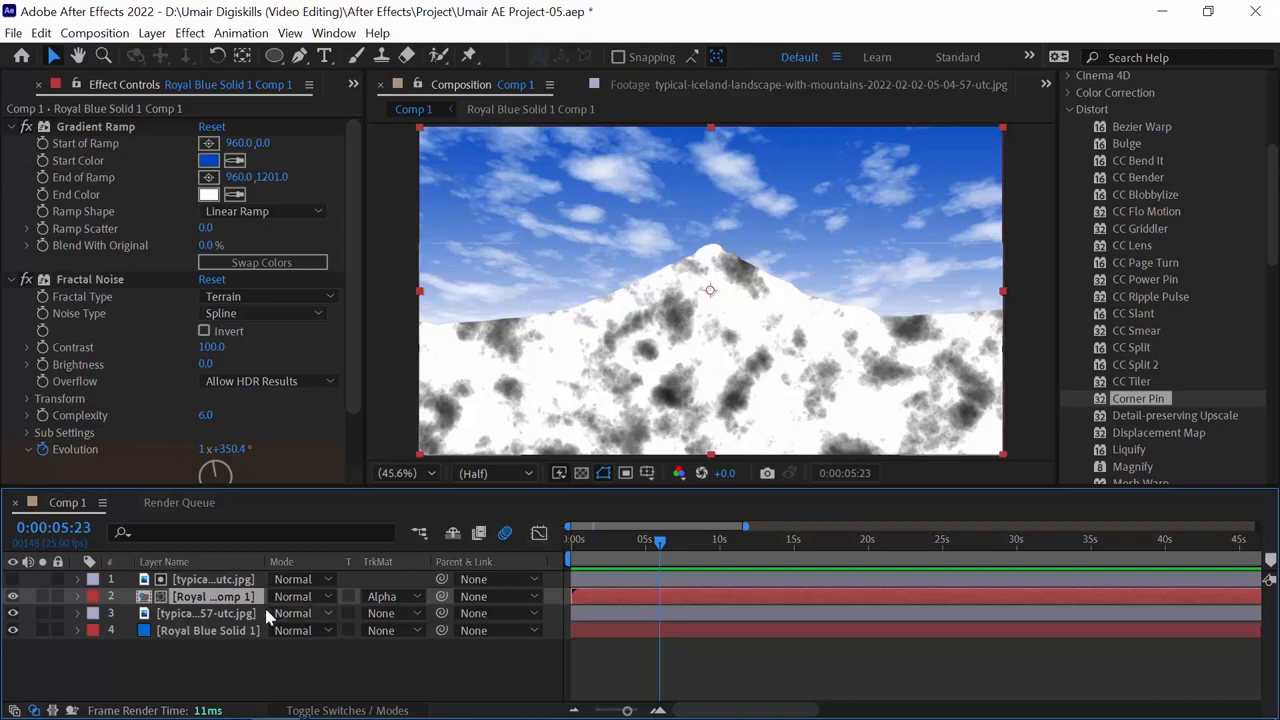
Set the Royal Blue Solid 1 Comp 1 layer's blending mode to Multiply and preview the composition from the start
{"action": "left_click", "coordinate": [324, 592]}
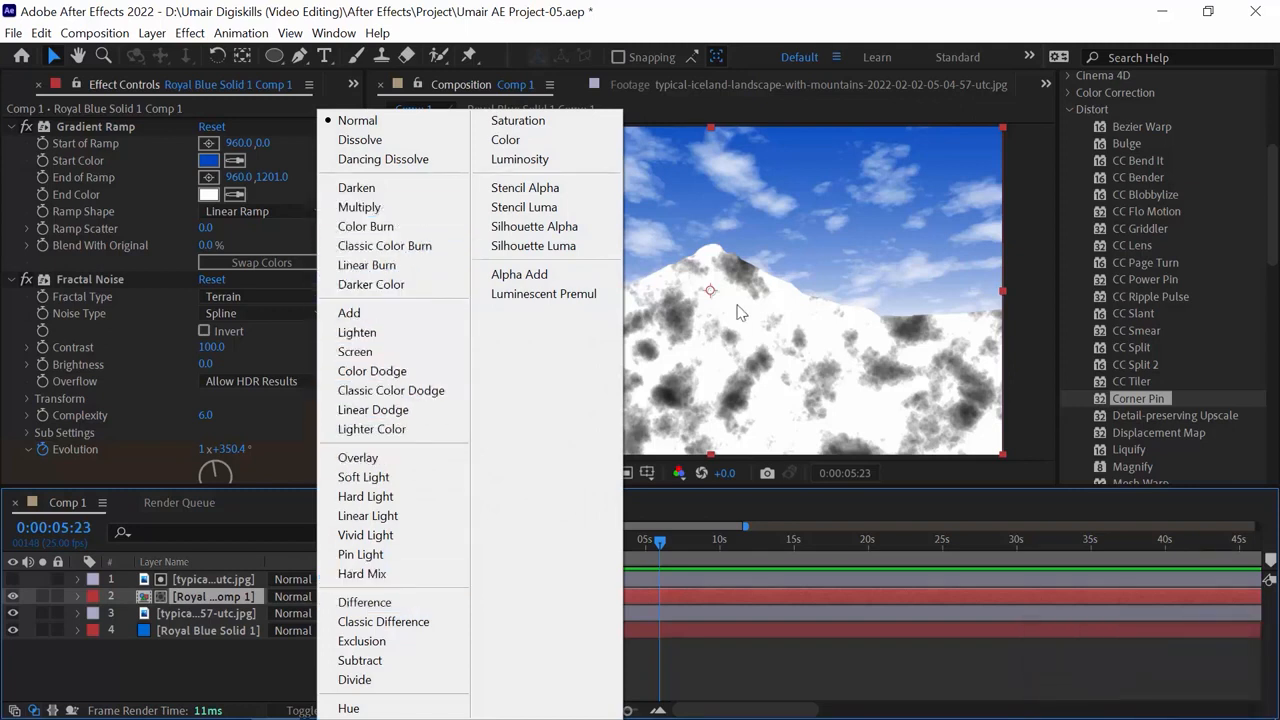
{"action": "left_click", "coordinate": [359, 207]}
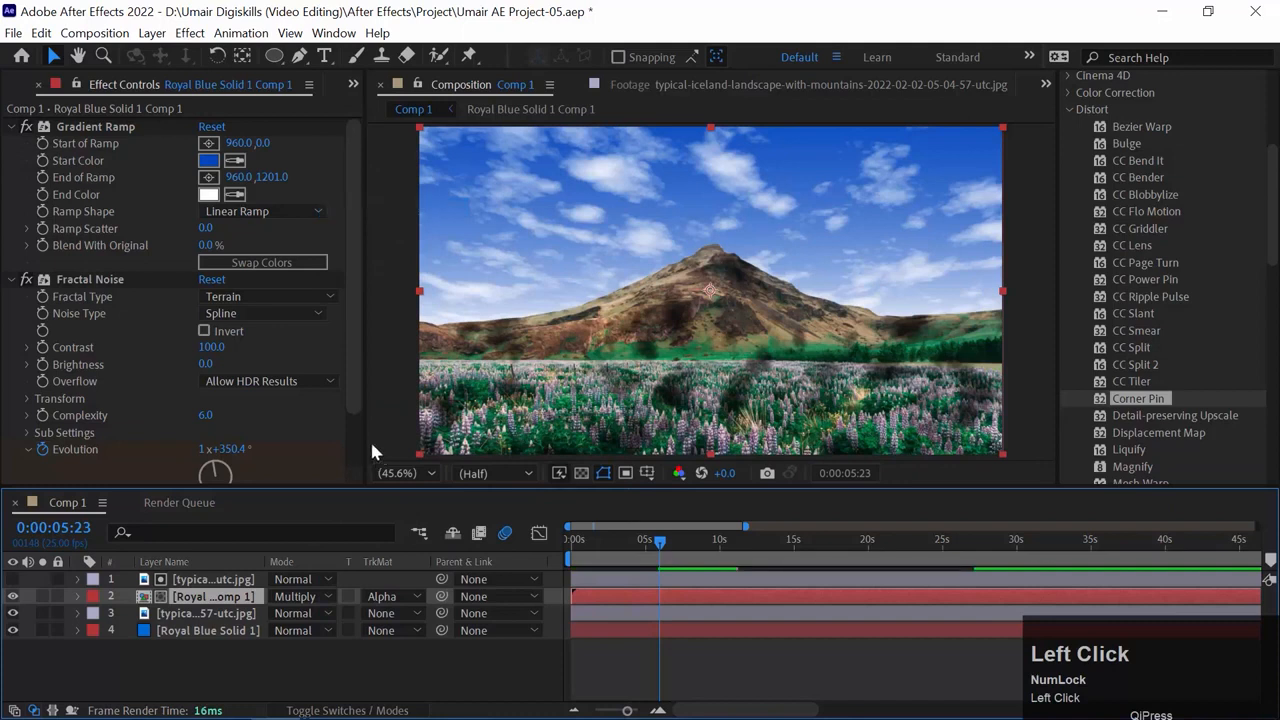
{"action": "left_click_drag", "start_coordinate": [598, 542], "coordinate": [519, 538]}
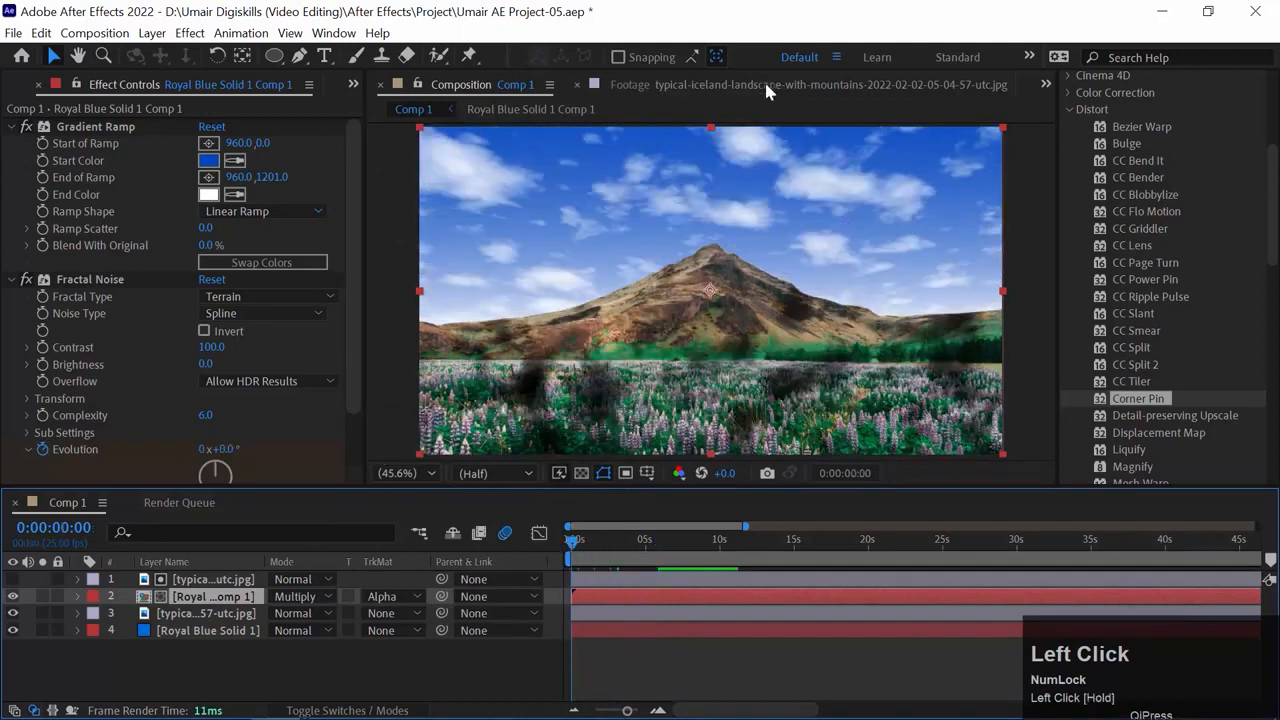
{"action": "key", "text": "space"}
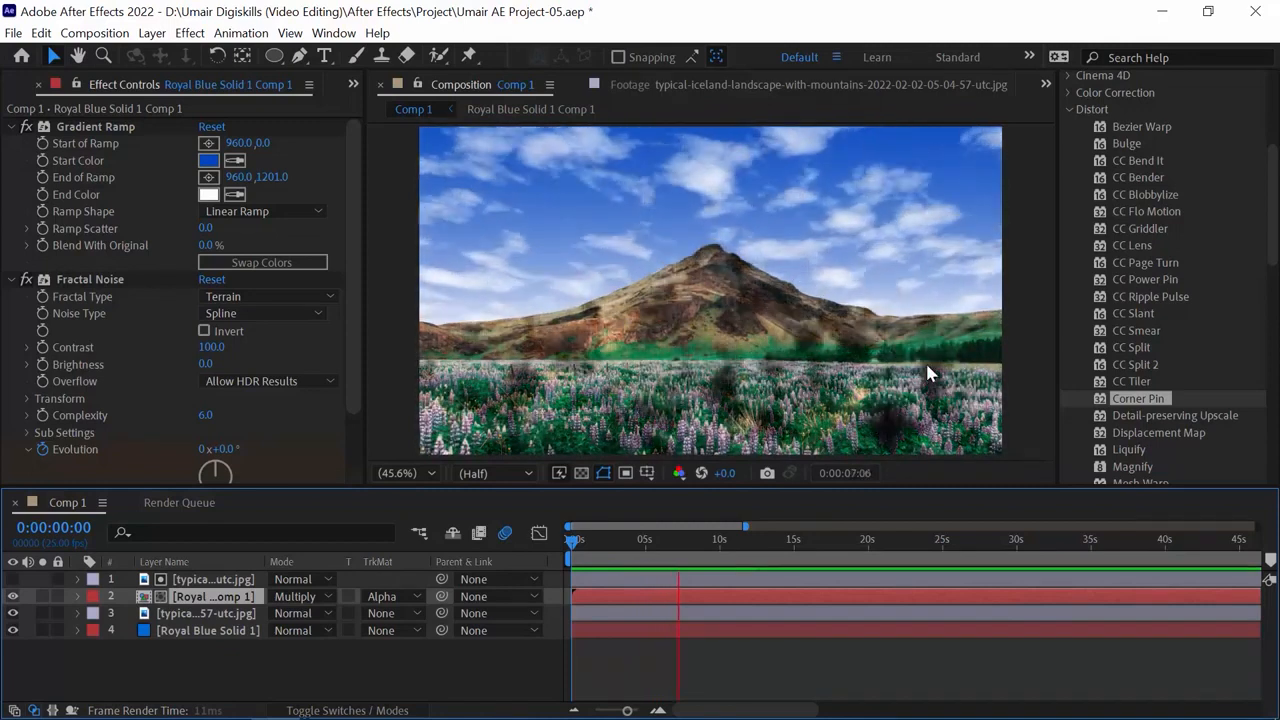
{"action": "key", "text": "space"}
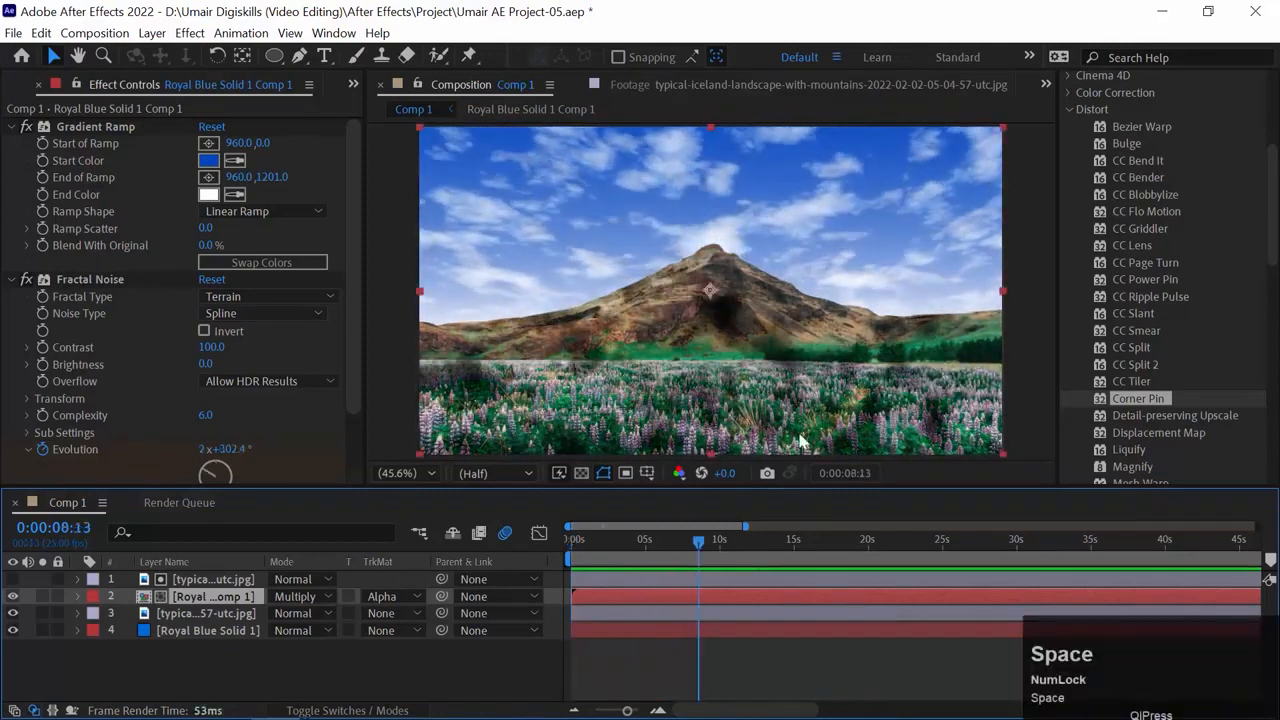
Apply Corner Pin to Royal Blue Solid 1 Comp 1, move Upper Left to -1744,0 and Upper Right to 2936,0, and preview the motion
{"action": "double_click", "coordinate": [1138, 398]}
{"action": "key", "text": "space"}
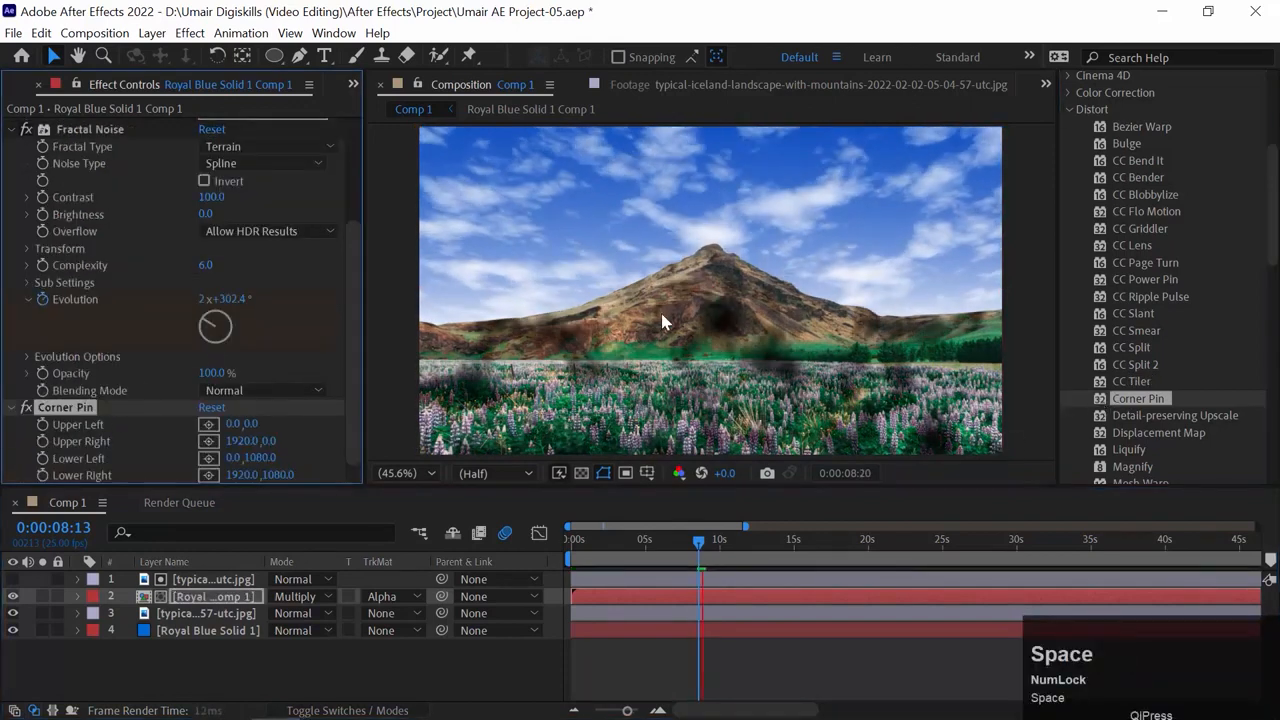
{"action": "key", "text": "space"}
{"action": "left_click", "coordinate": [652, 322]}
{"action": "key", "text": "ctrl+minus"}
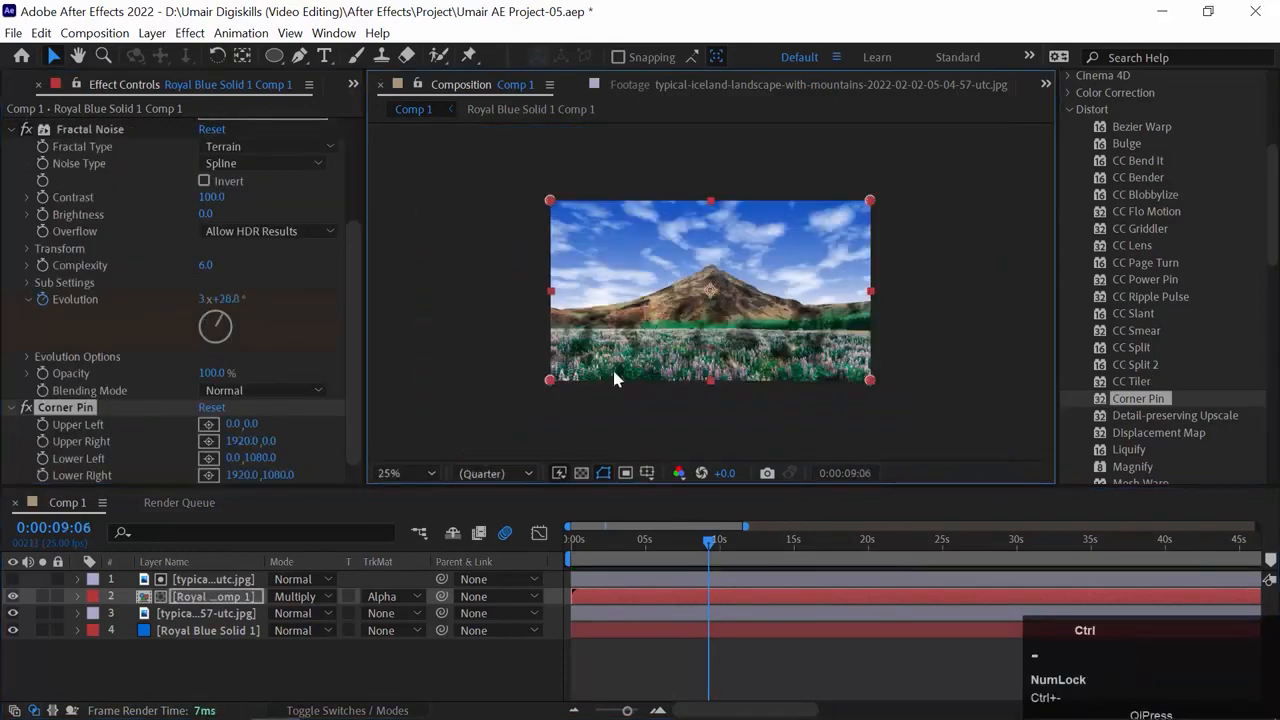
{"action": "key", "text": "ctrl+z"}
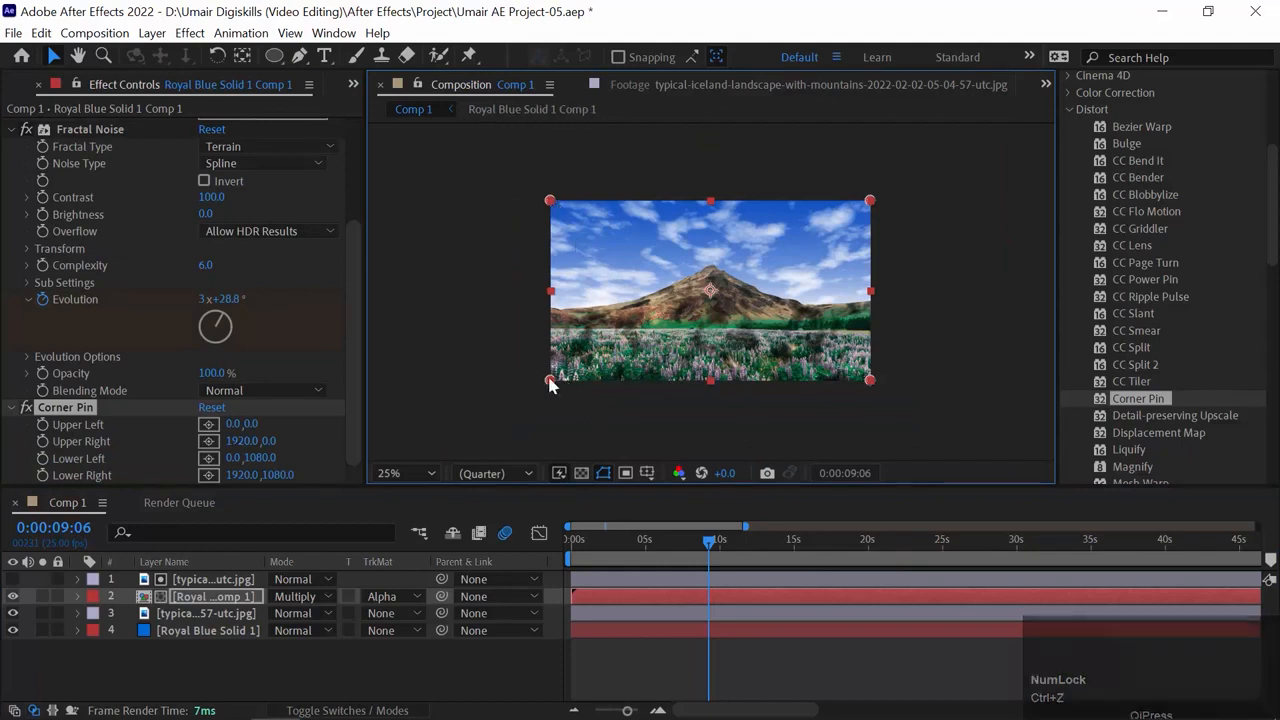
{"action": "left_click_drag", "start_coordinate": [870, 381], "coordinate": [1039, 380]}
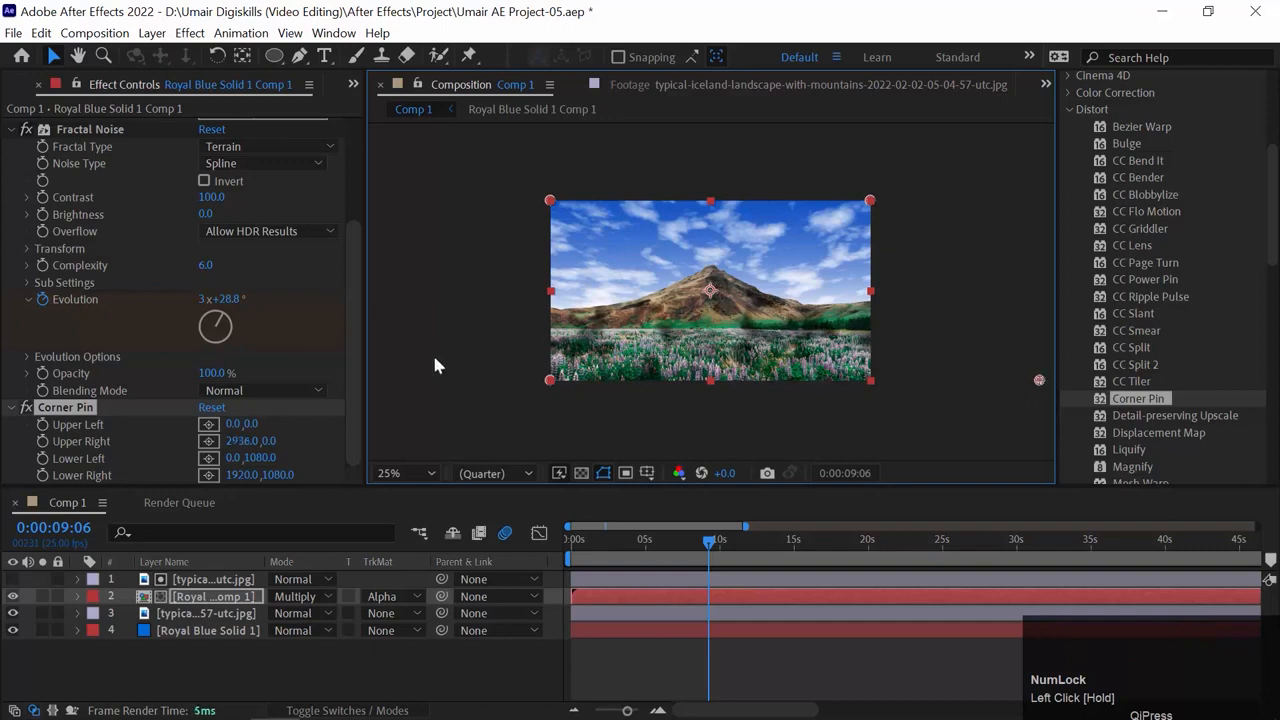
{"action": "left_click_drag", "start_coordinate": [549, 383], "coordinate": [280, 382]}
{"action": "left_click_drag", "start_coordinate": [660, 536], "coordinate": [505, 535]}
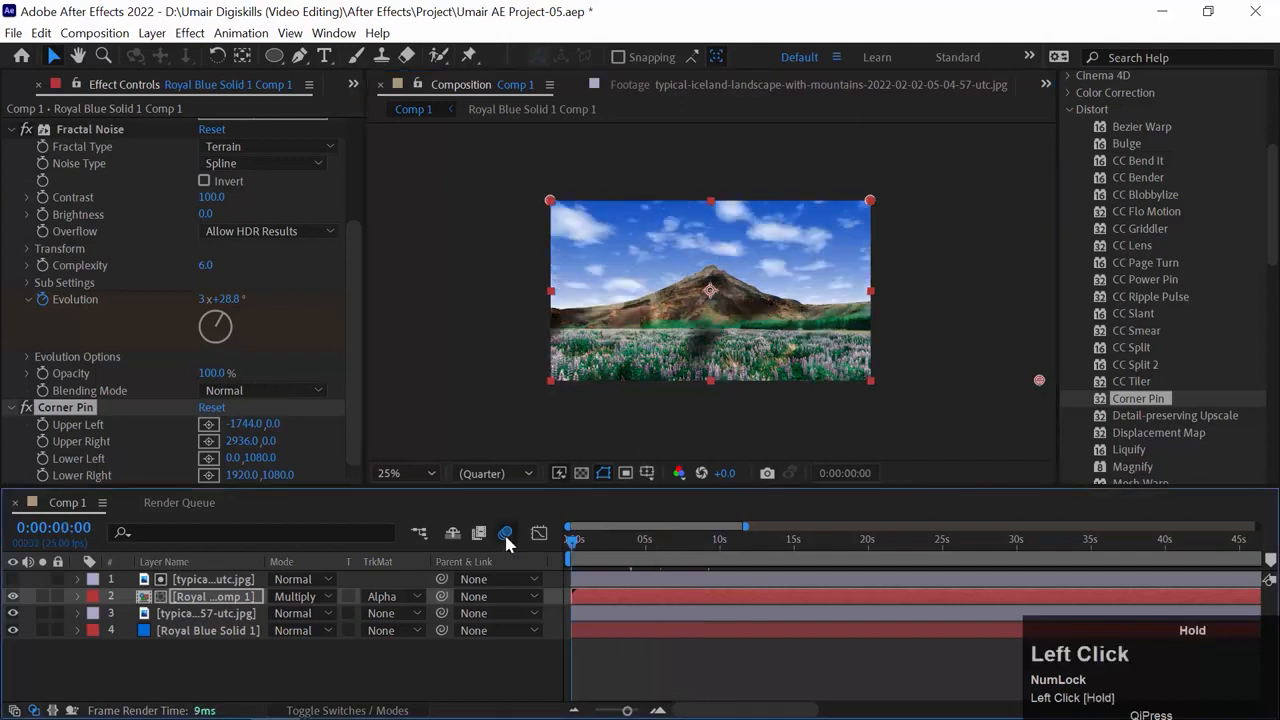
{"action": "key", "text": "space"}
{"action": "key", "text": "space"}
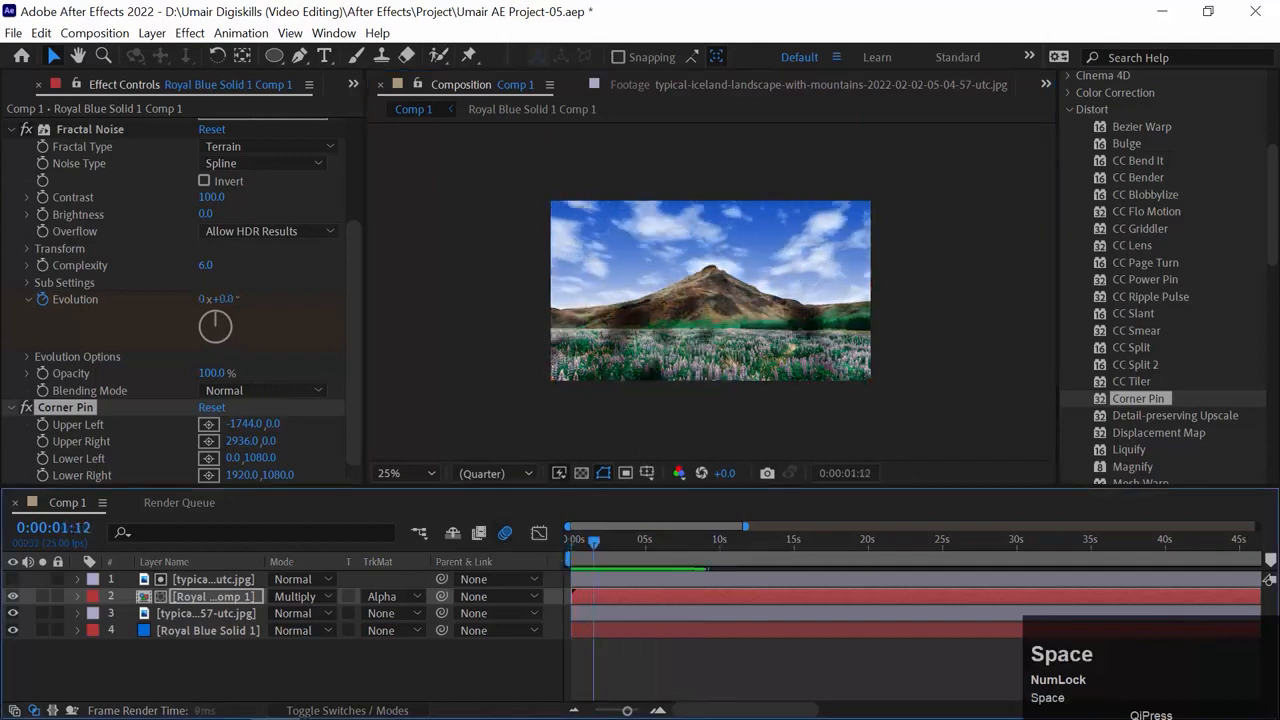
Apply Gaussian Blur to Royal Blue Solid 1 Comp 1 with a Blurriness of 70.3 and preview the softened shadows
{"action": "scroll", "coordinate": [1170, 235], "scroll_direction": "up", "scroll_amount": 3}
{"action": "left_click", "coordinate": [1066, 231]}
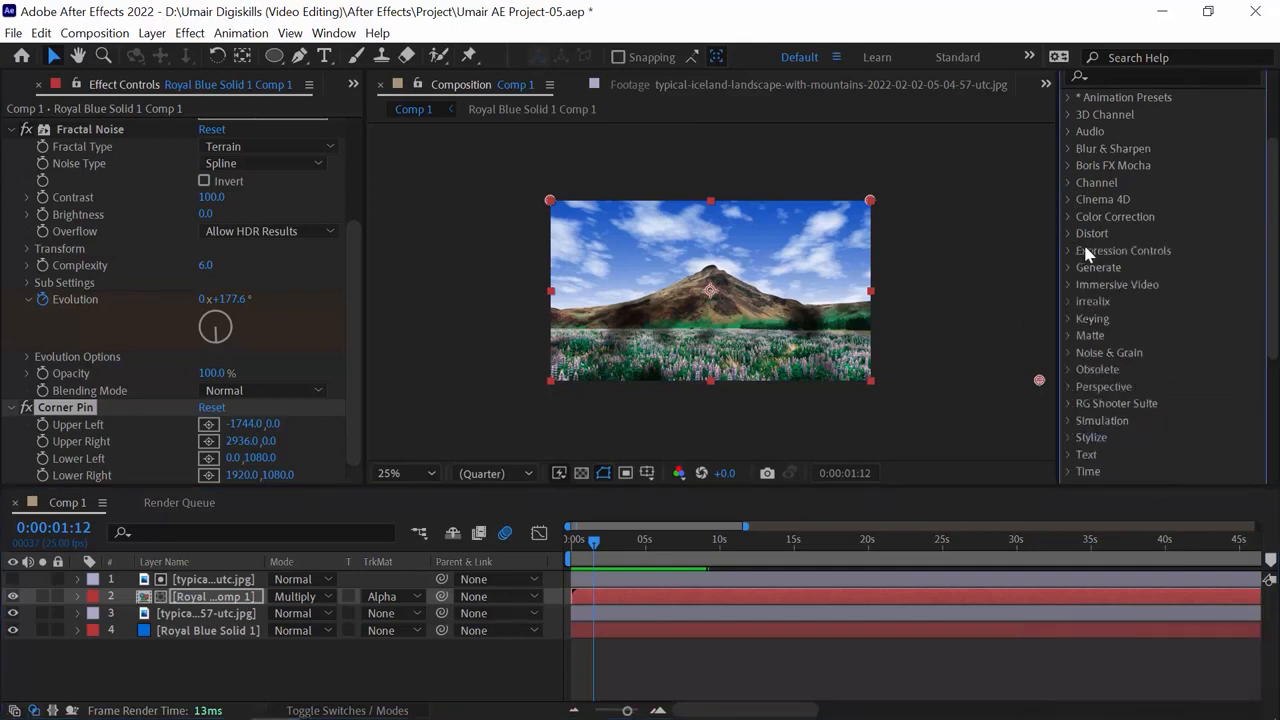
{"action": "left_click", "coordinate": [1066, 148]}
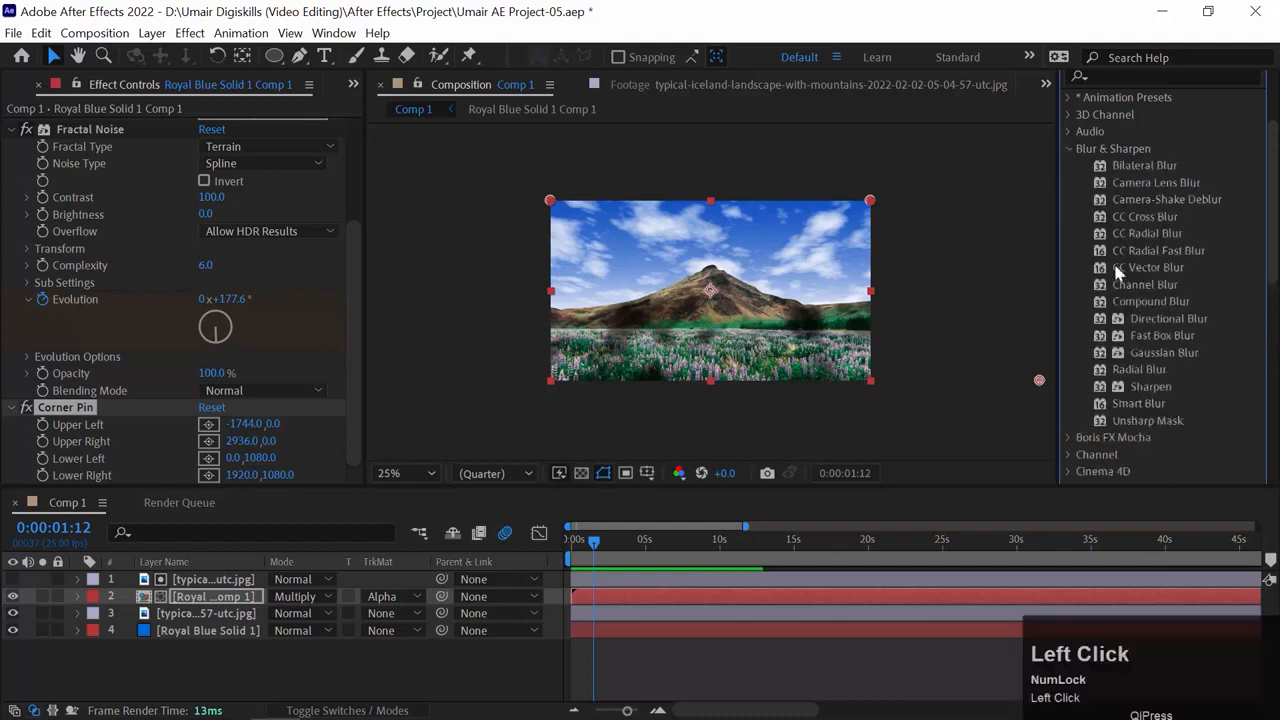
{"action": "left_click_drag", "start_coordinate": [1162, 352], "coordinate": [291, 332]}
{"action": "left_click_drag", "start_coordinate": [204, 441], "coordinate": [255, 437]}
{"action": "left_click", "coordinate": [413, 473]}
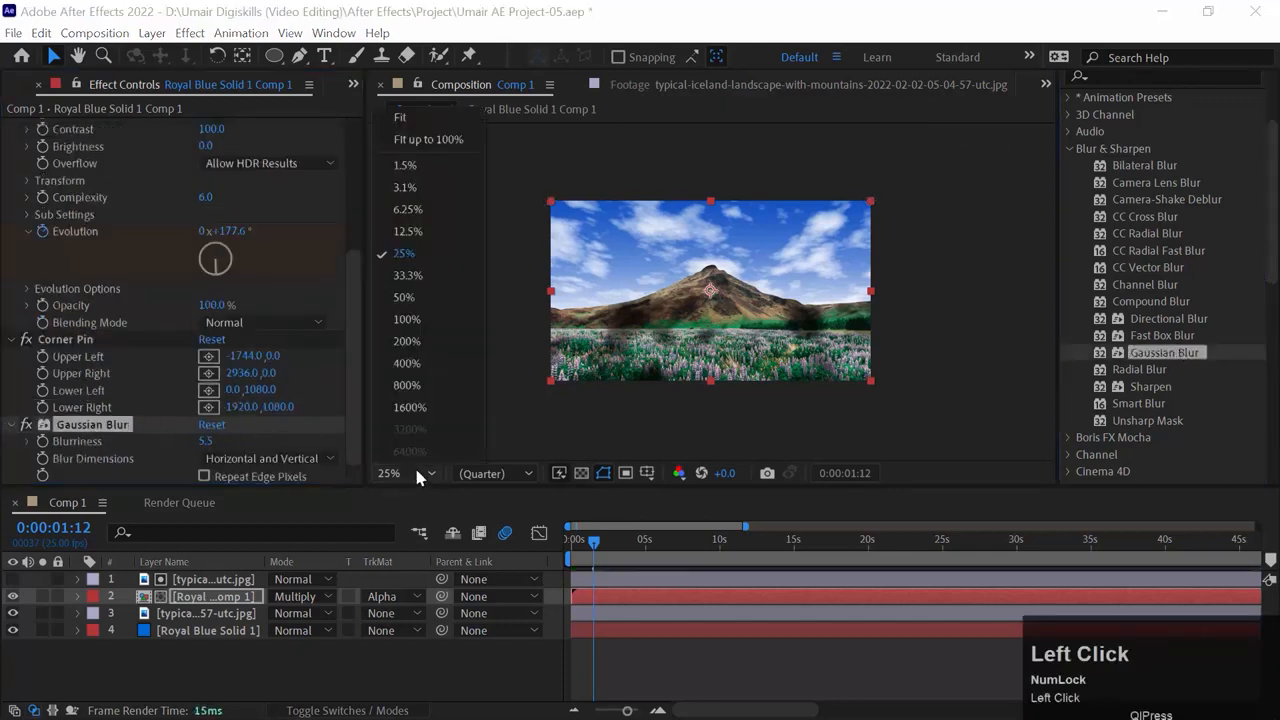
{"action": "left_click", "coordinate": [415, 120]}
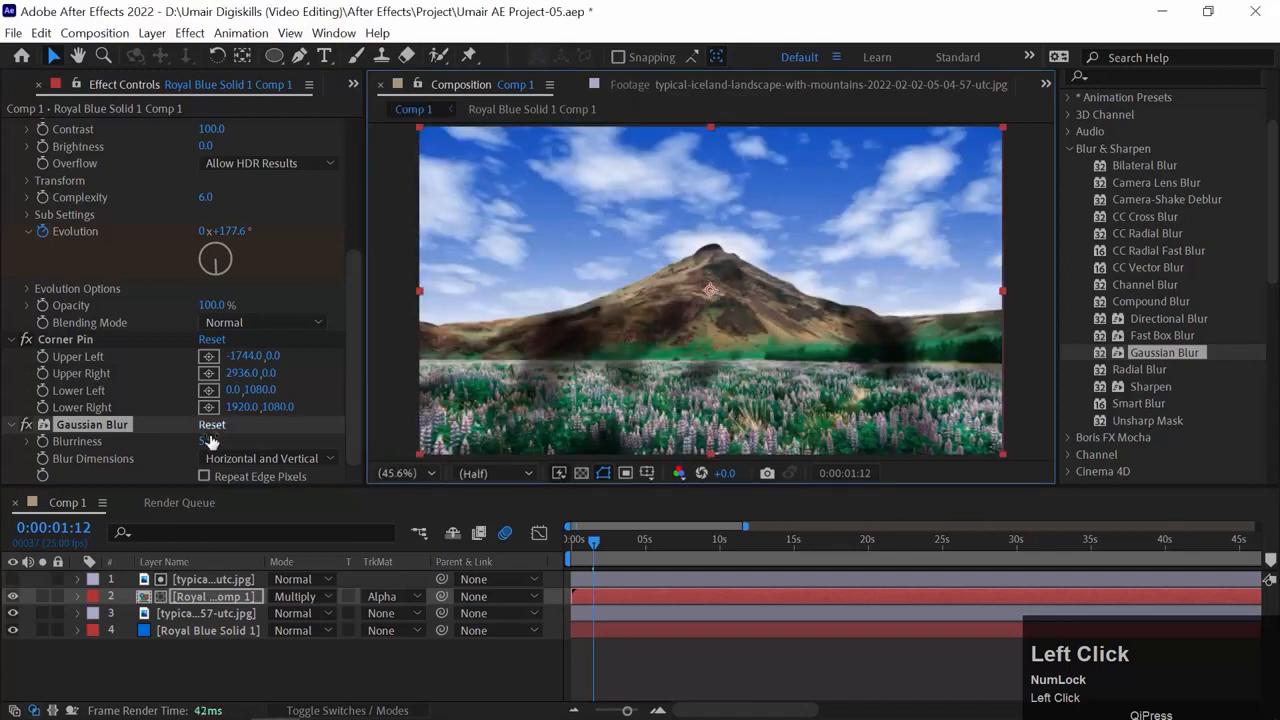
{"action": "left_click_drag", "start_coordinate": [206, 441], "coordinate": [600, 353]}
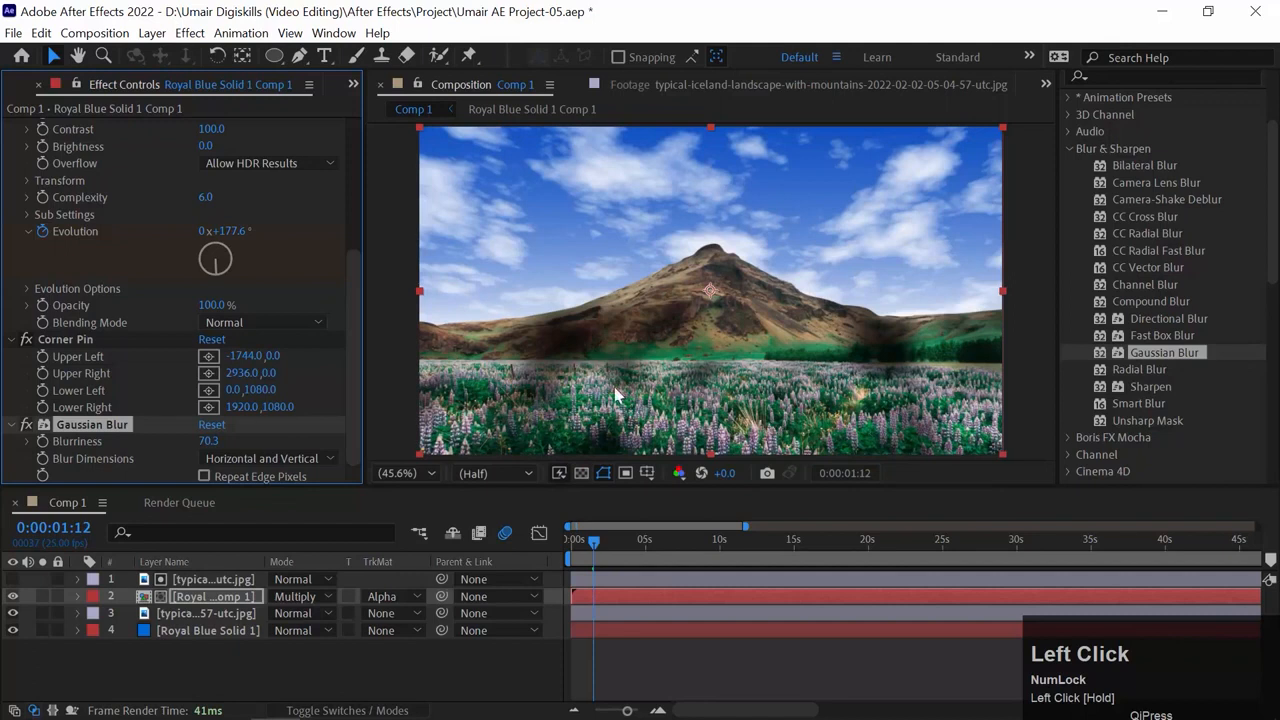
{"action": "key", "text": "space"}
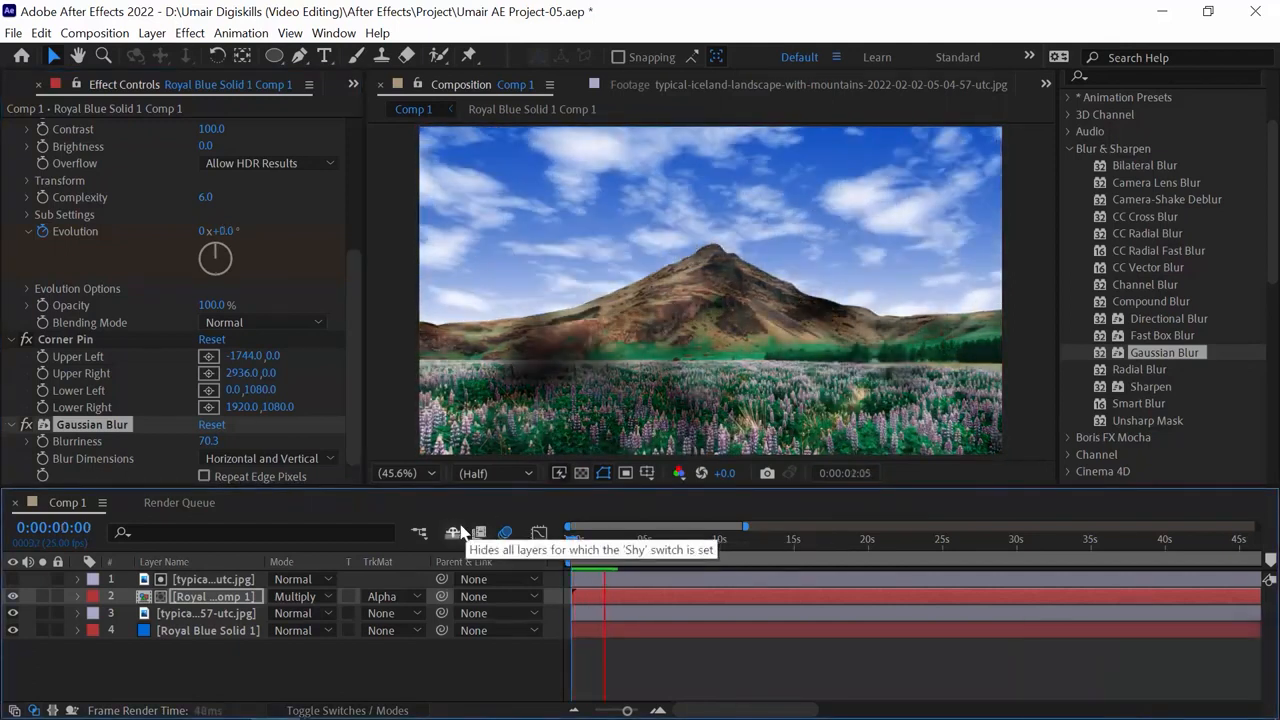
{"action": "key", "text": "space"}
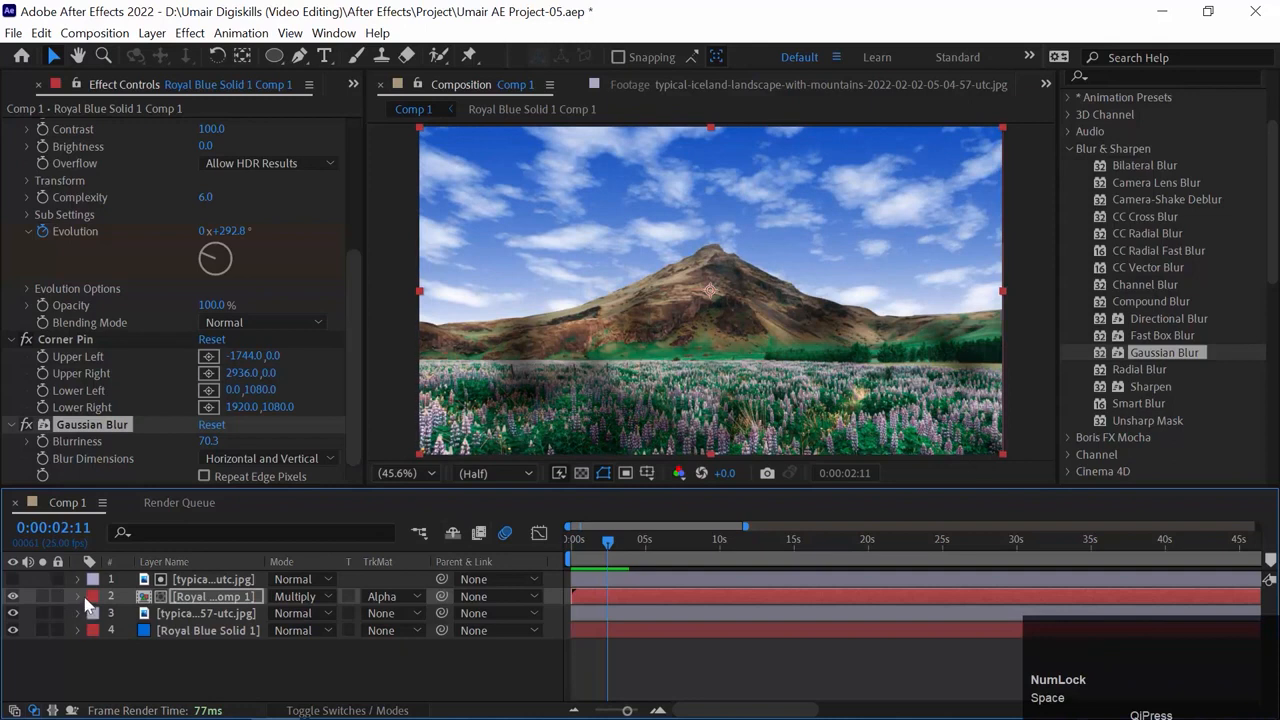
Set the Royal Blue Solid 1 Comp 1 layer's Opacity to 60% and preview the cloud shadows
{"action": "key", "text": "t"}
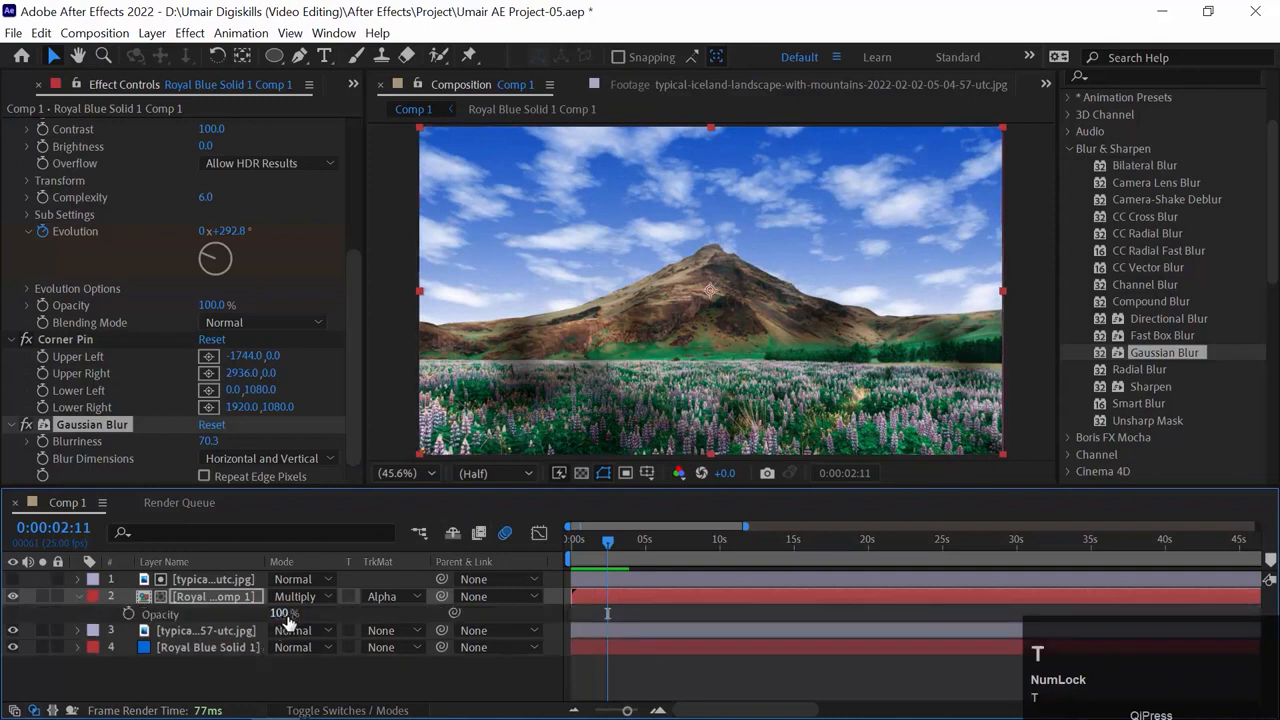
{"action": "left_click_drag", "start_coordinate": [288, 620], "coordinate": [280, 622]}
{"action": "key", "text": "ctrl+z"}
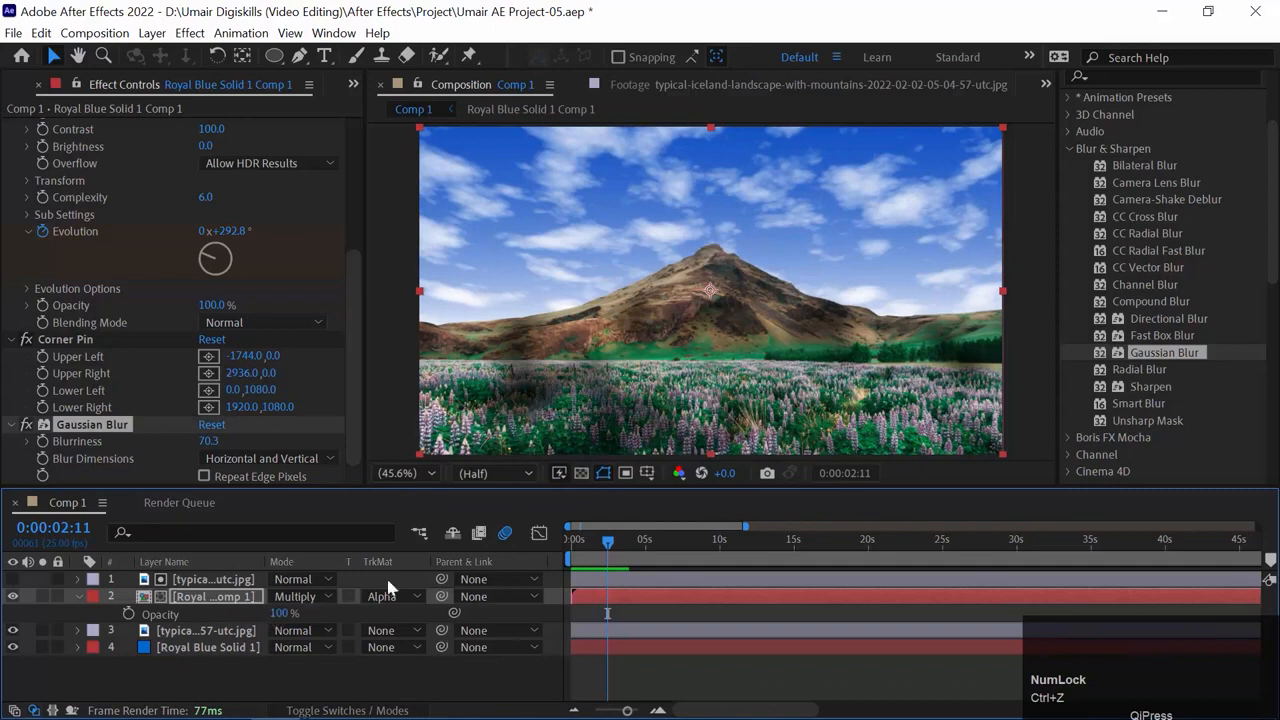
{"action": "mouse_move", "coordinate": [283, 613]}
{"action": "left_mouse_down"}
{"action": "mouse_move", "coordinate": [248, 613]}
{"action": "mouse_move", "coordinate": [278, 614]}
{"action": "left_mouse_up"}
{"action": "key", "text": "space"}
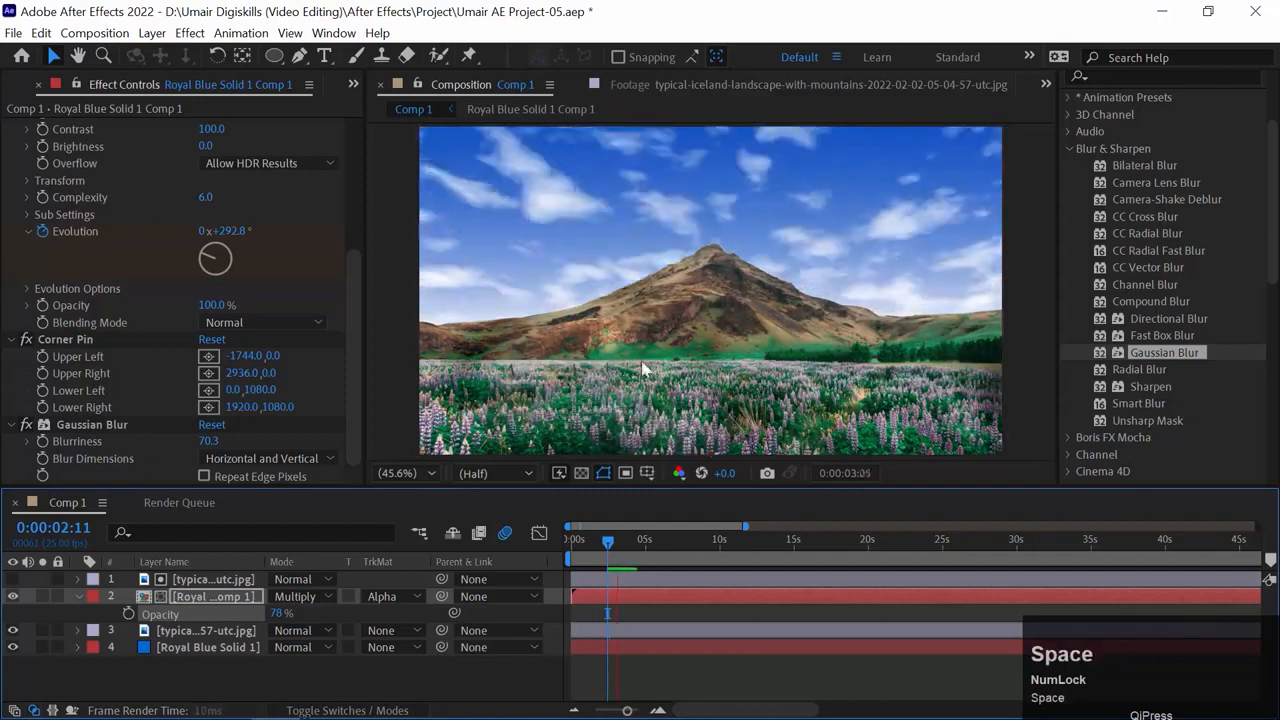
{"action": "left_click", "coordinate": [278, 614]}
{"action": "type", "text": "60"}
{"action": "key", "text": "Return"}
{"action": "key", "text": "space"}
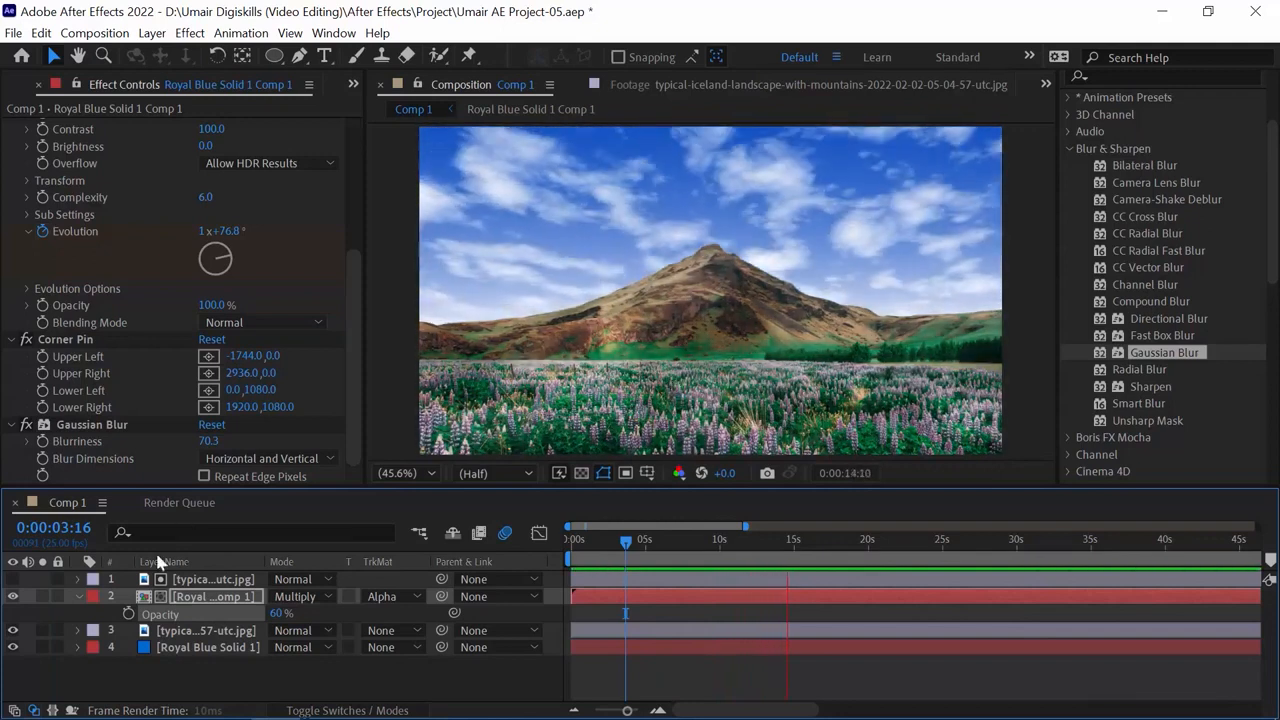
Return to the start of the timeline and pre-compose all four layers of Comp 1 into one composition
{"action": "left_click_drag", "start_coordinate": [757, 540], "coordinate": [445, 551]}
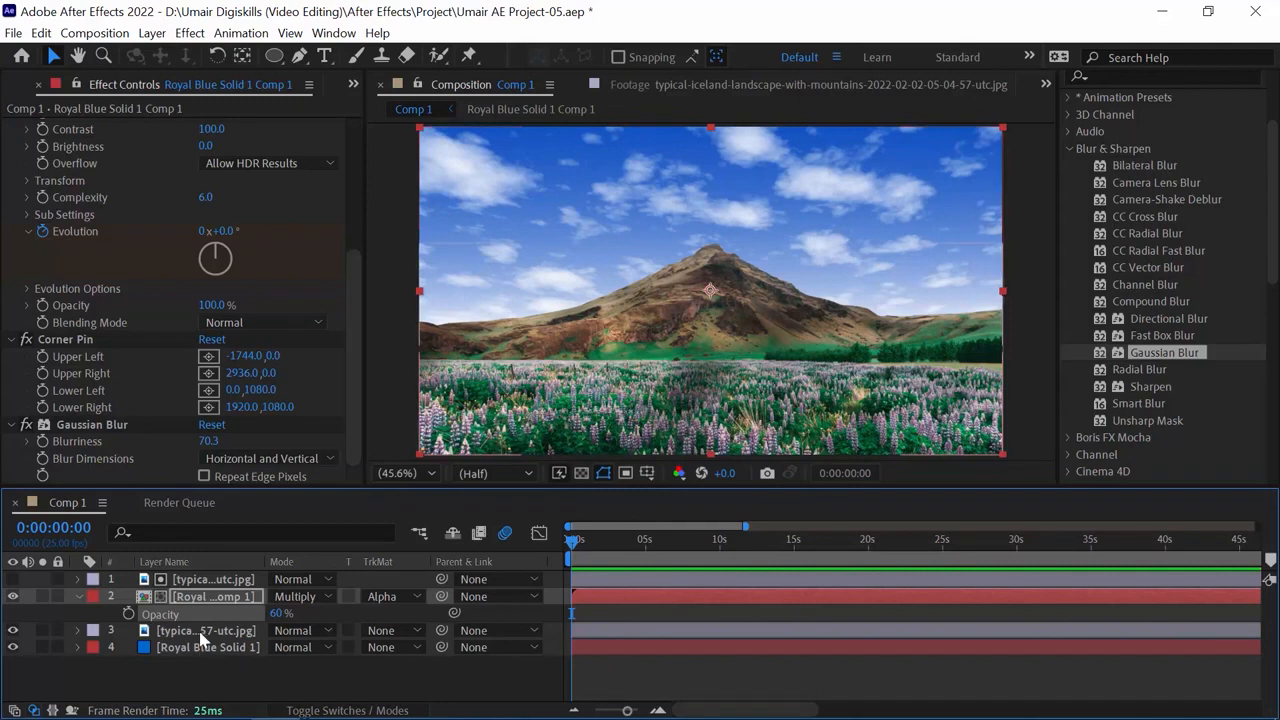
{"action": "left_click", "coordinate": [203, 637]}
{"action": "left_click", "coordinate": [212, 577]}
{"action": "right_click", "coordinate": [212, 577]}
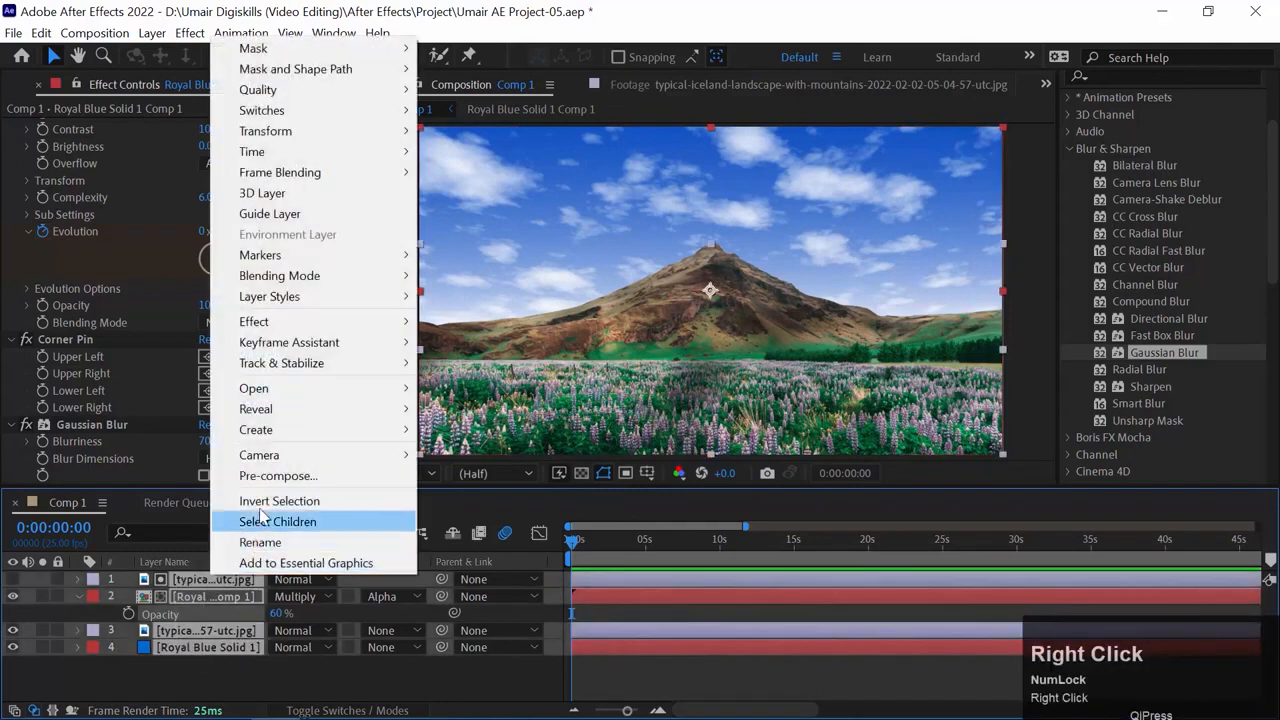
{"action": "left_click", "coordinate": [270, 476]}
{"action": "left_click", "coordinate": [726, 534]}
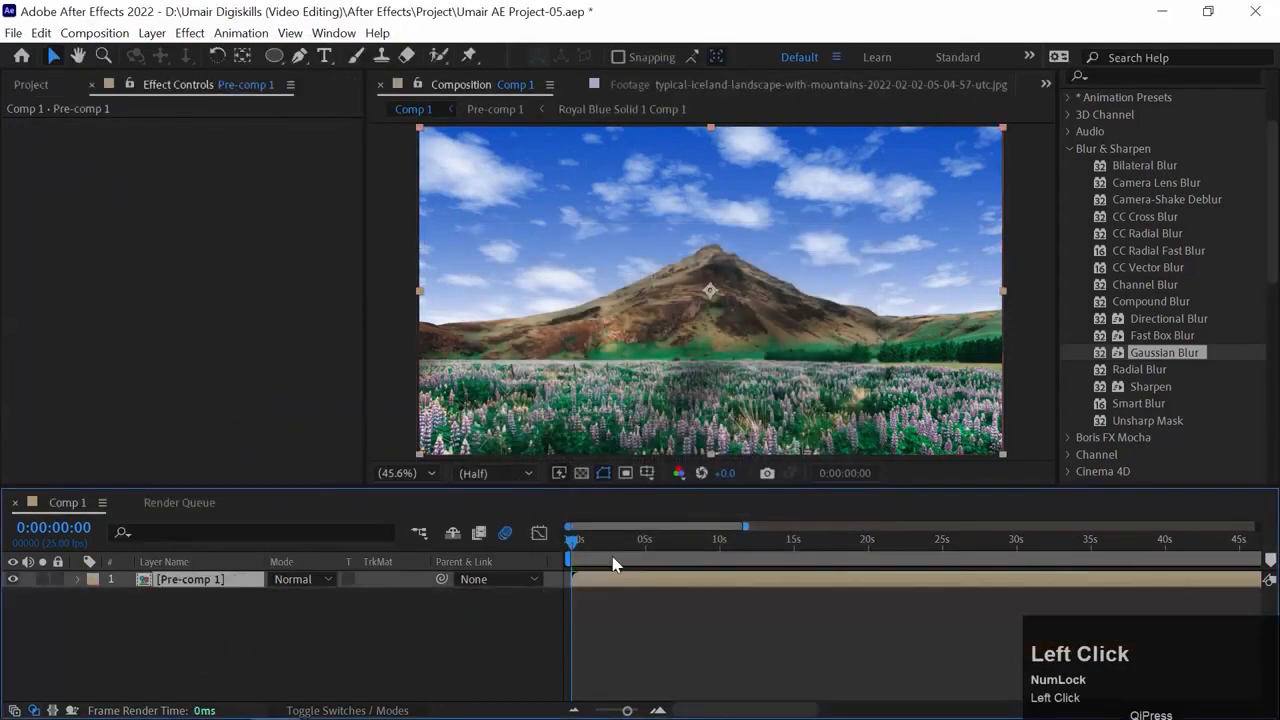
Keyframe the Pre-comp 1 layer's Scale from 100% at 0:00:00:00 to 112% at 0:00:10:01
{"action": "key", "text": "s"}
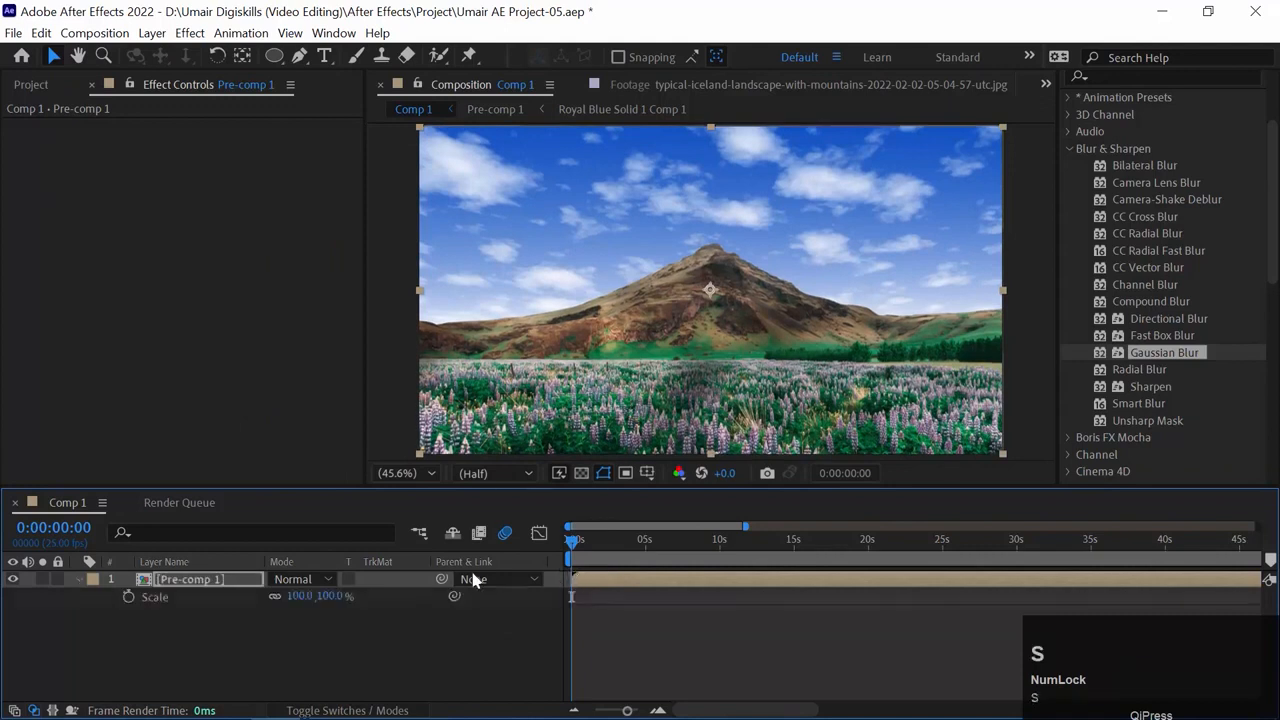
{"action": "left_click", "coordinate": [127, 596]}
{"action": "left_click_drag", "start_coordinate": [588, 548], "coordinate": [724, 558]}
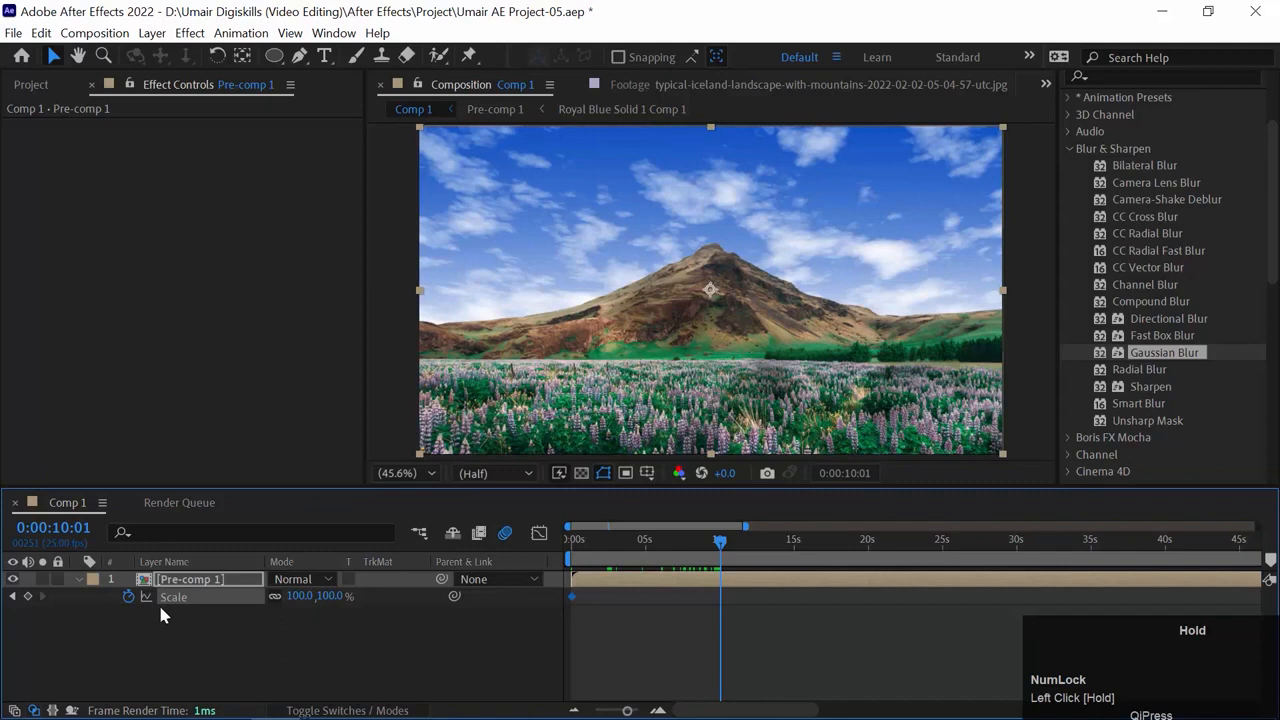
{"action": "left_click", "coordinate": [300, 596]}
{"action": "type", "text": "108"}
{"action": "key", "text": "Return"}
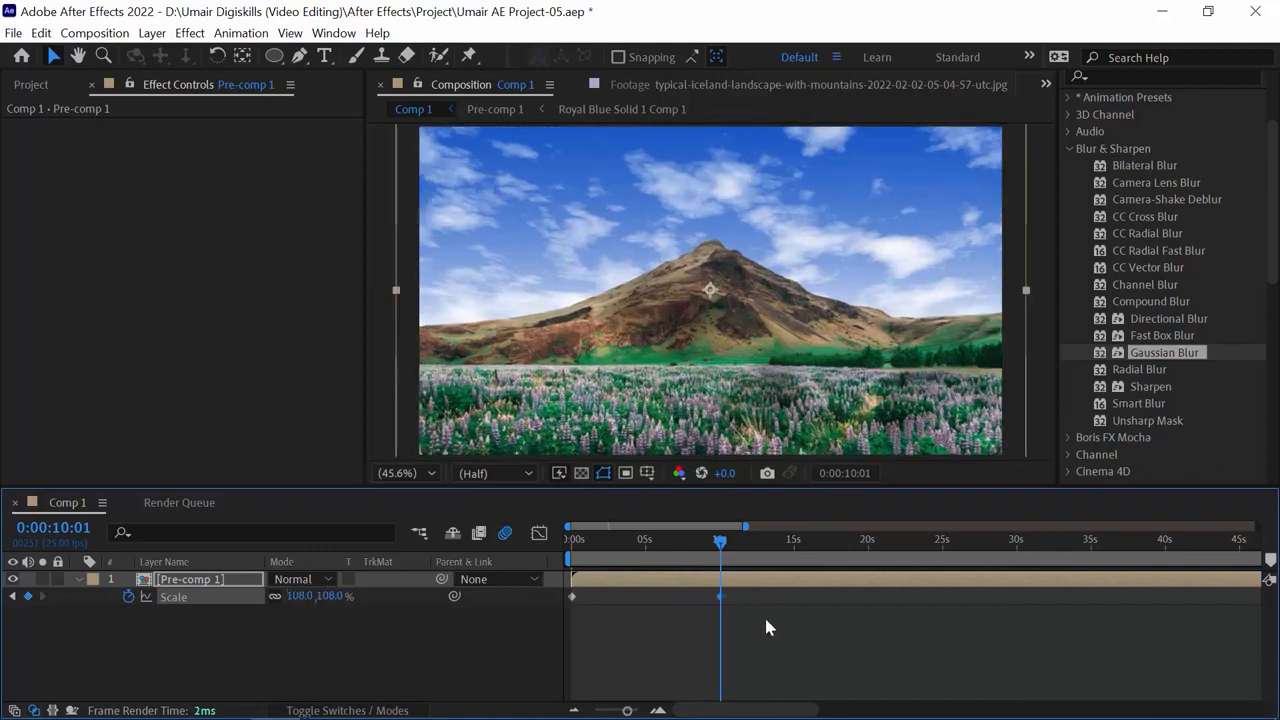
{"action": "left_click", "coordinate": [300, 595]}
{"action": "type", "text": "112"}
{"action": "key", "text": "Return"}
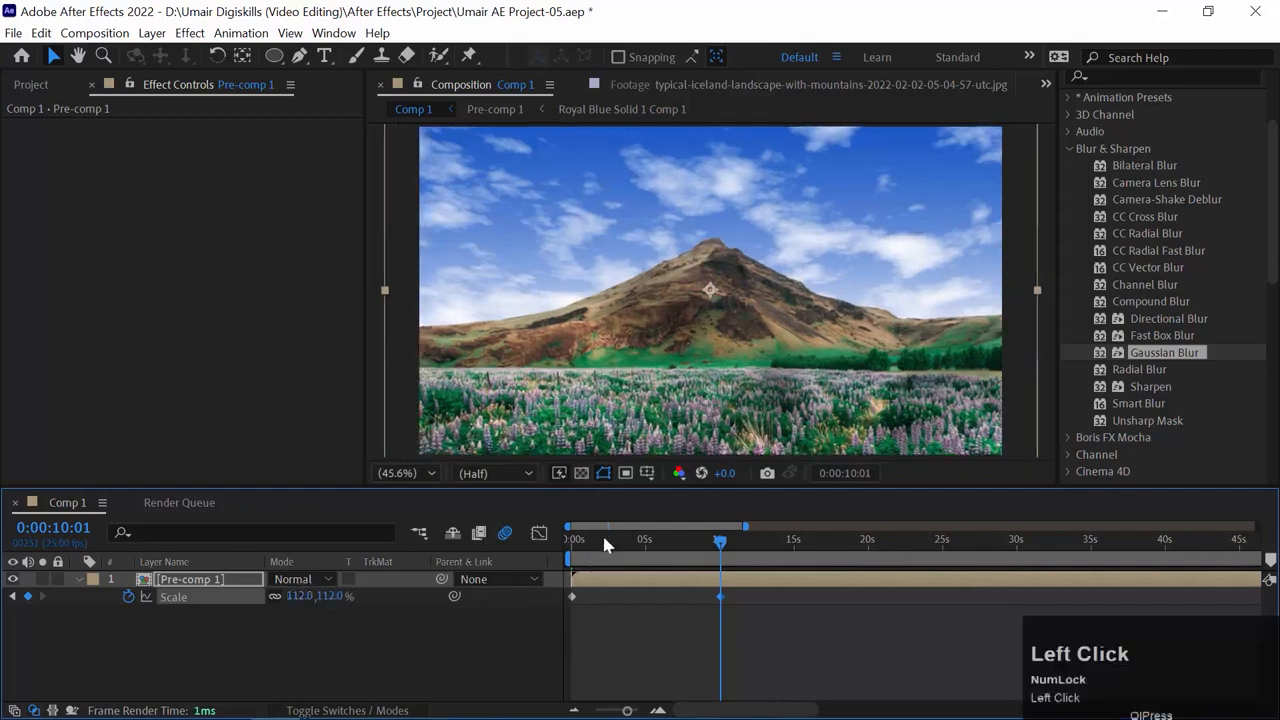
Preview the slow zoom of the finished landscape from the start of the timeline
{"action": "left_click_drag", "start_coordinate": [606, 541], "coordinate": [400, 260]}
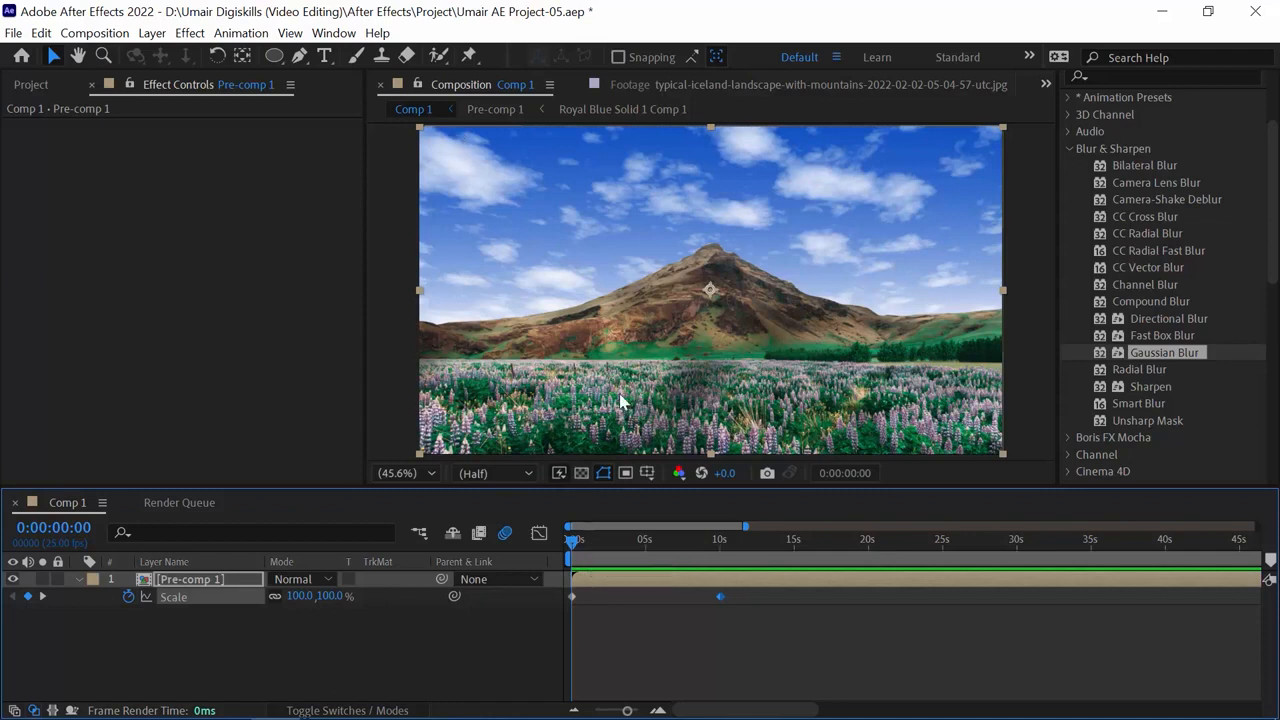
{"action": "key", "text": "space"}
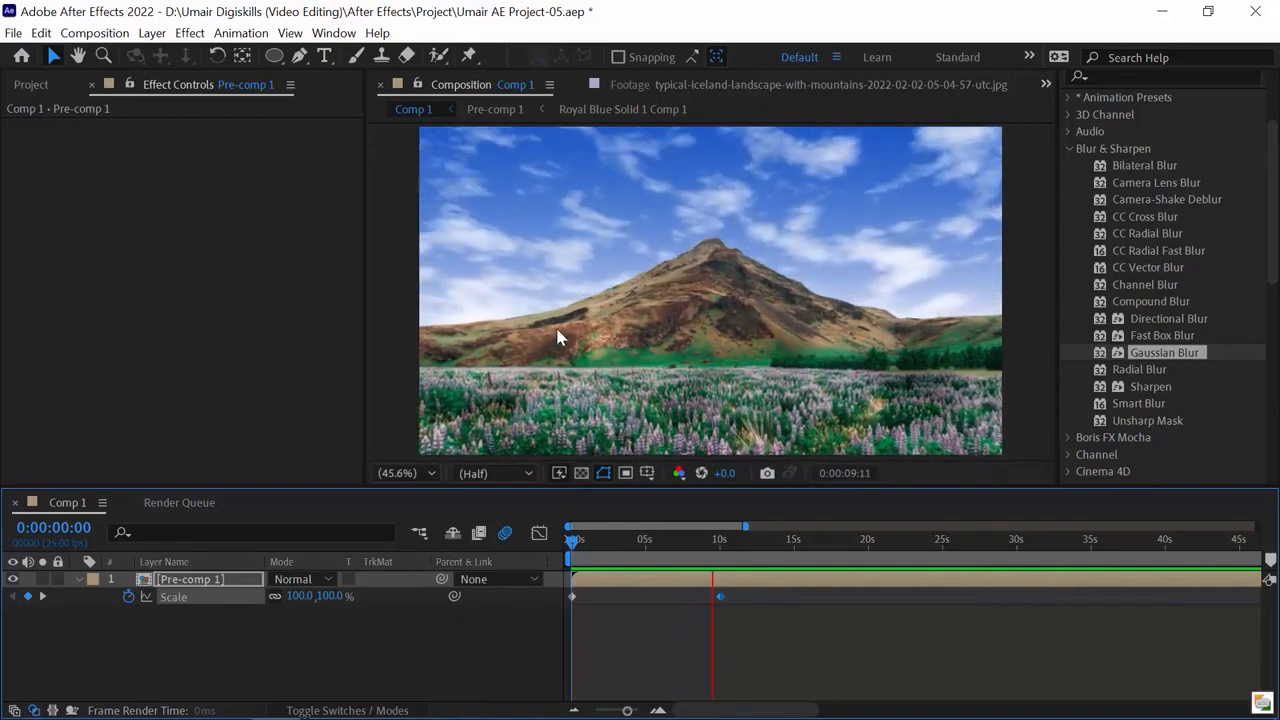
{"action": "key", "text": "space"}
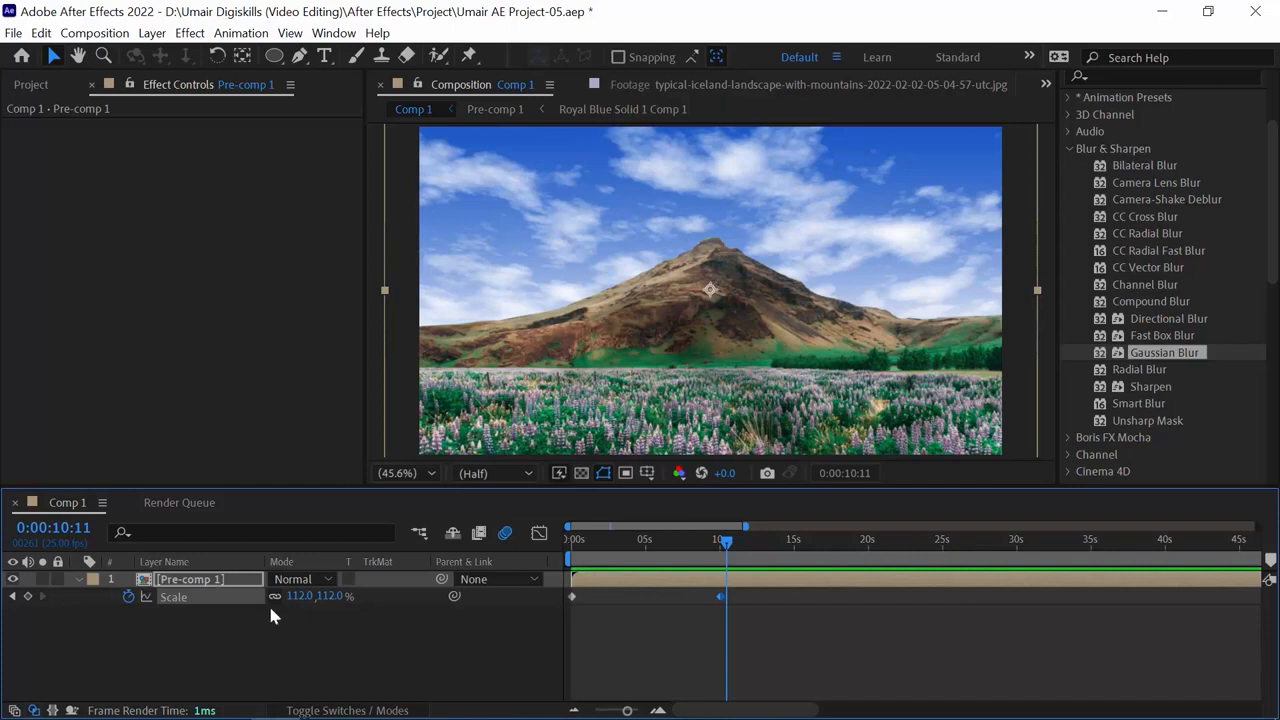
{"action": "left_click_drag", "start_coordinate": [617, 554], "coordinate": [469, 539]}
{"action": "key", "text": "space"}
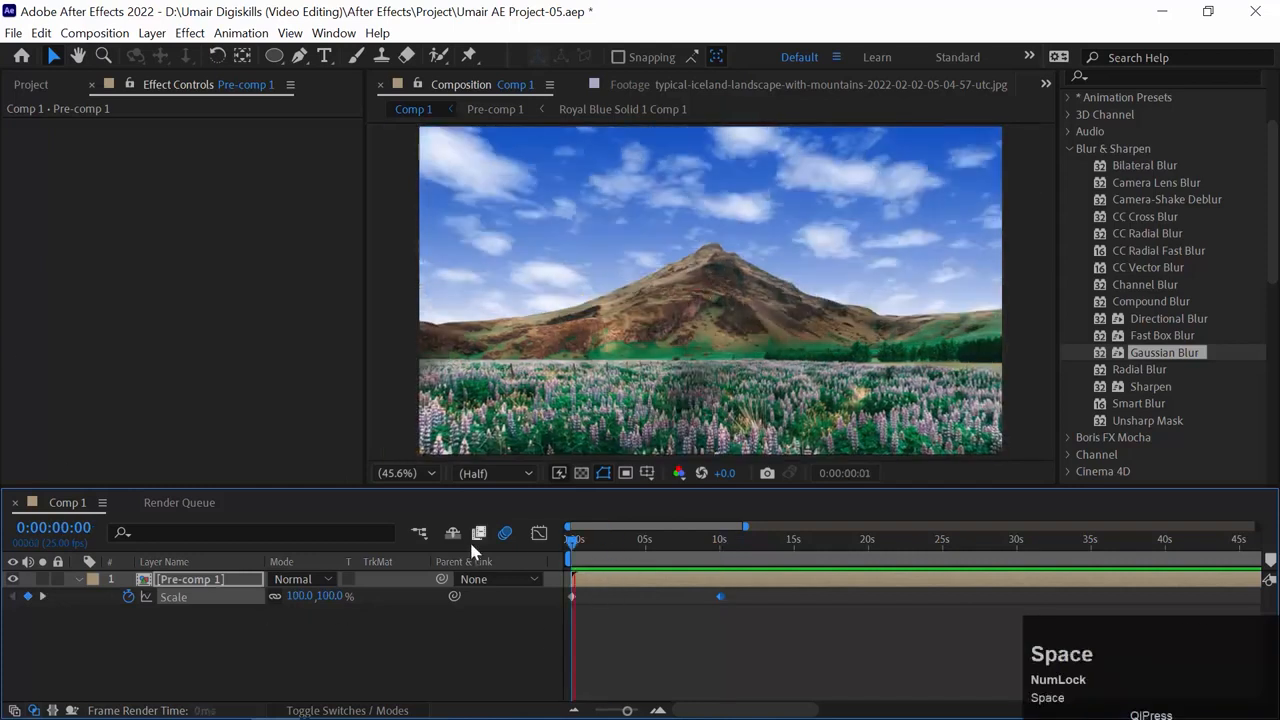